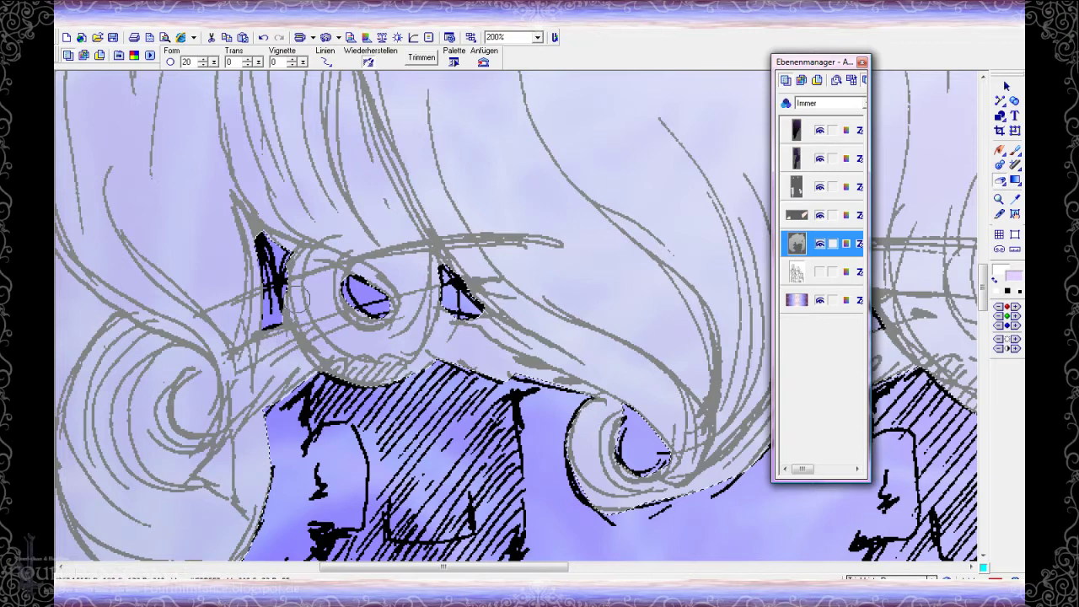
# - Trace a closed path around the narrow lash strip beneath the hatched eye on the right side of the face
pyautogui.press('-')
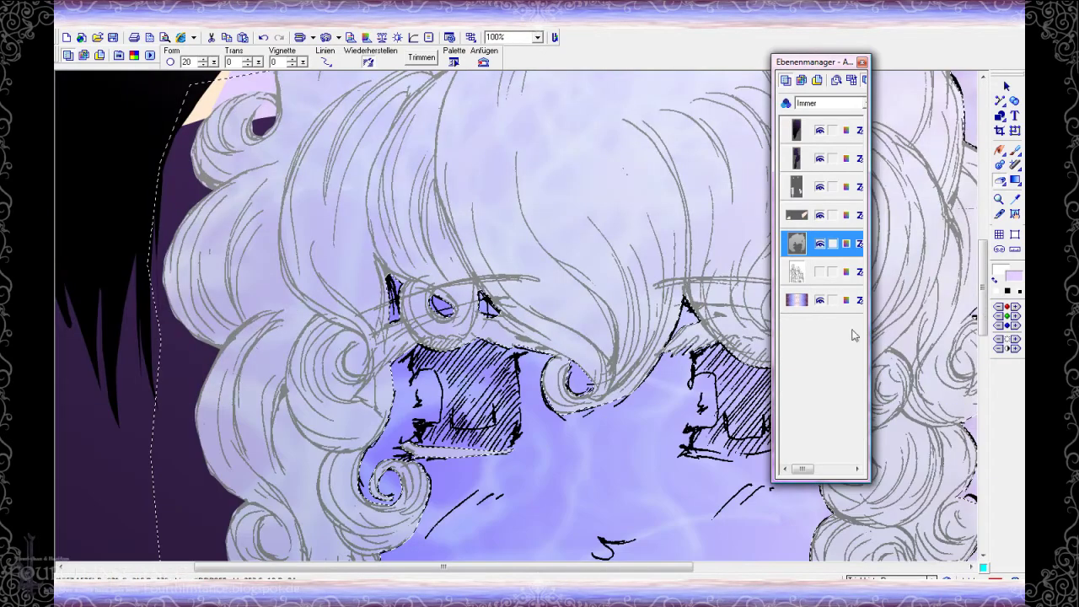
pyautogui.scroll(-3, 742, 506)
pyautogui.moveTo(514, 572); pyautogui.dragTo(666, 572)
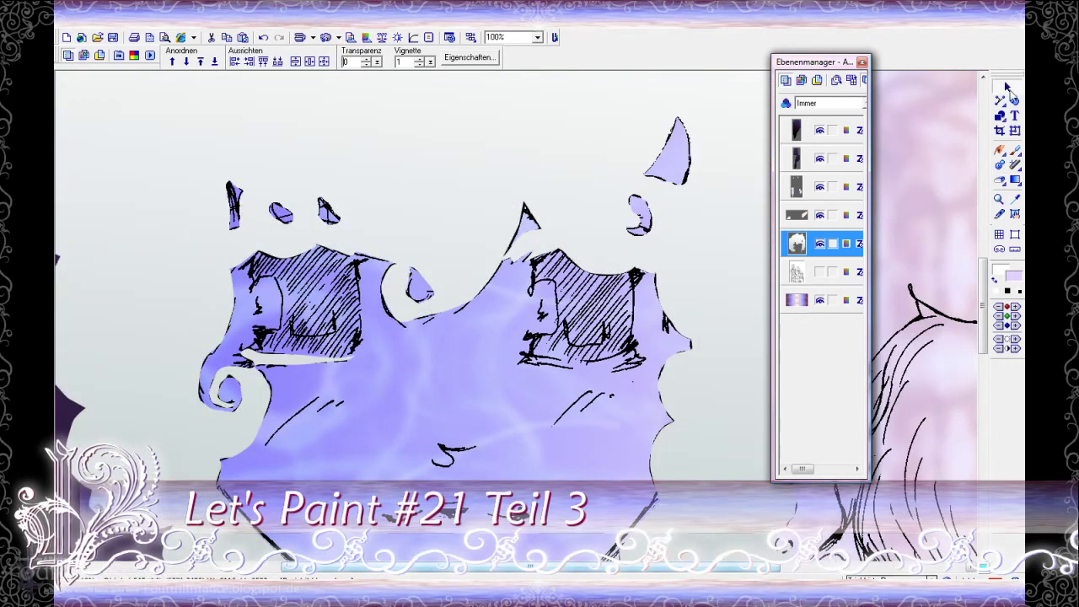
pyautogui.press('p')
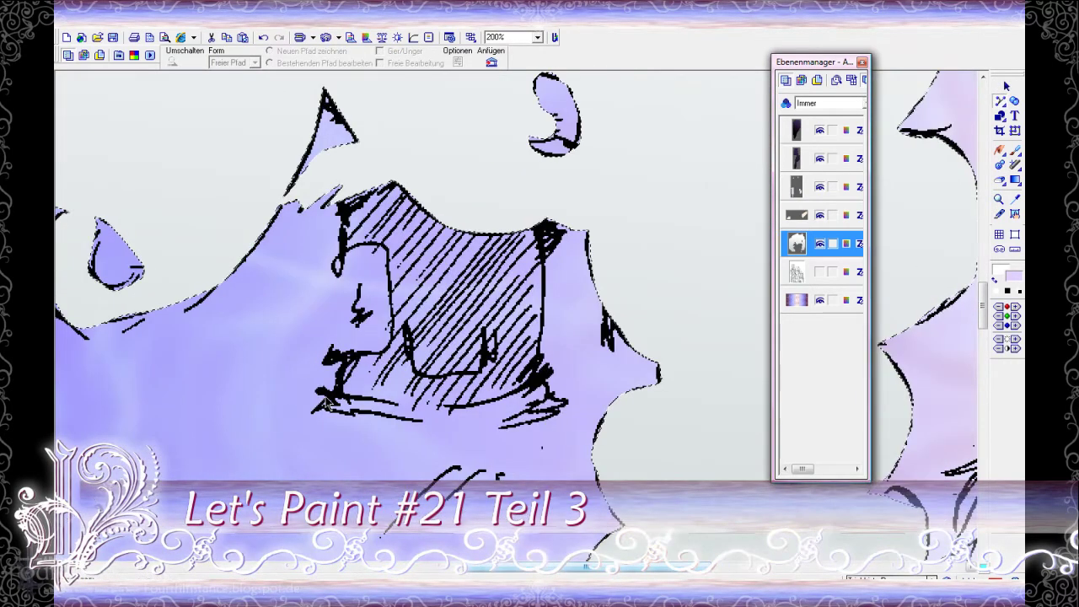
pyautogui.click(324, 393)
pyautogui.click(367, 398)
pyautogui.click(431, 405)
pyautogui.click(484, 402)
pyautogui.click(536, 382)
pyautogui.click(562, 403)
pyautogui.click(405, 419)
pyautogui.click(348, 413)
pyautogui.click(323, 392)
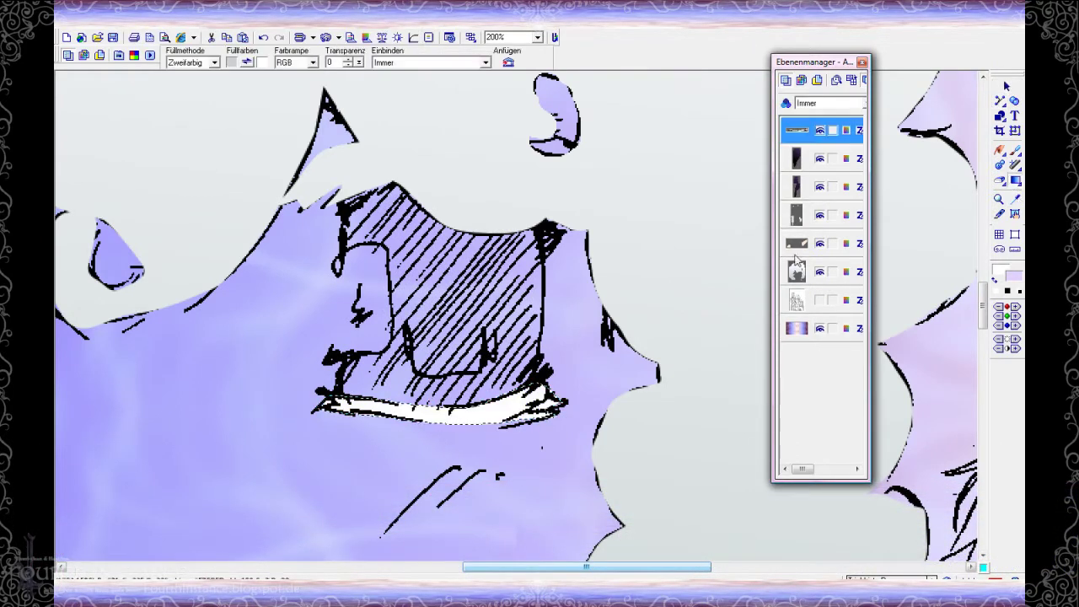
# - Merge the newly filled lash strip with the white hair layer into a single object and deselect it
pyautogui.keyDown('ctrl'); pyautogui.click(782, 272); pyautogui.keyUp('ctrl')
pyautogui.rightClick(782, 273)
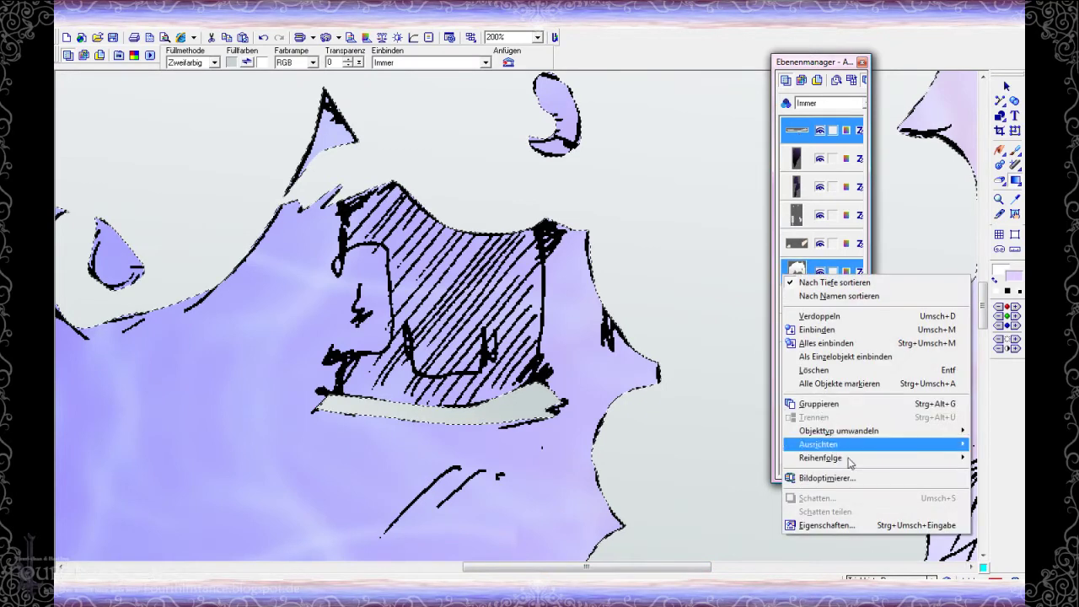
pyautogui.click(834, 356)
pyautogui.moveTo(802, 243); pyautogui.dragTo(803, 245)
pyautogui.click(1006, 87)
pyautogui.click(608, 347)
pyautogui.scroll(-2, 608, 347)
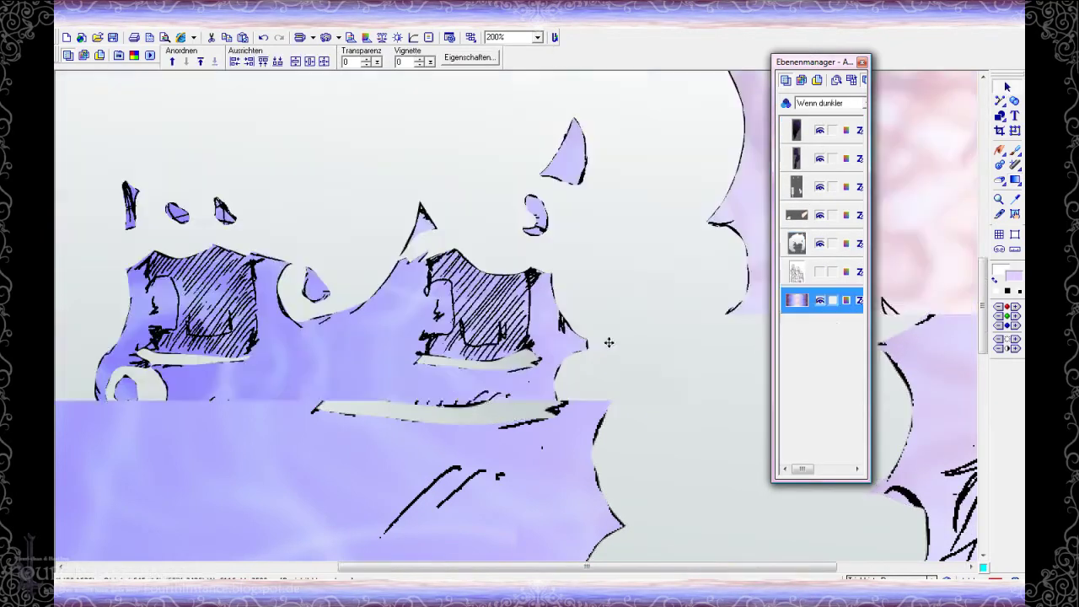
pyautogui.click(1000, 101)
pyautogui.scroll(3, 613, 392)
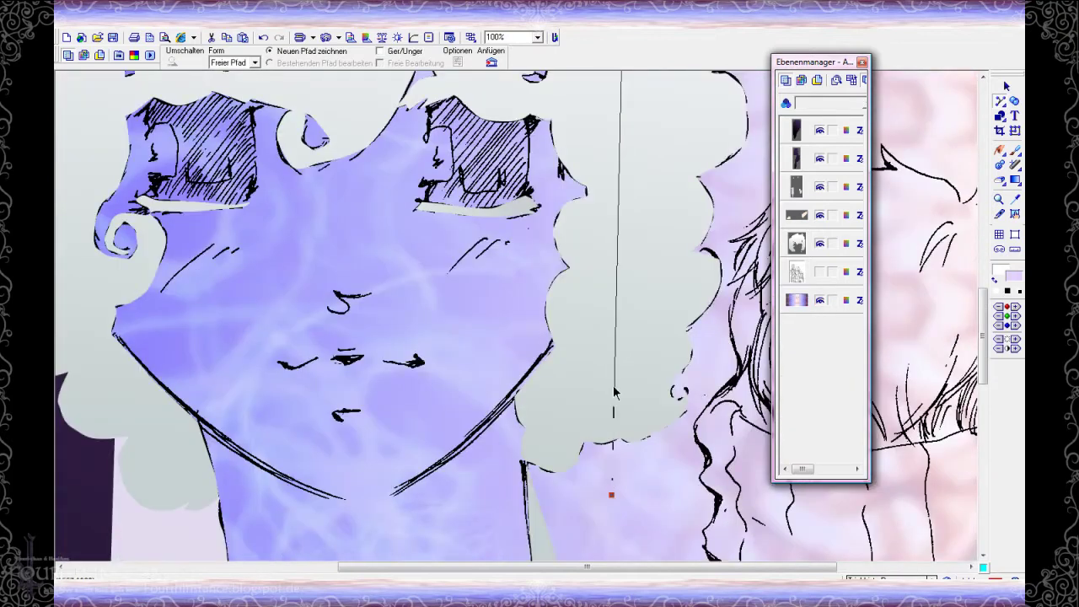
pyautogui.doubleClick(614, 391)
pyautogui.click(263, 37)
# - Erase the stray hair-layer fill beside the neck and over the right shoulder with a size 100 eraser
pyautogui.click(833, 239)
pyautogui.click(999, 180)
pyautogui.moveTo(985, 320); pyautogui.dragTo(985, 386)
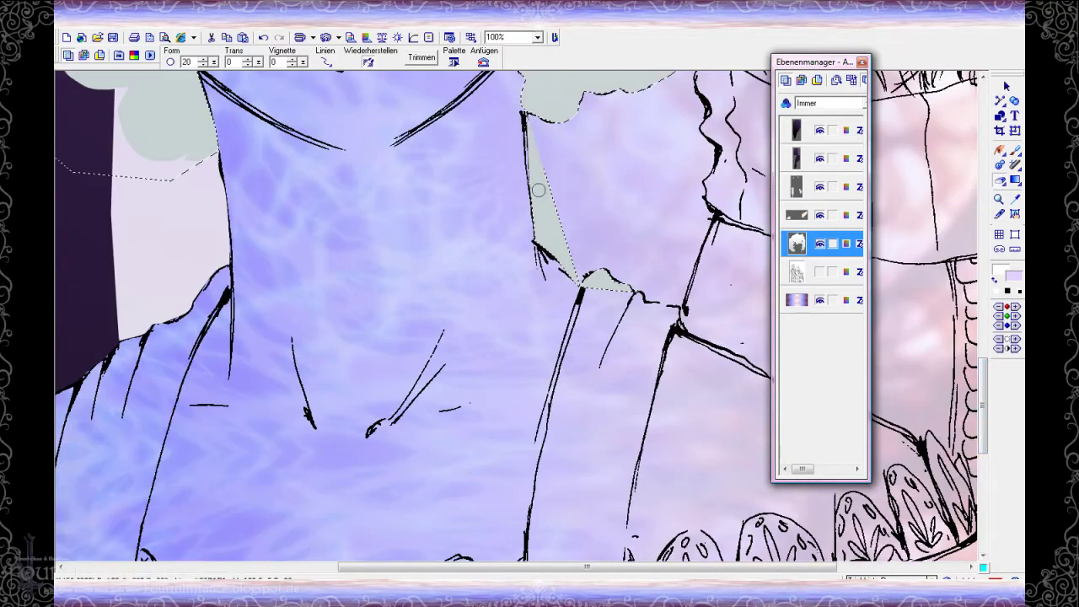
pyautogui.moveTo(304, 62)
pyautogui.mouseDown()
pyautogui.moveTo(238, 74)
pyautogui.moveTo(279, 74)
pyautogui.mouseUp()
pyautogui.moveTo(513, 146); pyautogui.dragTo(596, 301)
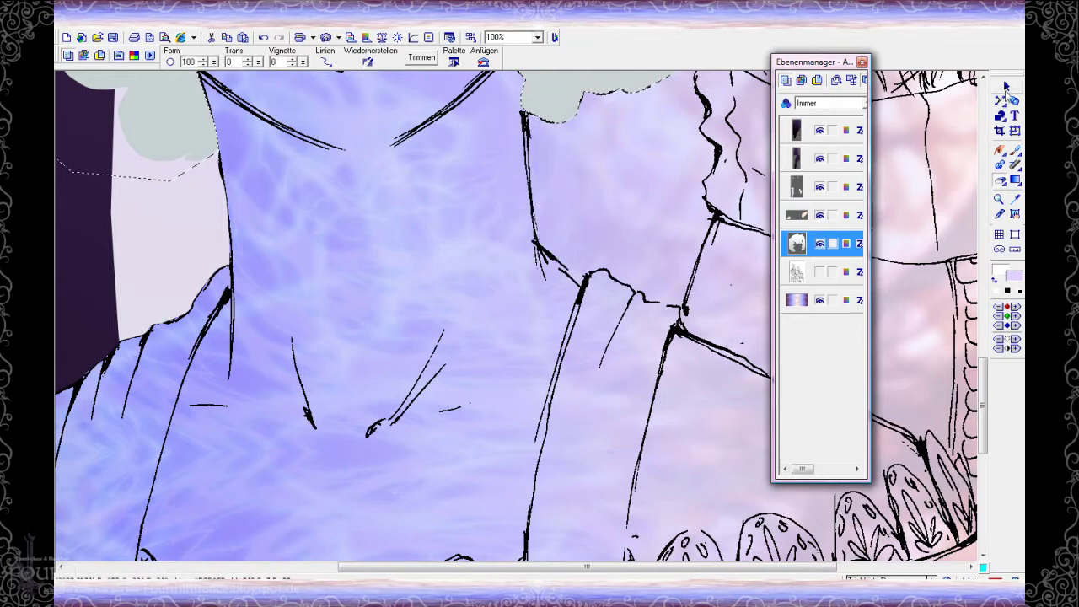
# - Start a free path inside the curly hair and trace it down the right side of the face and neck
pyautogui.click(1007, 86)
pyautogui.click(826, 300)
pyautogui.click(532, 322)
pyautogui.click(1000, 101)
pyautogui.scroll(3, 666, 209)
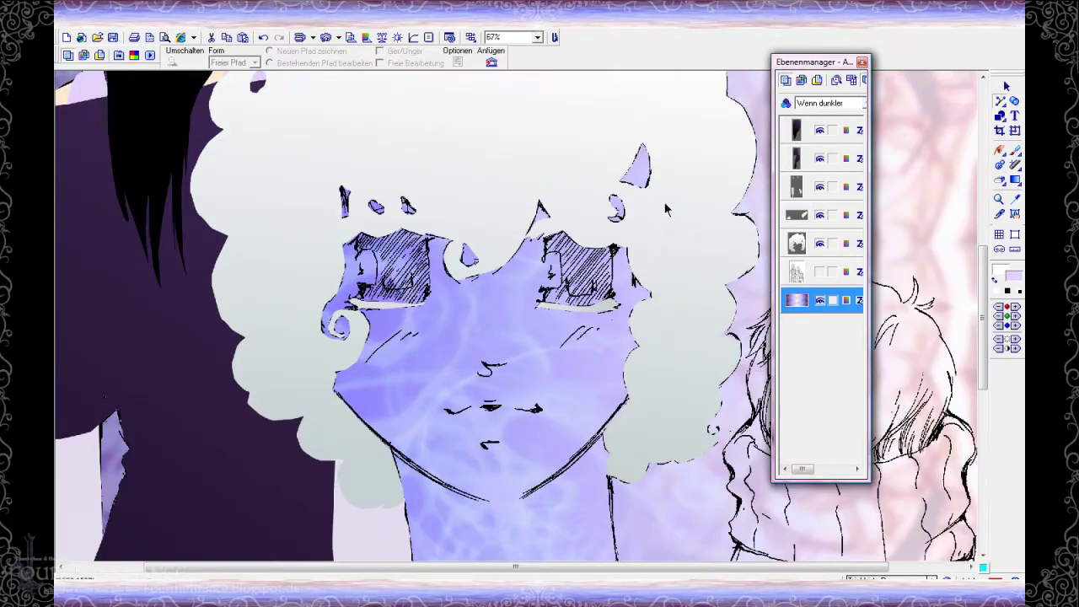
pyautogui.scroll(2, 681, 175)
pyautogui.click(742, 246)
pyautogui.click(709, 283)
pyautogui.click(655, 344)
pyautogui.click(660, 393)
pyautogui.click(664, 452)
# - Continue the skin path over the right shoulder, down the strap's inner edge and across the chest to the left strap
pyautogui.scroll(-3, 664, 453)
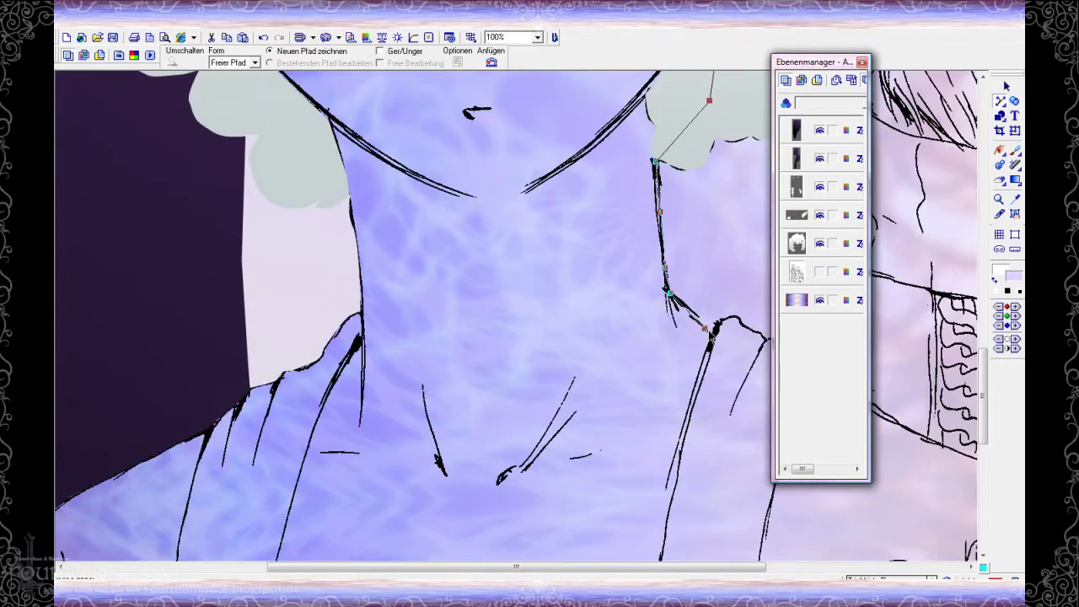
pyautogui.click(694, 396)
pyautogui.scroll(-2, 696, 402)
pyautogui.click(667, 419)
pyautogui.click(655, 512)
pyautogui.click(362, 247)
# - Trace the skin path up the left side of the neck and face and close it across the forehead
pyautogui.scroll(7, 360, 253)
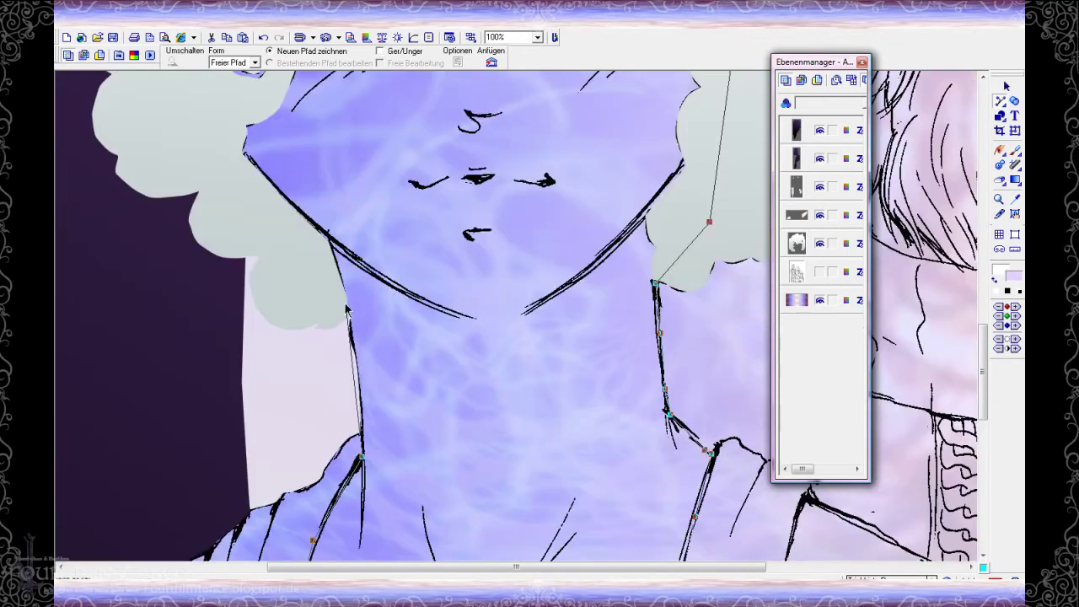
pyautogui.click(259, 247)
pyautogui.click(175, 106)
pyautogui.scroll(5, 170, 121)
pyautogui.scroll(5, 169, 123)
pyautogui.click(176, 236)
pyautogui.click(249, 130)
pyautogui.click(670, 106)
pyautogui.click(724, 92)
pyautogui.doubleClick(760, 235)
# - Trace a closed path for the chest skin between the straps, following the scalloped lace neckline
pyautogui.scroll(-15, 674, 295)
pyautogui.press('+')
pyautogui.scroll(-4, 366, 432)
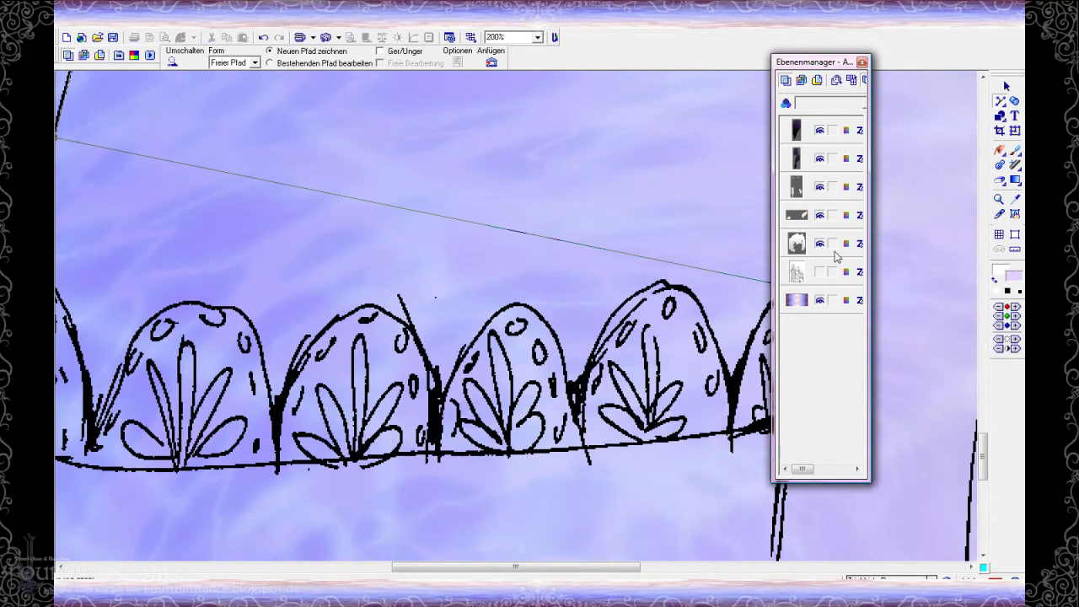
pyautogui.click(794, 288)
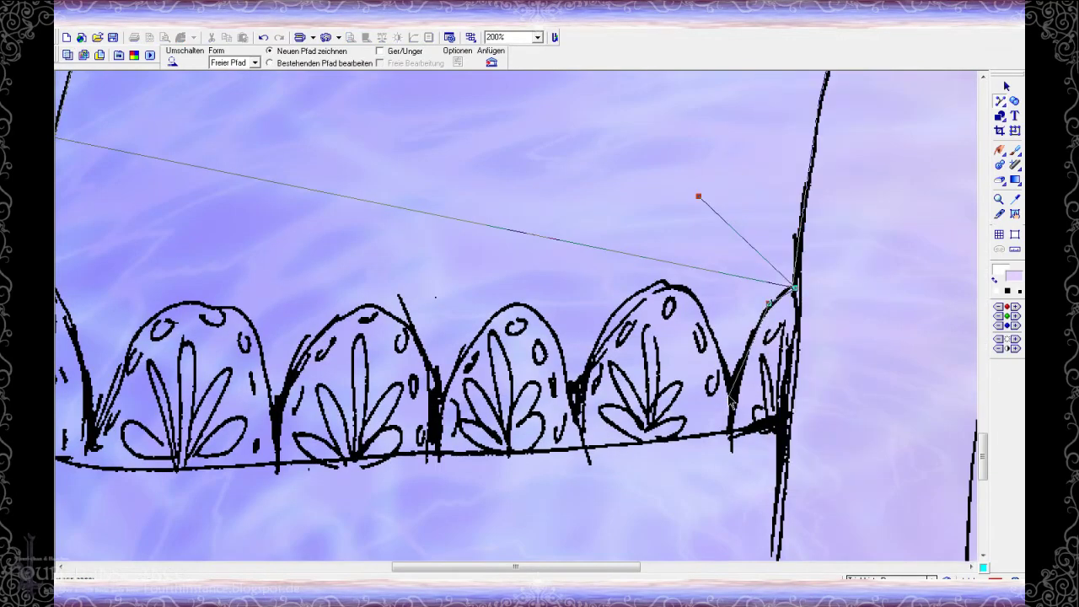
pyautogui.moveTo(558, 340); pyautogui.dragTo(513, 310)
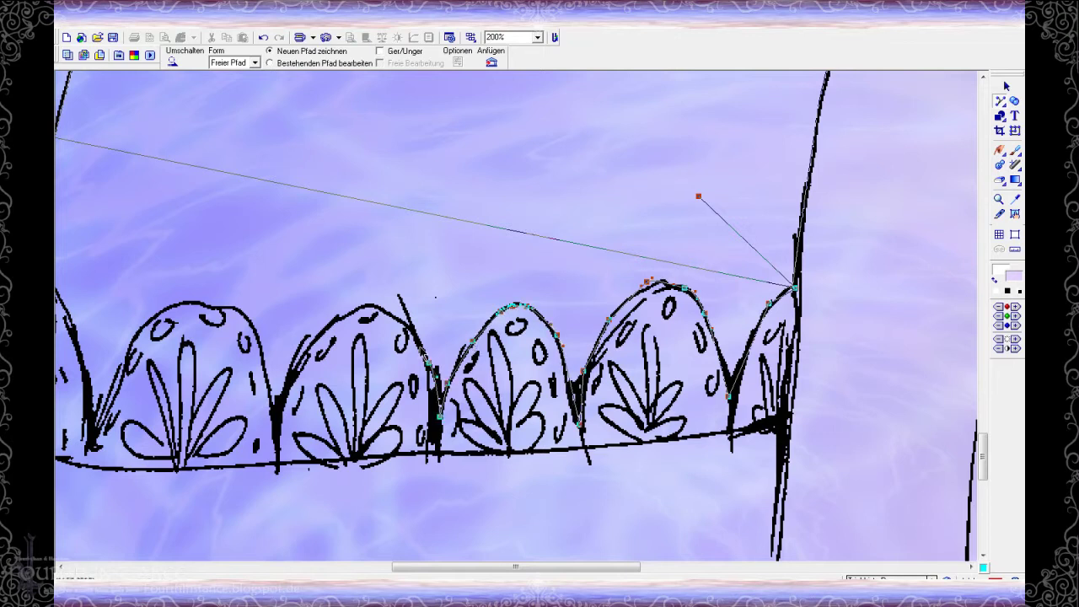
pyautogui.hscroll(-3, 291, 376)
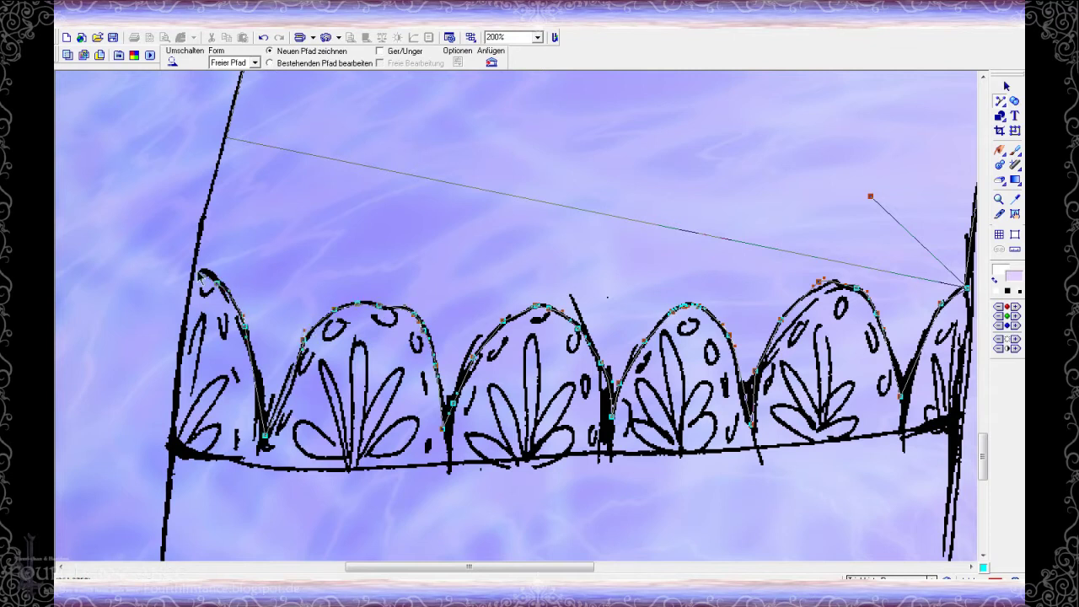
pyautogui.click(241, 98)
pyautogui.doubleClick(705, 106)
# - Begin a path for the left shoulder's skin along the outer edge of the left strap
pyautogui.moveTo(553, 568); pyautogui.dragTo(356, 563)
pyautogui.scroll(6, 672, 152)
pyautogui.moveTo(672, 151); pyautogui.dragTo(739, 56)
pyautogui.scroll(3, 739, 85)
pyautogui.moveTo(807, 198); pyautogui.dragTo(727, 408)
pyautogui.scroll(-7, 727, 408)
pyautogui.click(746, 205)
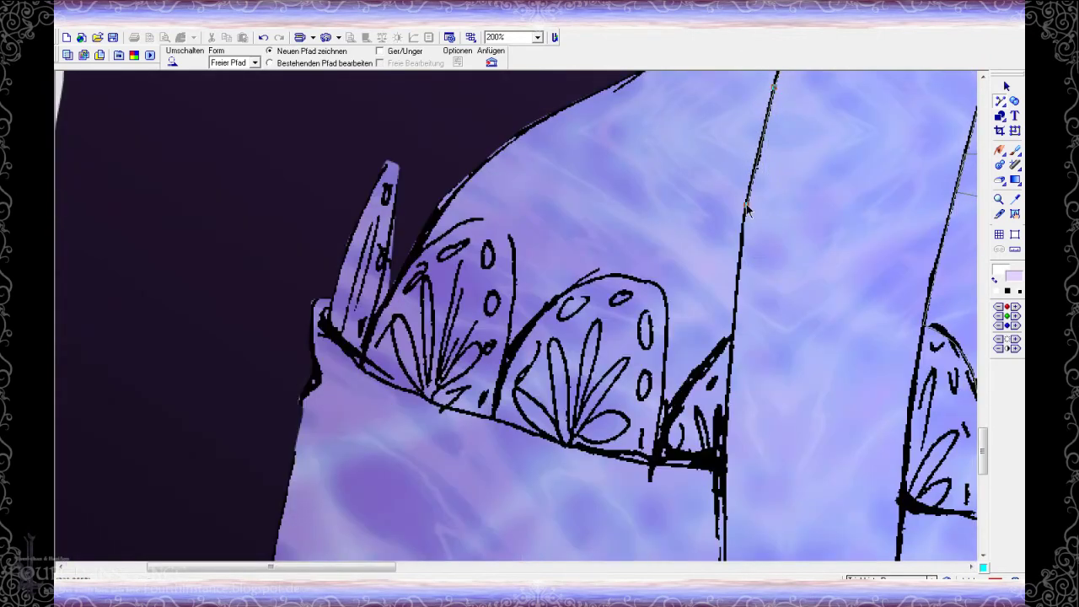
# - Follow the left lace scallops and close the path along the left shoulder's outline
pyautogui.click(732, 337)
pyautogui.click(657, 421)
pyautogui.click(666, 312)
pyautogui.click(504, 358)
pyautogui.click(403, 262)
pyautogui.scroll(4, 402, 265)
pyautogui.click(429, 273)
pyautogui.click(571, 152)
pyautogui.doubleClick(648, 143)
# - Trace the right shoulder's skin path along its upper edge and around the outermost lace scallops
pyautogui.moveTo(384, 567); pyautogui.dragTo(796, 568)
pyautogui.click(835, 178)
pyautogui.hscroll(4, 959, 227)
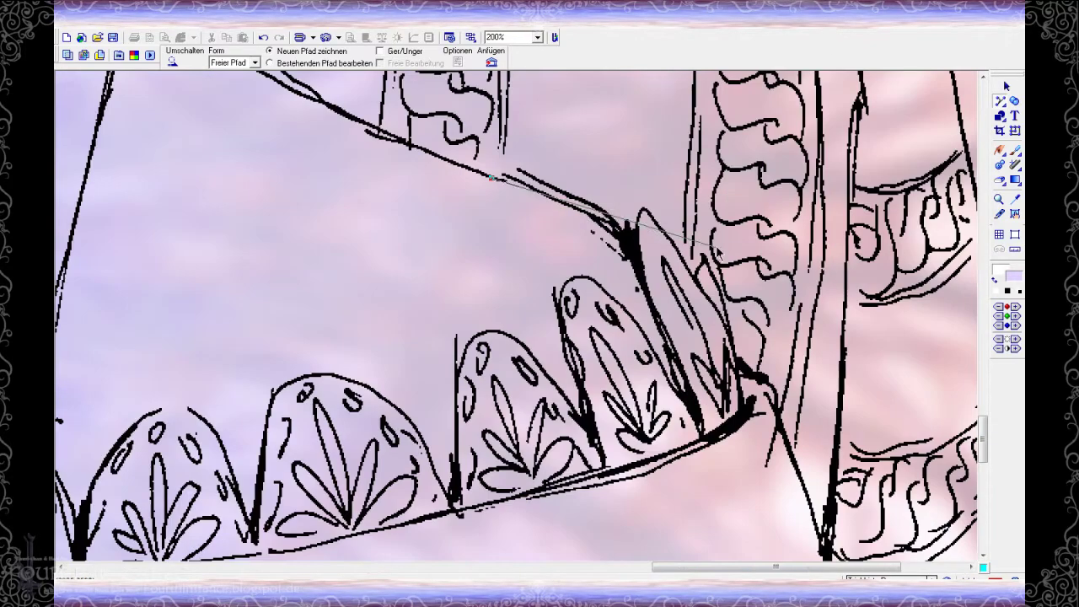
pyautogui.click(616, 227)
pyautogui.click(648, 289)
pyautogui.click(590, 281)
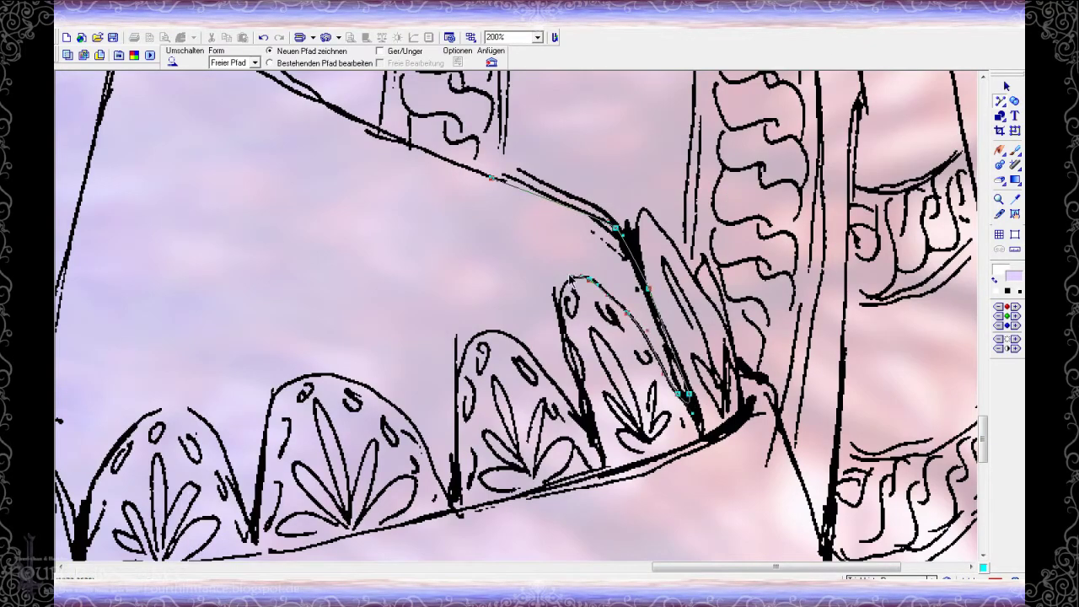
pyautogui.click(590, 429)
pyautogui.click(533, 358)
pyautogui.click(507, 331)
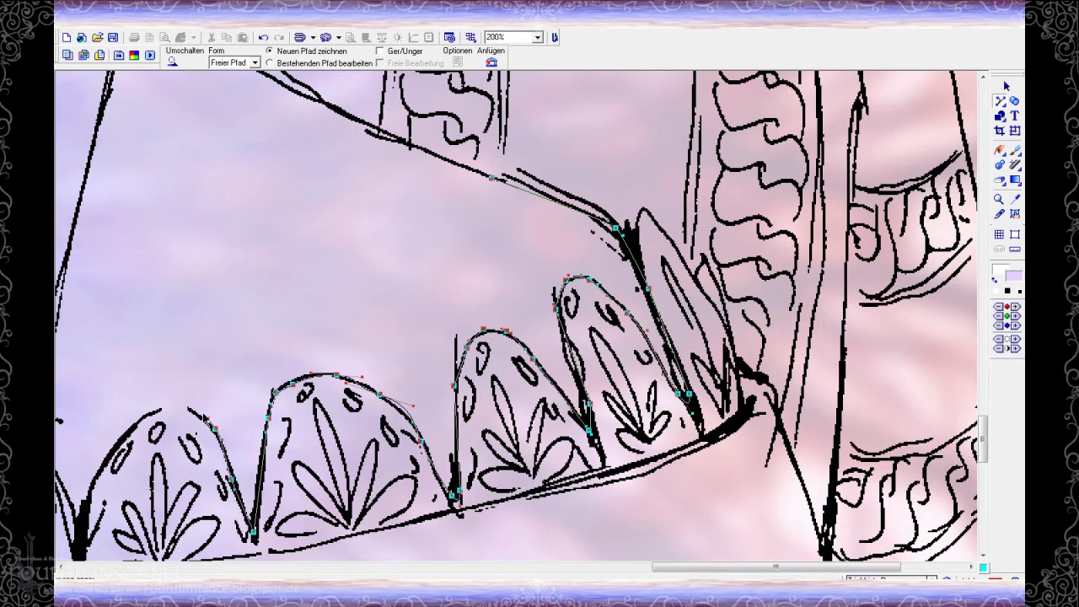
# - Complete the right shoulder's path along the remaining scallops and up the outer edge of the right strap
pyautogui.hscroll(-5, 174, 412)
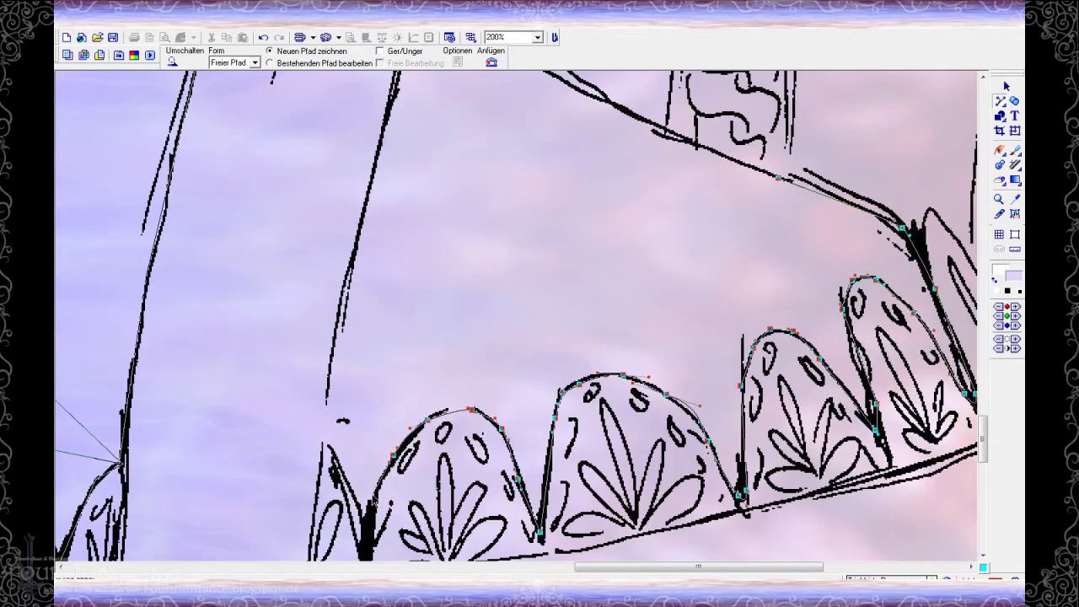
pyautogui.click(327, 436)
pyautogui.click(339, 310)
pyautogui.click(367, 189)
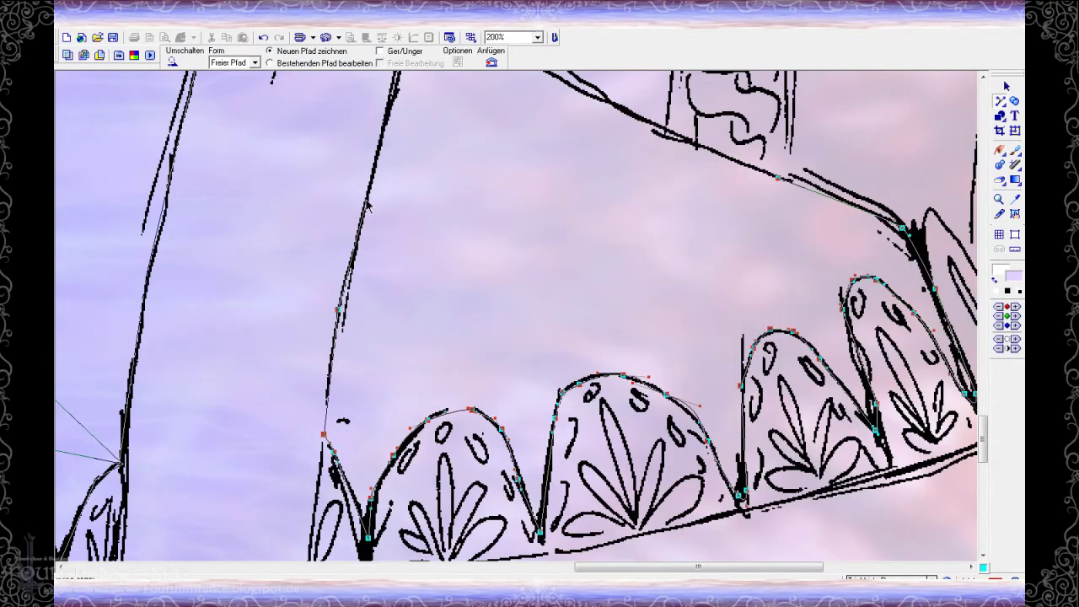
pyautogui.scroll(5, 394, 242)
pyautogui.moveTo(616, 262); pyautogui.dragTo(799, 336)
pyautogui.scroll(-4, 774, 330)
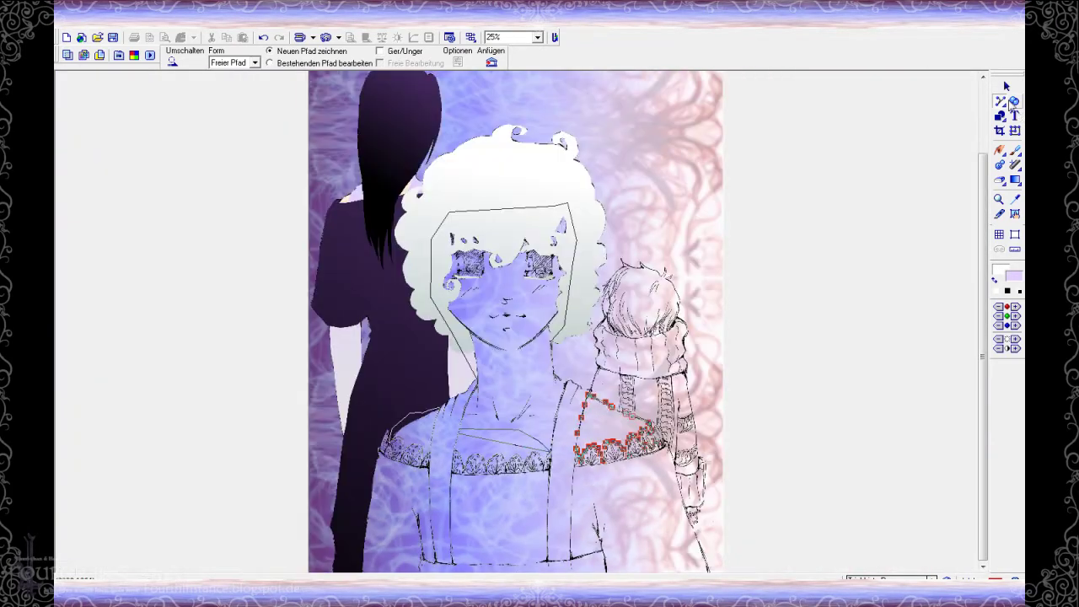
# - Turn the traced skin paths into a selection and fill it with a two-colour skin gradient using #FFE6CD
pyautogui.click(1007, 87)
pyautogui.click(999, 113)
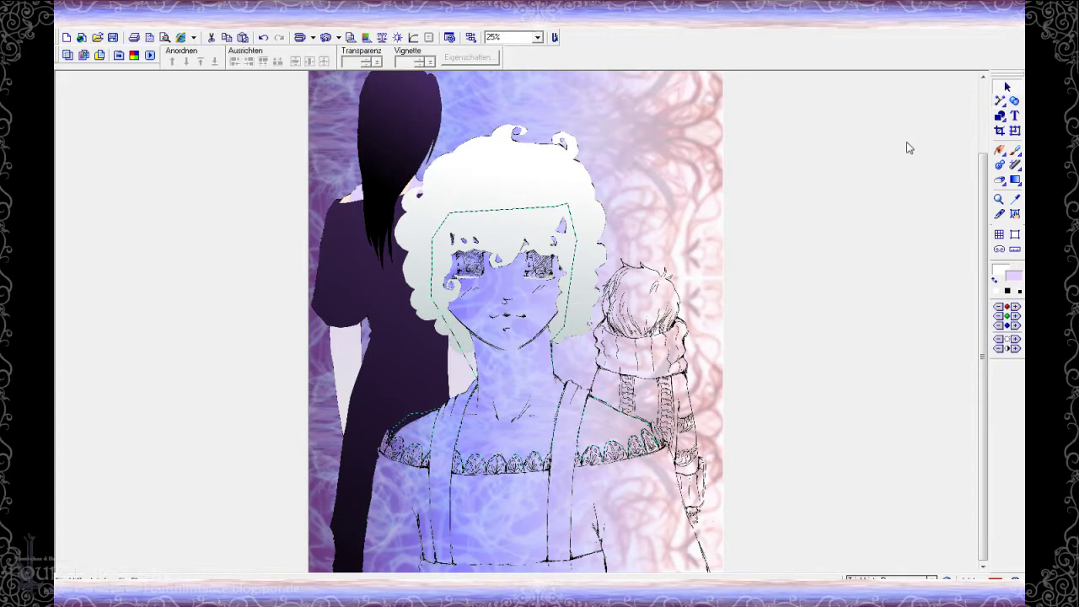
pyautogui.click(1015, 180)
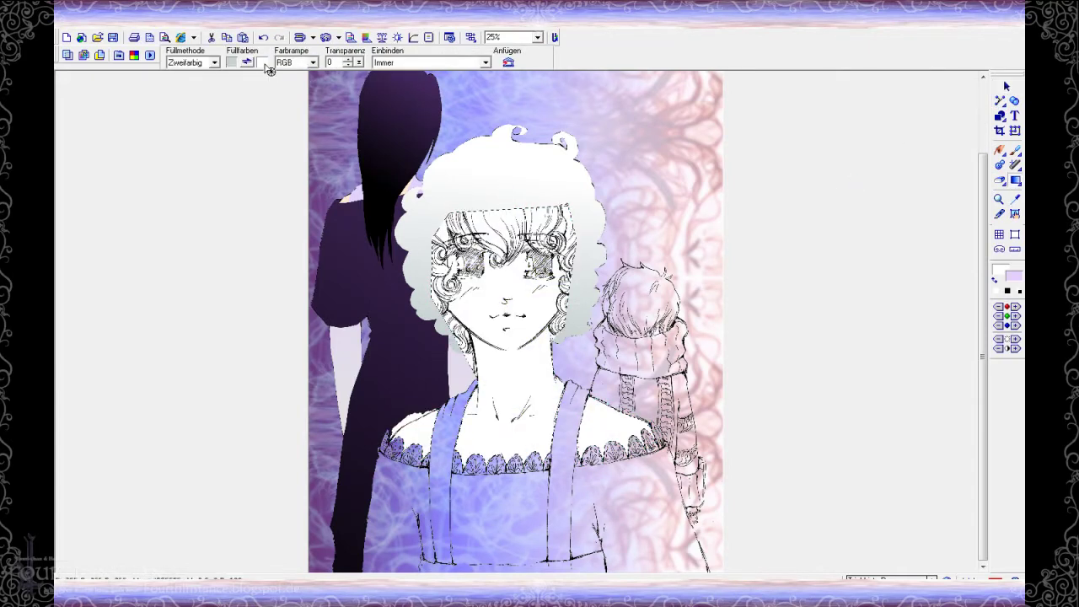
pyautogui.click(263, 63)
pyautogui.click(450, 323)
pyautogui.click(642, 183)
pyautogui.click(231, 63)
pyautogui.click(452, 324)
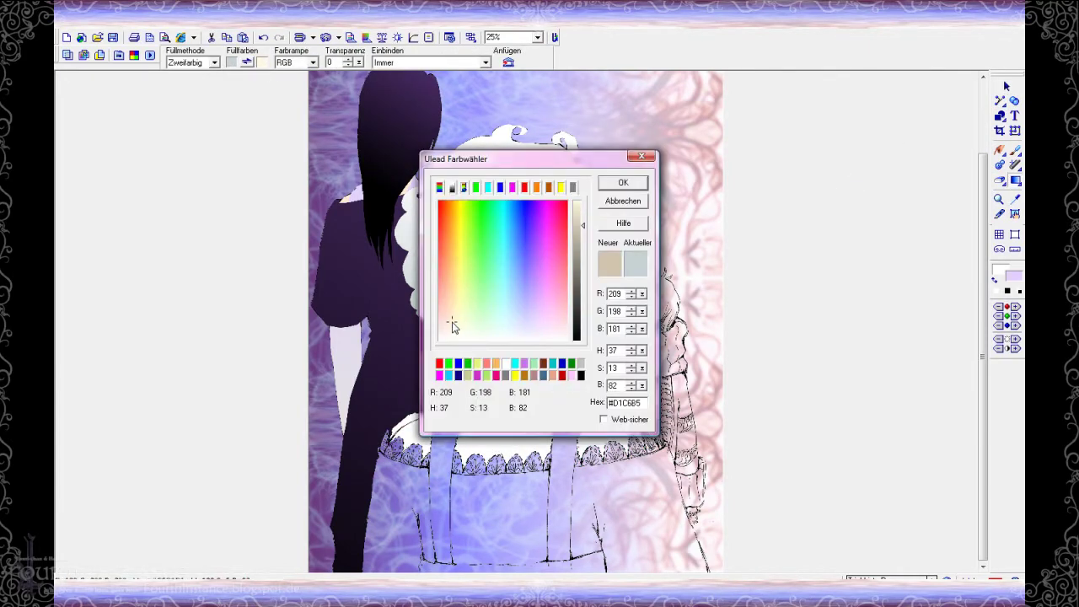
pyautogui.moveTo(584, 226); pyautogui.dragTo(579, 198)
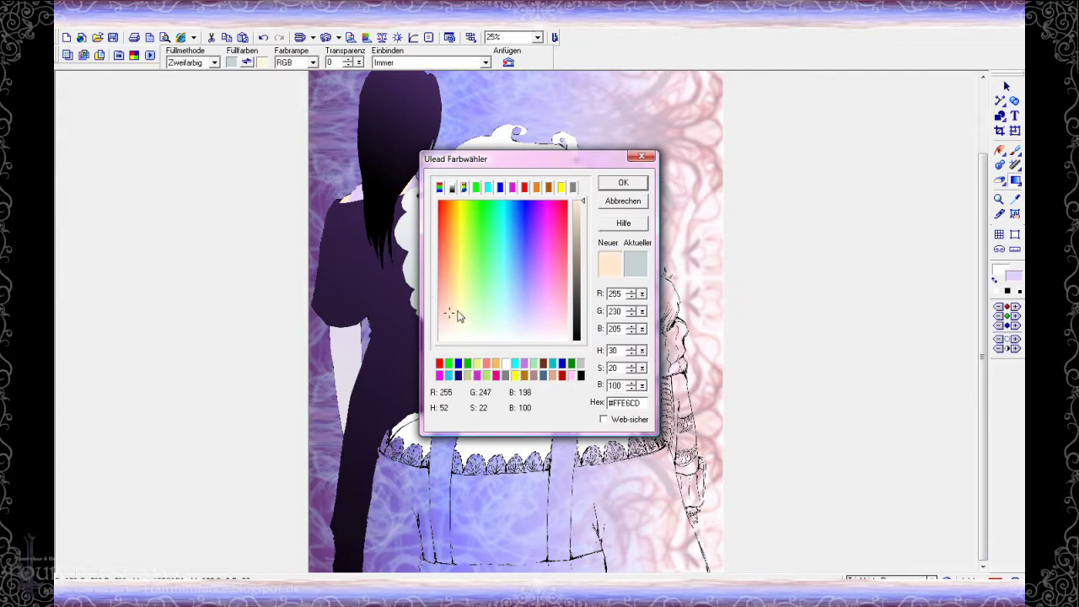
pyautogui.click(622, 182)
pyautogui.click(534, 362)
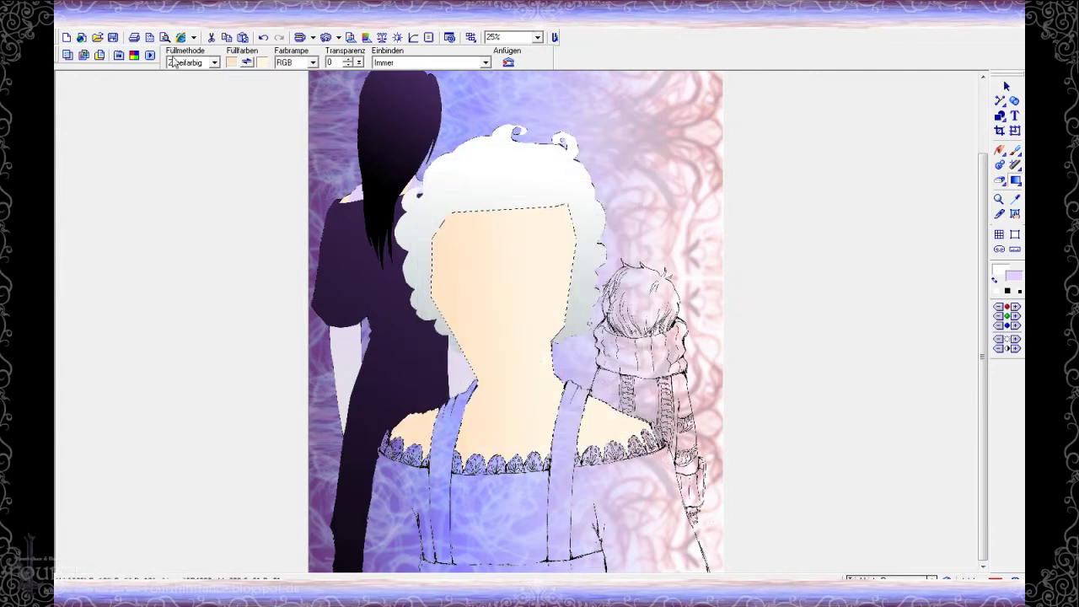
# - Show the layer manager and move the skin layer directly below the white hair layer
pyautogui.click(68, 56)
pyautogui.moveTo(815, 59); pyautogui.dragTo(921, 80)
pyautogui.moveTo(916, 149); pyautogui.dragTo(903, 293)
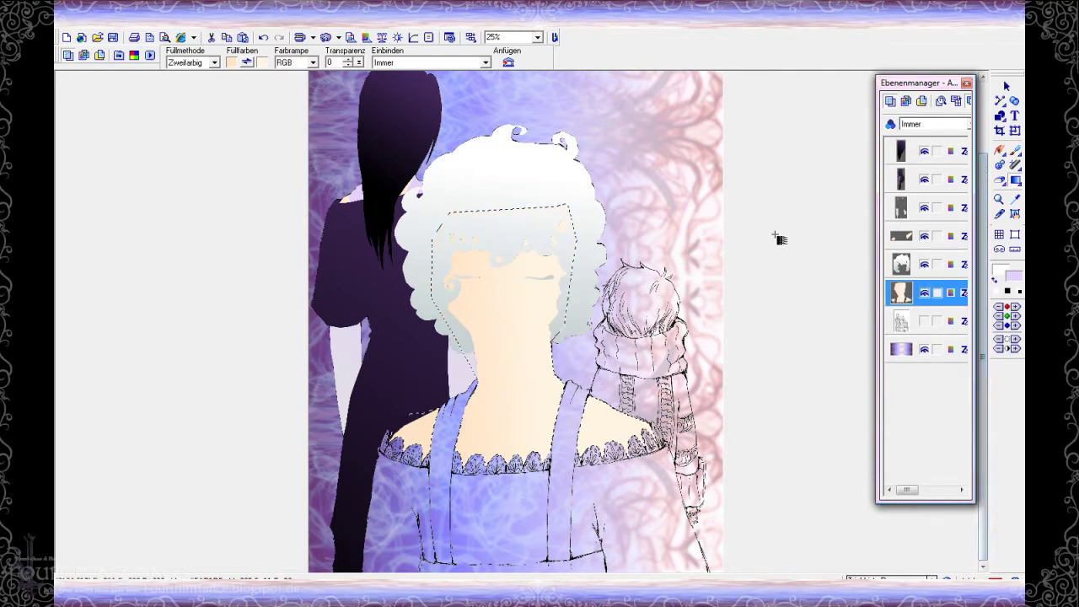
# - Set the skin layer's transparency to 40
pyautogui.click(1005, 86)
pyautogui.click(377, 62)
pyautogui.moveTo(392, 76); pyautogui.dragTo(409, 76)
# - Trace a closed path around the hatched iris of the eye on the right side of the face
pyautogui.scroll(3, 440, 308)
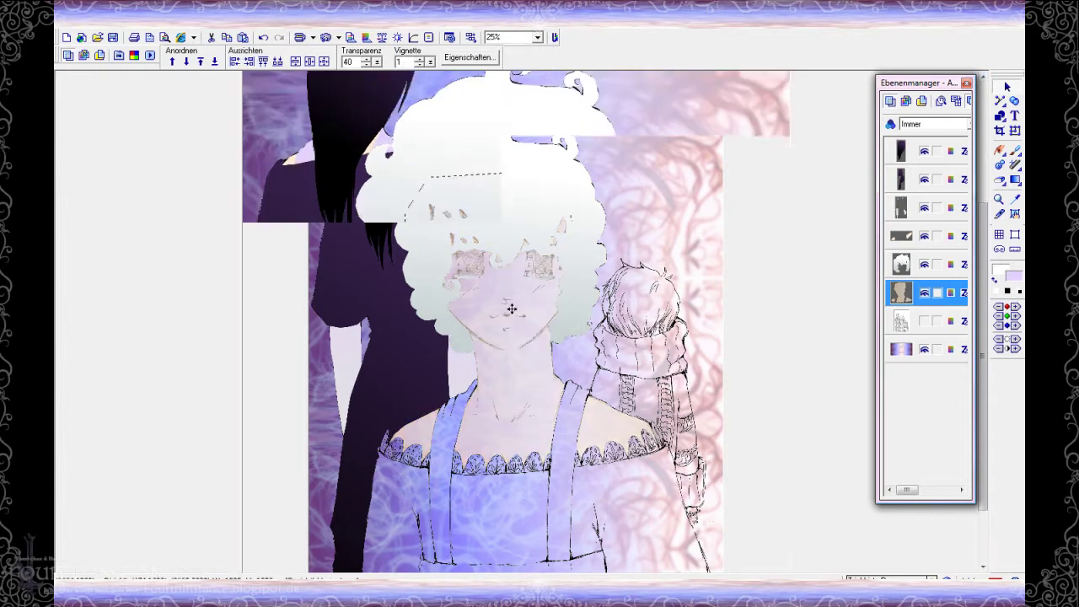
pyautogui.scroll(3, 575, 304)
pyautogui.scroll(7, 576, 303)
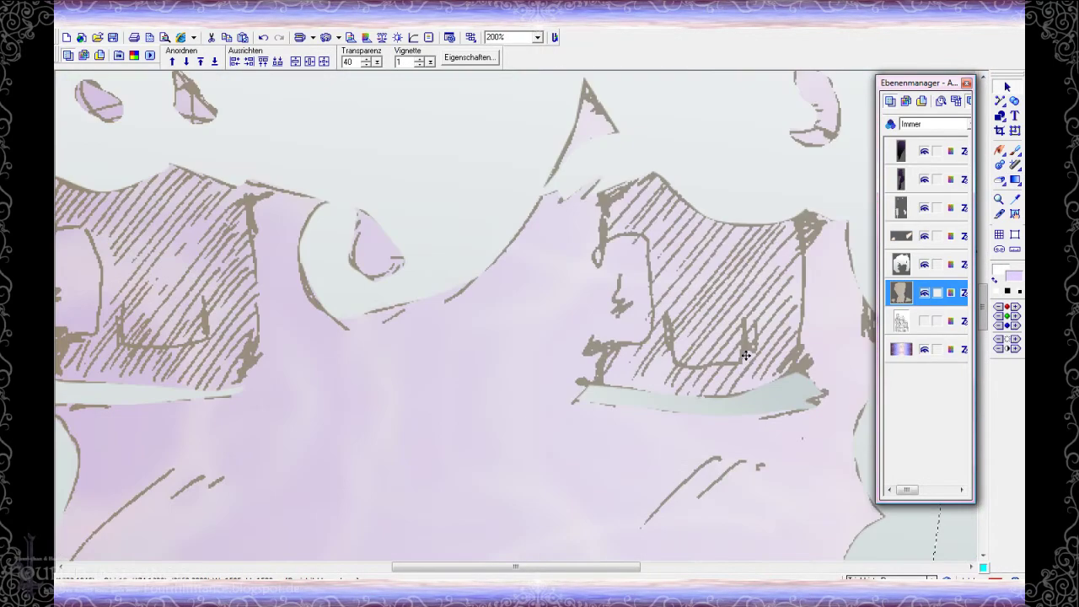
pyautogui.click(1005, 132)
pyautogui.moveTo(801, 234); pyautogui.dragTo(804, 304)
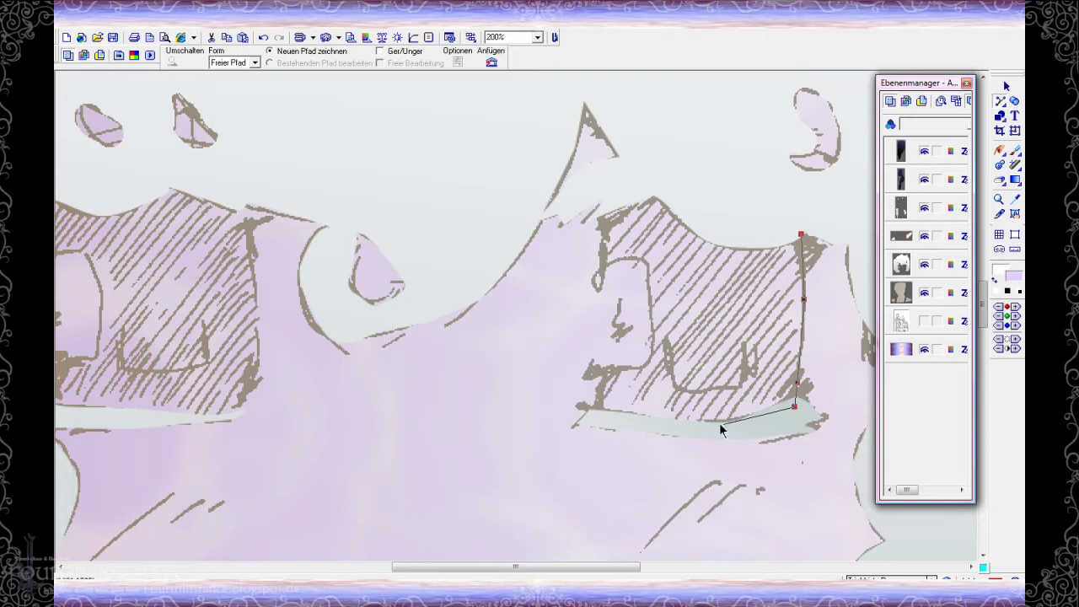
pyautogui.click(596, 419)
pyautogui.click(597, 369)
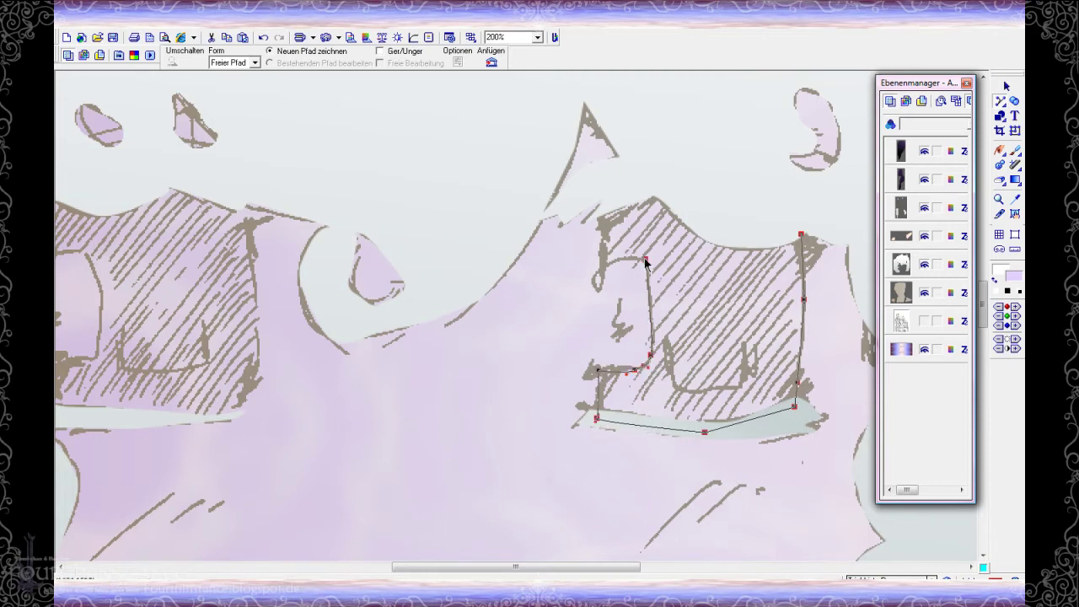
pyautogui.click(602, 200)
pyautogui.click(677, 169)
pyautogui.doubleClick(775, 214)
# - Trace a path around the hatched iris of the eye on the left side of the face
pyautogui.moveTo(555, 567); pyautogui.dragTo(472, 567)
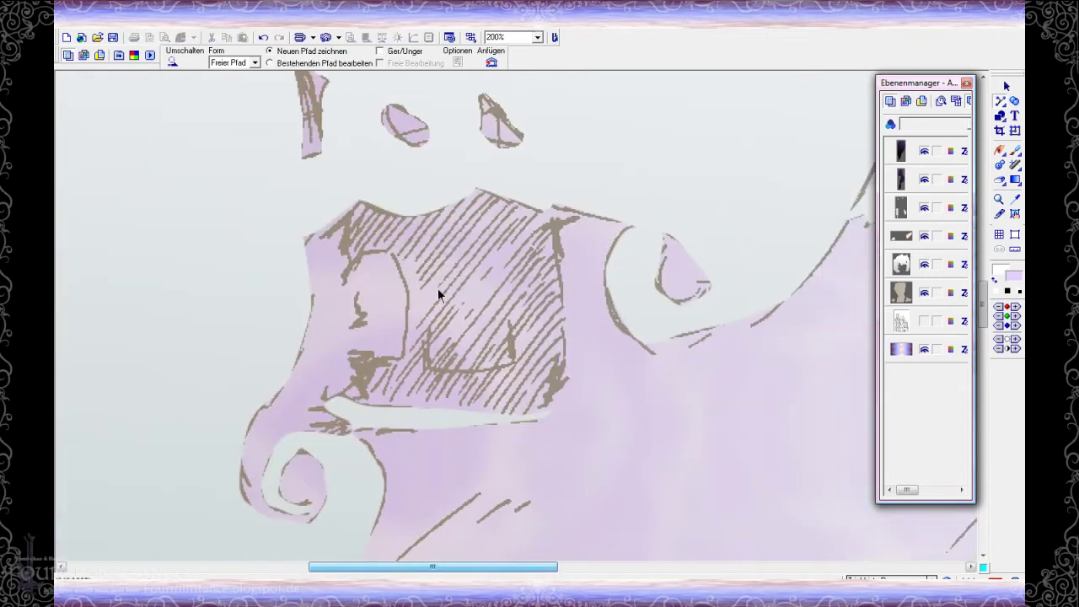
pyautogui.click(403, 184)
pyautogui.moveTo(500, 180); pyautogui.dragTo(514, 179)
pyautogui.click(509, 419)
pyautogui.click(353, 417)
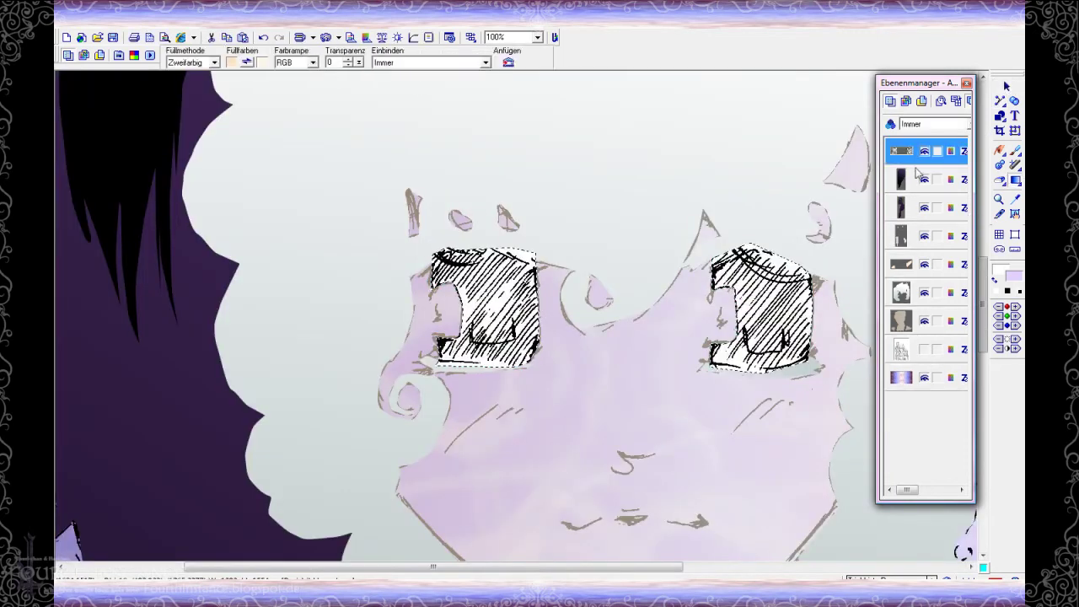
# - Set both fill colours to dark browns and fill the selected irises with a two-colour gradient
pyautogui.click(263, 62)
pyautogui.click(524, 377)
pyautogui.click(582, 286)
pyautogui.moveTo(584, 291); pyautogui.dragTo(584, 302)
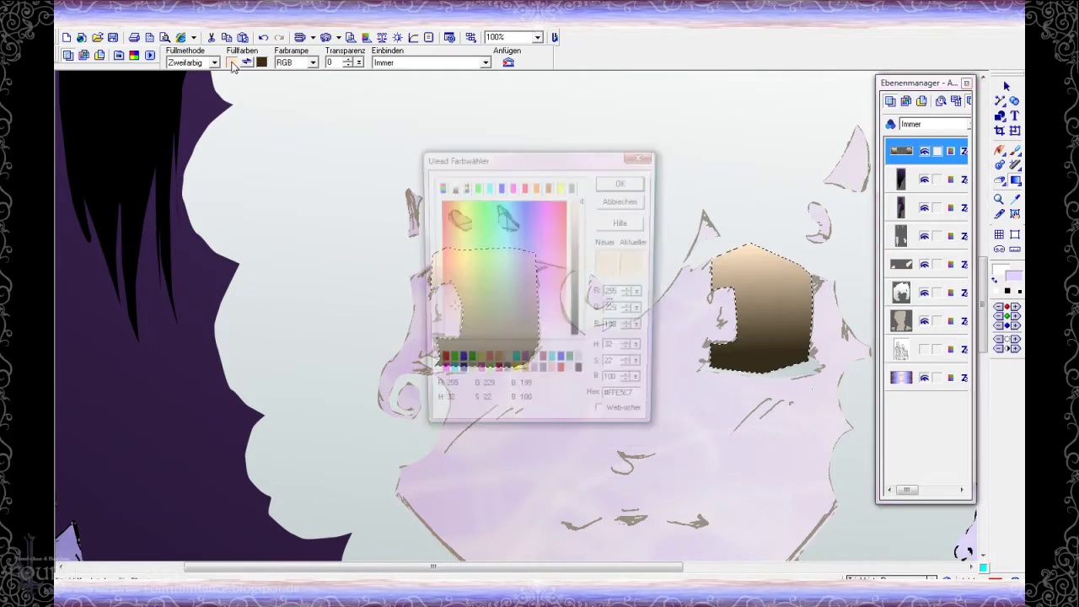
pyautogui.click(524, 377)
pyautogui.moveTo(581, 308); pyautogui.dragTo(583, 297)
pyautogui.click(641, 187)
pyautogui.moveTo(632, 234)
pyautogui.mouseDown()
pyautogui.moveTo(622, 341)
pyautogui.moveTo(632, 236)
pyautogui.mouseUp()
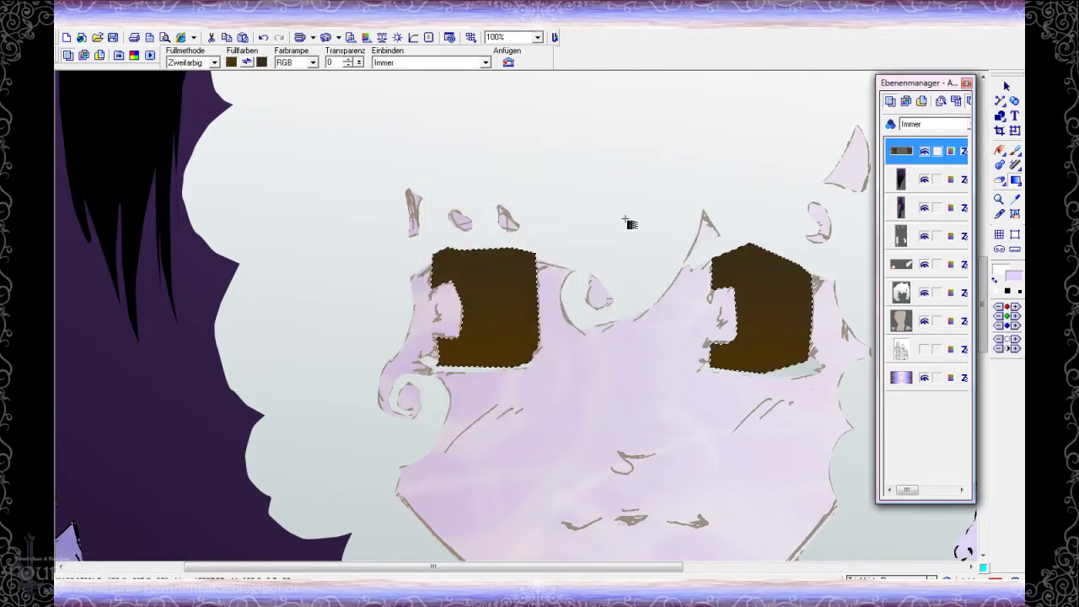
# - Darken the second fill colour to #251904 and refill the irises with a bottom-to-top gradient
pyautogui.click(262, 64)
pyautogui.moveTo(582, 311); pyautogui.dragTo(583, 329)
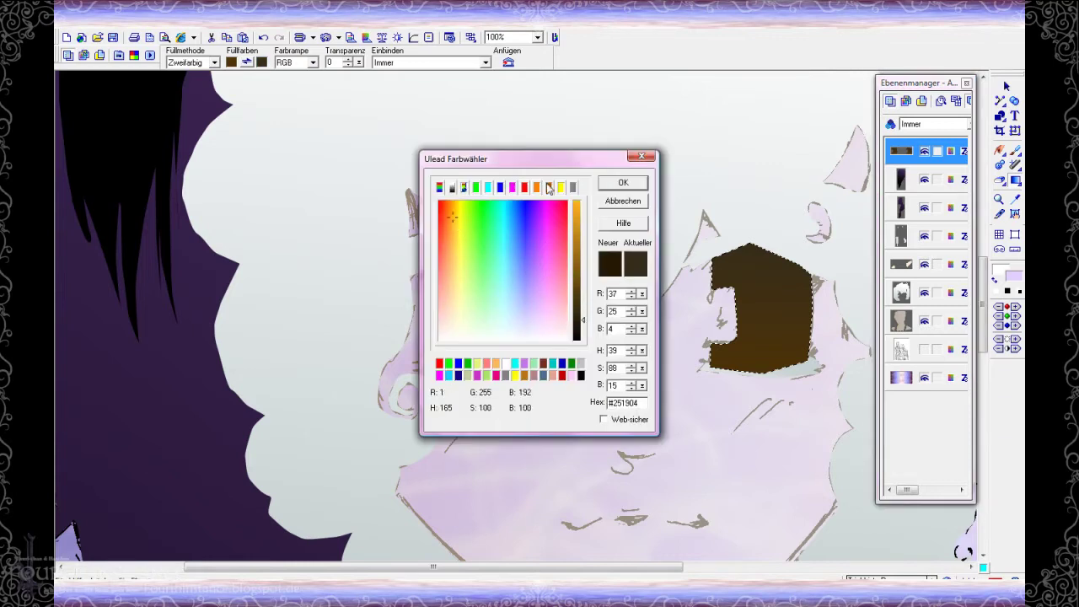
pyautogui.click(623, 186)
pyautogui.moveTo(622, 363); pyautogui.dragTo(623, 256)
# - Set the first fill colour to #392504 and move the iris layer directly below the white hair layer
pyautogui.click(233, 62)
pyautogui.moveTo(588, 301); pyautogui.dragTo(588, 310)
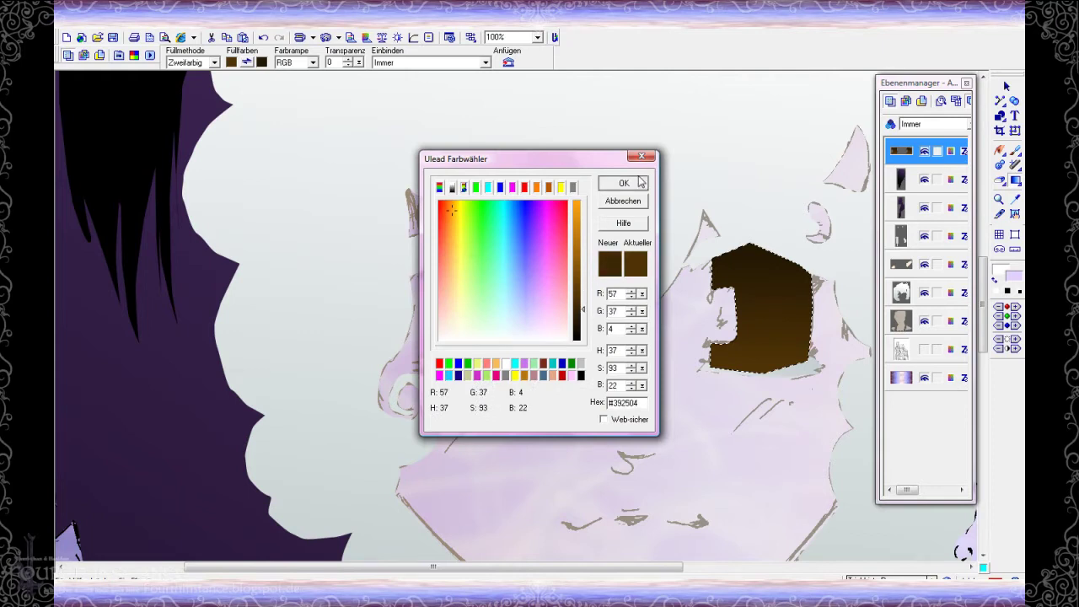
pyautogui.click(639, 182)
pyautogui.moveTo(900, 320); pyautogui.dragTo(901, 310)
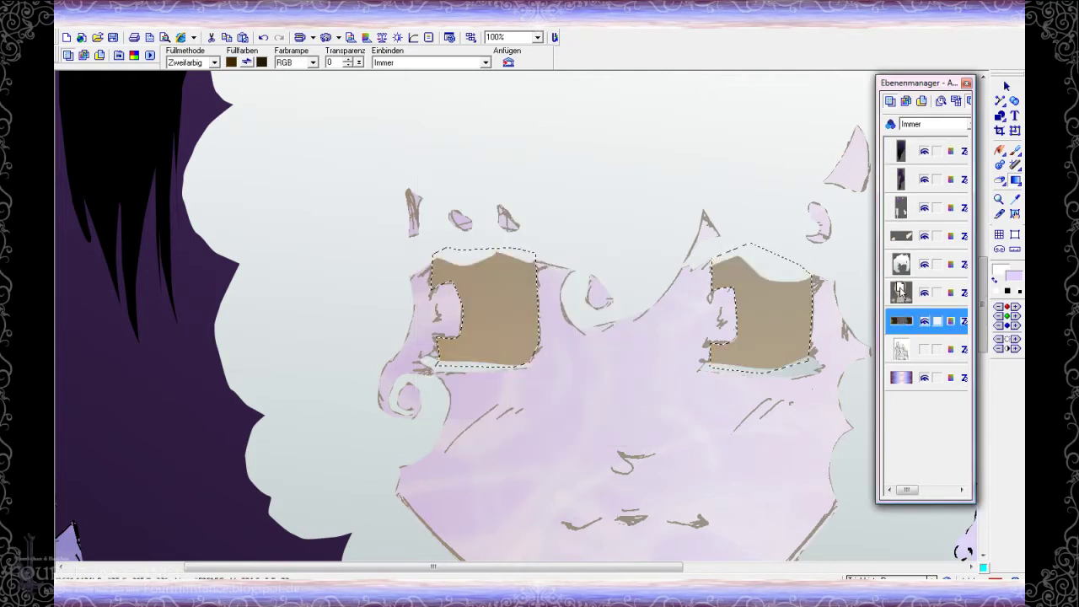
# - Trace a closed path around the whole outline of each eye and turn both paths into a selection
pyautogui.click(1000, 102)
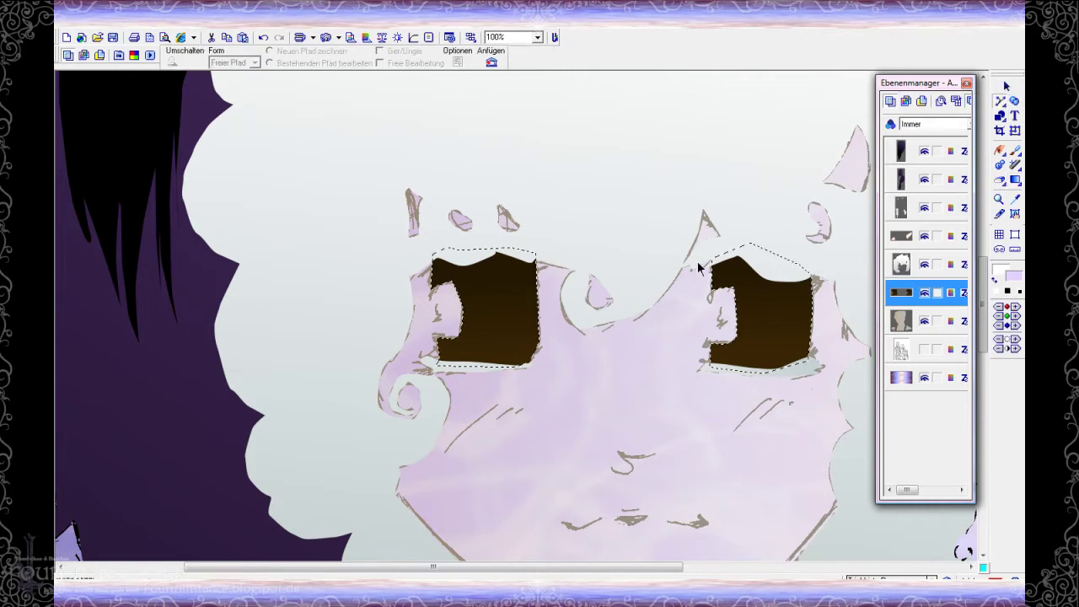
pyautogui.click(696, 262)
pyautogui.click(716, 253)
pyautogui.click(803, 267)
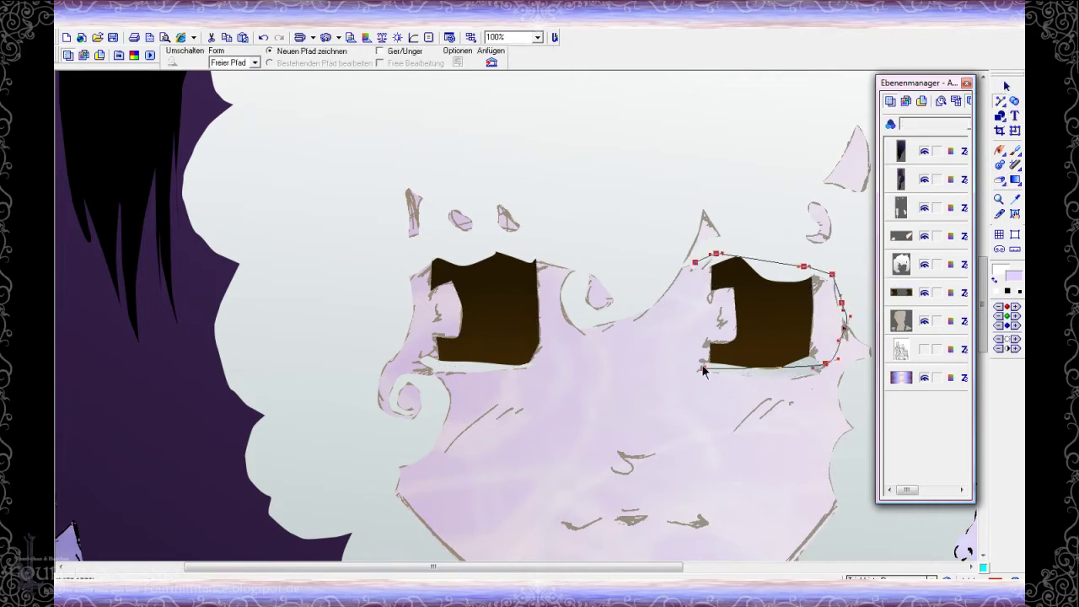
pyautogui.click(693, 262)
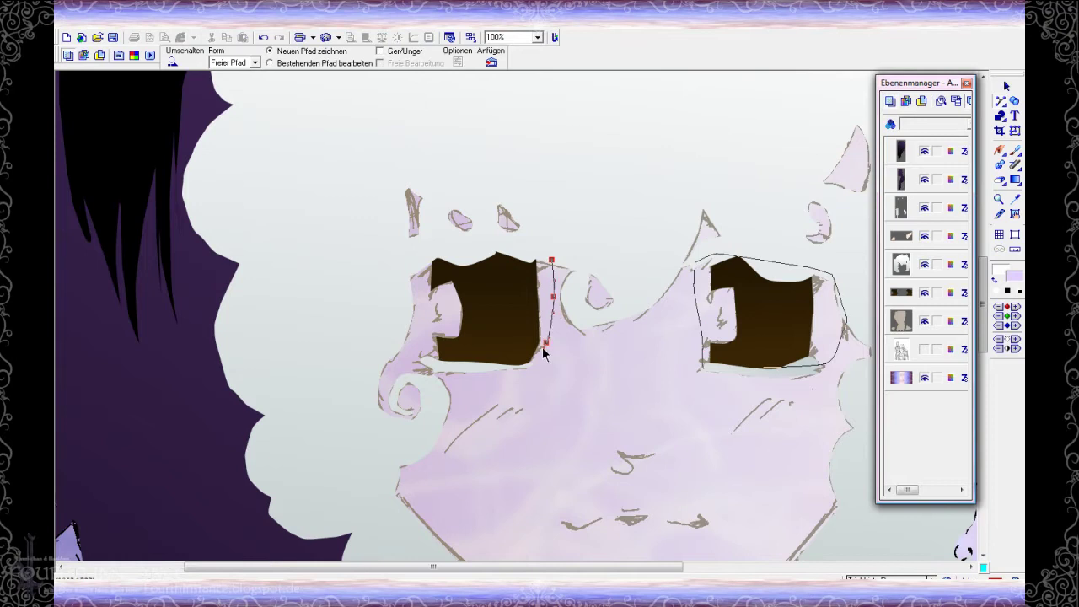
pyautogui.click(551, 260)
pyautogui.click(172, 62)
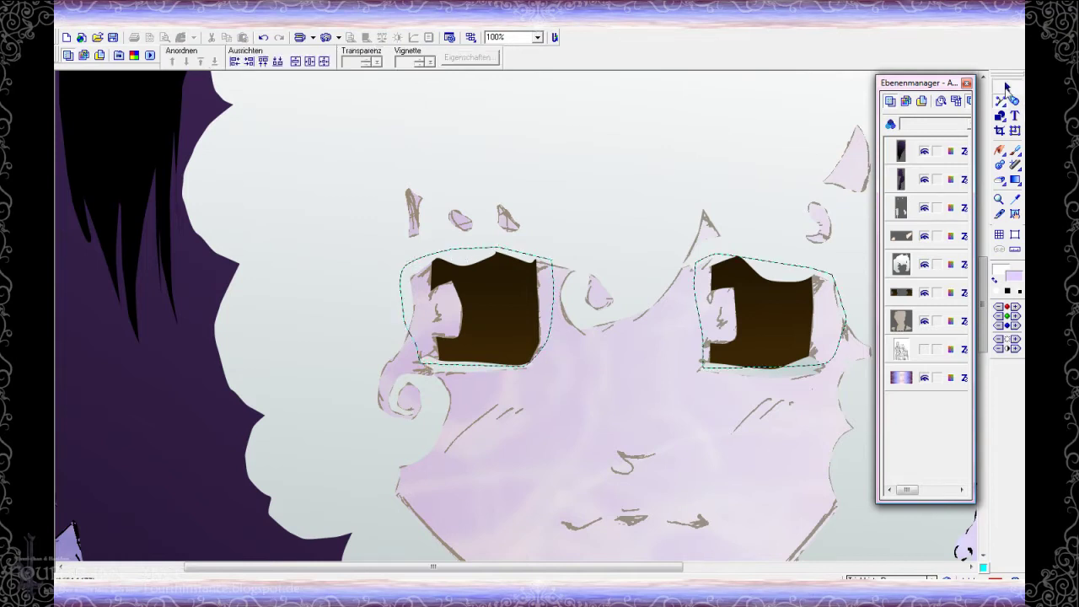
# - Fill a pasted copy of the selected eye areas with white and move its layer directly below the iris layer
pyautogui.hotkey('ctrl', 'c')
pyautogui.hotkey('ctrl', 'v')
pyautogui.click(1015, 180)
pyautogui.click(232, 62)
pyautogui.click(504, 363)
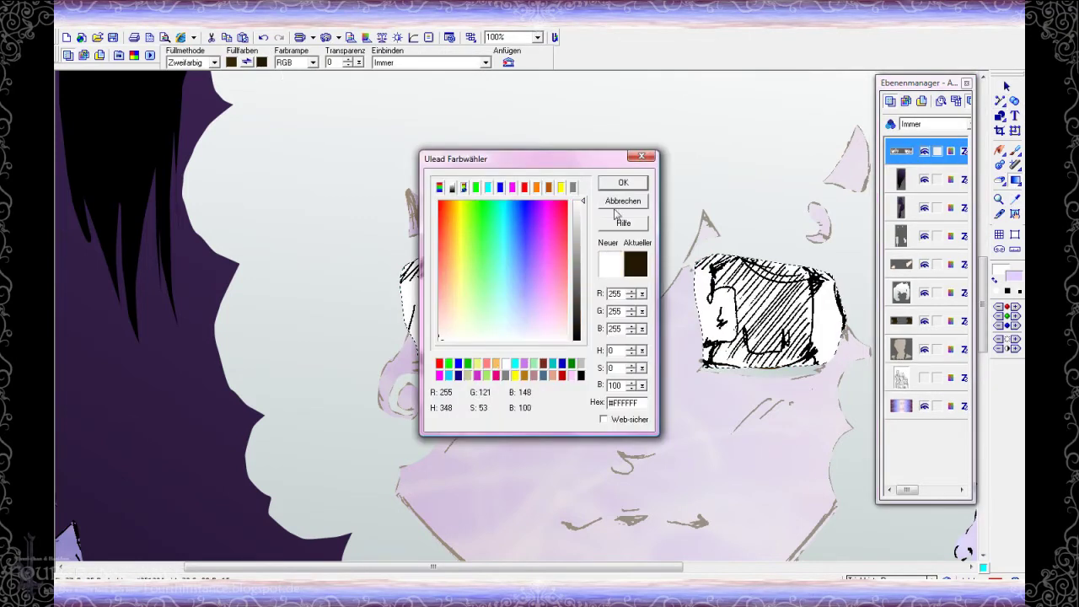
pyautogui.click(623, 182)
pyautogui.moveTo(900, 348); pyautogui.dragTo(904, 331)
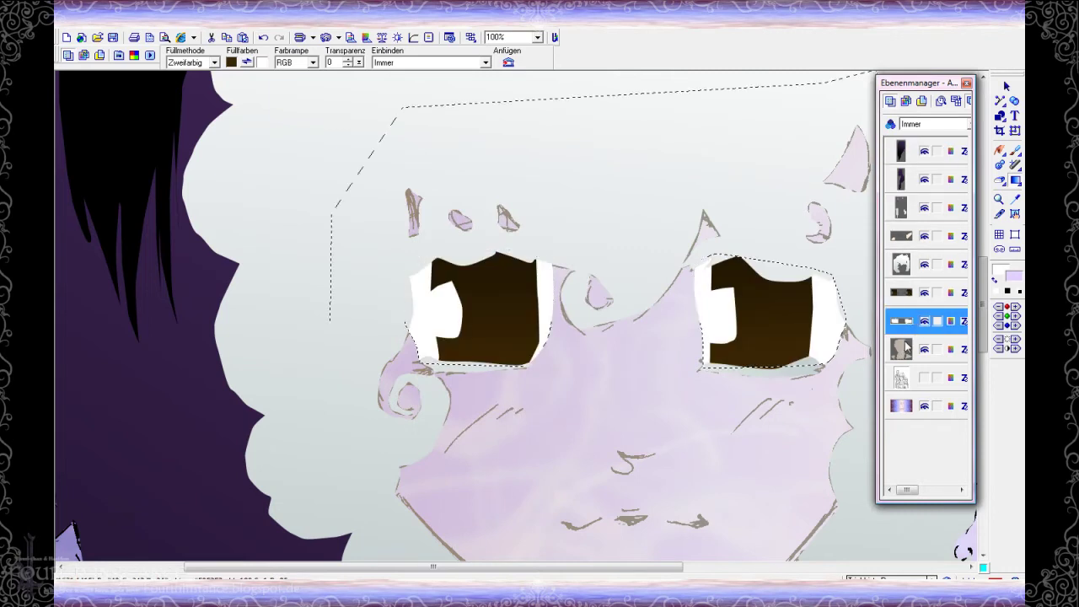
# - Set the skin layer's transparency to 0
pyautogui.click(906, 348)
pyautogui.click(1005, 86)
pyautogui.moveTo(377, 63); pyautogui.dragTo(246, 68)
pyautogui.click(619, 358)
pyautogui.scroll(-3, 619, 359)
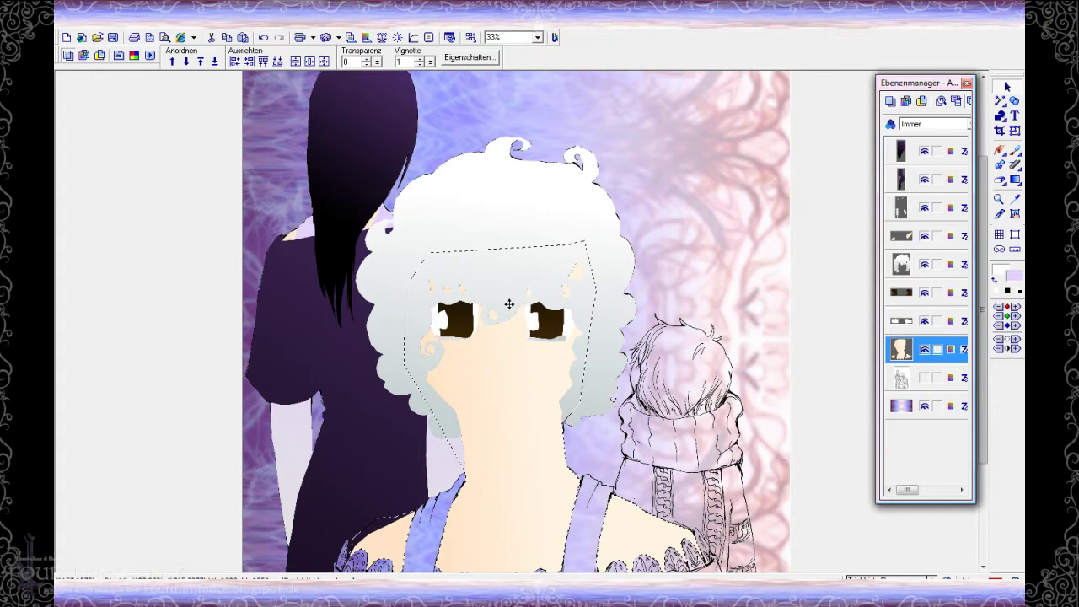
# - Start a path around the curly-haired figure's dress, tracing the strap and shoulder edge on the right side of the drawing
pyautogui.click(1001, 101)
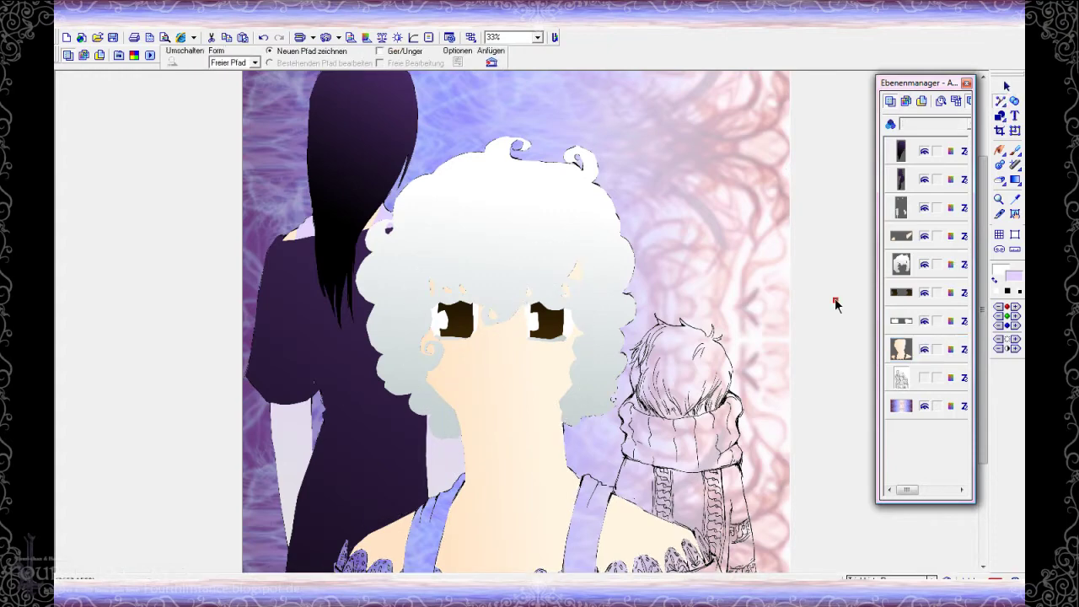
pyautogui.scroll(3, 788, 264)
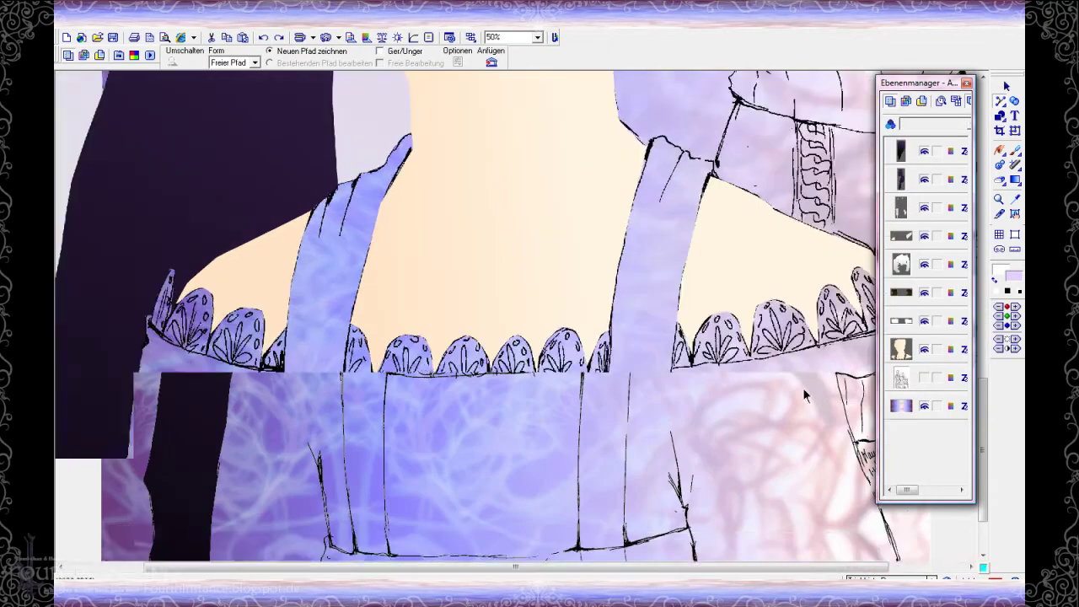
pyautogui.scroll(1, 802, 388)
pyautogui.click(749, 315)
pyautogui.click(357, 219)
pyautogui.click(396, 200)
pyautogui.moveTo(521, 238)
pyautogui.mouseDown()
pyautogui.moveTo(589, 258)
pyautogui.moveTo(602, 295)
pyautogui.mouseUp()
pyautogui.scroll(-5, 722, 433)
pyautogui.hscroll(8, 506, 139)
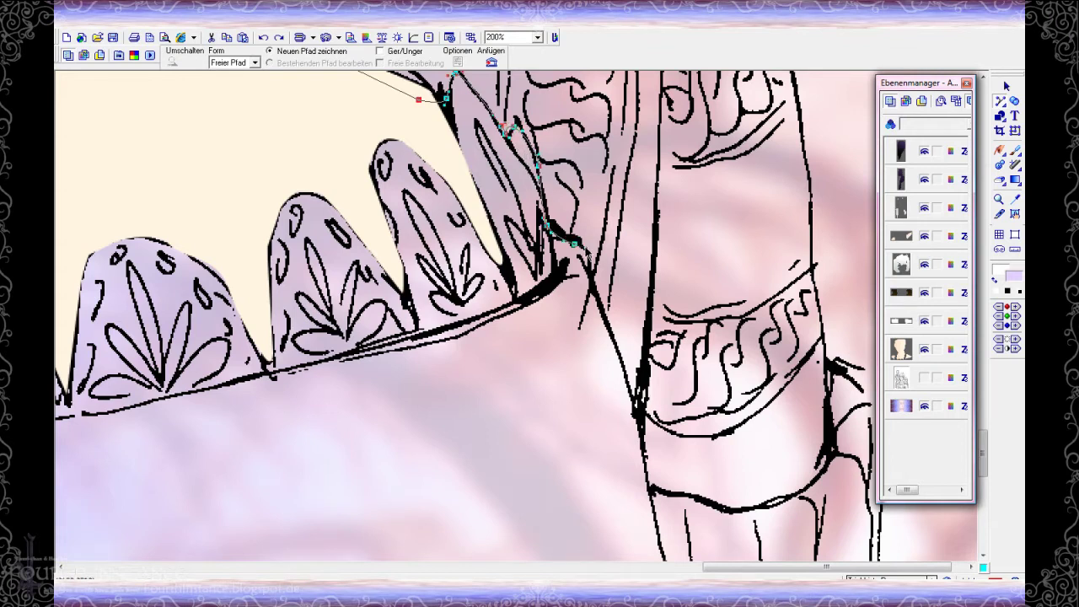
# - Continue the dress path down the outer edge of the dress on the right side to the drawing's lower end
pyautogui.scroll(-4, 597, 297)
pyautogui.click(623, 121)
pyautogui.click(646, 229)
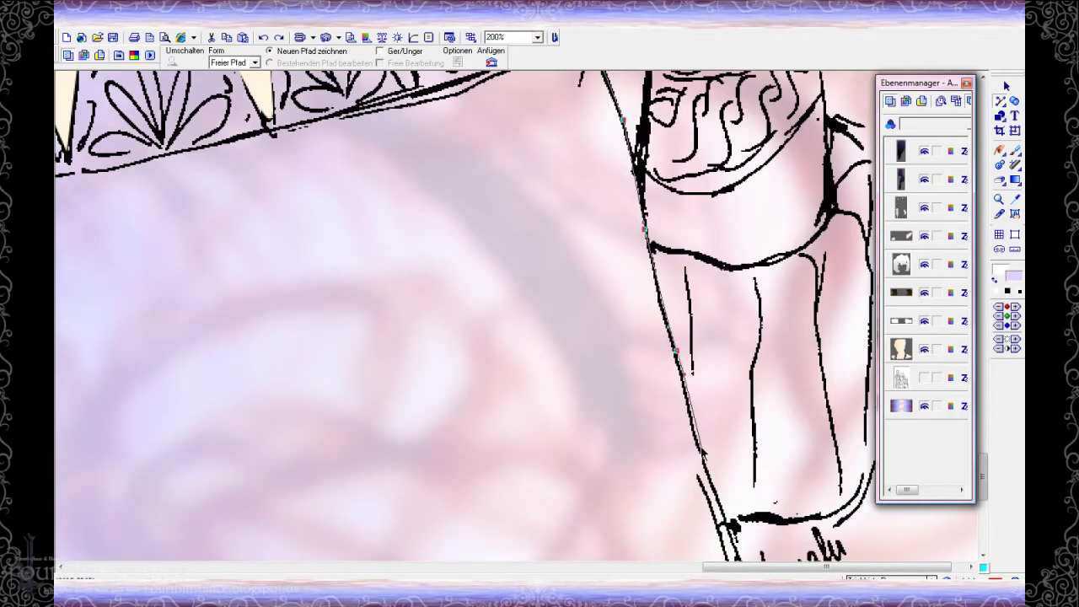
pyautogui.click(708, 479)
pyautogui.scroll(-5, 710, 482)
pyautogui.moveTo(758, 364); pyautogui.dragTo(763, 391)
pyautogui.scroll(-3, 834, 530)
pyautogui.moveTo(821, 508)
pyautogui.mouseDown()
pyautogui.moveTo(837, 582)
pyautogui.moveTo(876, 574)
pyautogui.moveTo(238, 570)
pyautogui.moveTo(638, 567)
pyautogui.mouseUp()
pyautogui.hscroll(2, 860, 544)
# - Continue the dress path up the left side and across the strap and neckline, and turn the closed path into a selection
pyautogui.scroll(10, 472, 156)
pyautogui.click(503, 178)
pyautogui.scroll(3, 563, 91)
pyautogui.click(655, 140)
pyautogui.click(143, 209)
pyautogui.scroll(2, 181, 215)
pyautogui.click(283, 166)
pyautogui.click(255, 150)
pyautogui.scroll(3, 297, 103)
pyautogui.click(393, 173)
pyautogui.click(542, 144)
pyautogui.moveTo(421, 246)
pyautogui.mouseDown()
pyautogui.moveTo(208, 371)
pyautogui.moveTo(298, 349)
pyautogui.mouseUp()
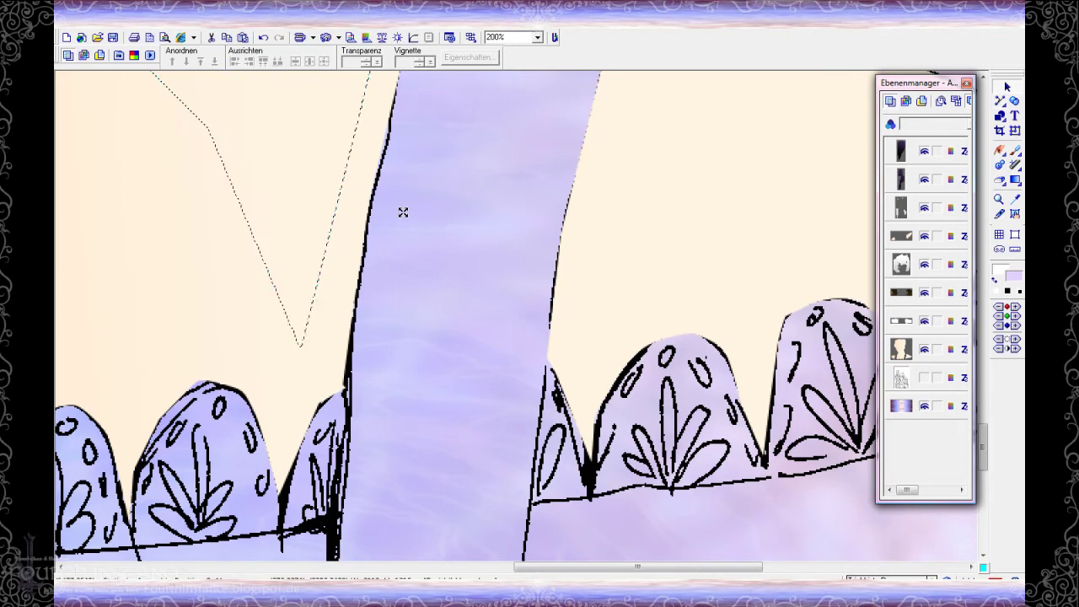
# - Paste the selected dress area as a new layer and set the first fill colour to a near-black red
pyautogui.click(501, 293)
pyautogui.scroll(-4, 498, 306)
pyautogui.click(1014, 180)
pyautogui.click(231, 62)
pyautogui.moveTo(581, 311); pyautogui.dragTo(583, 346)
pyautogui.moveTo(450, 210); pyautogui.dragTo(428, 190)
pyautogui.click(580, 333)
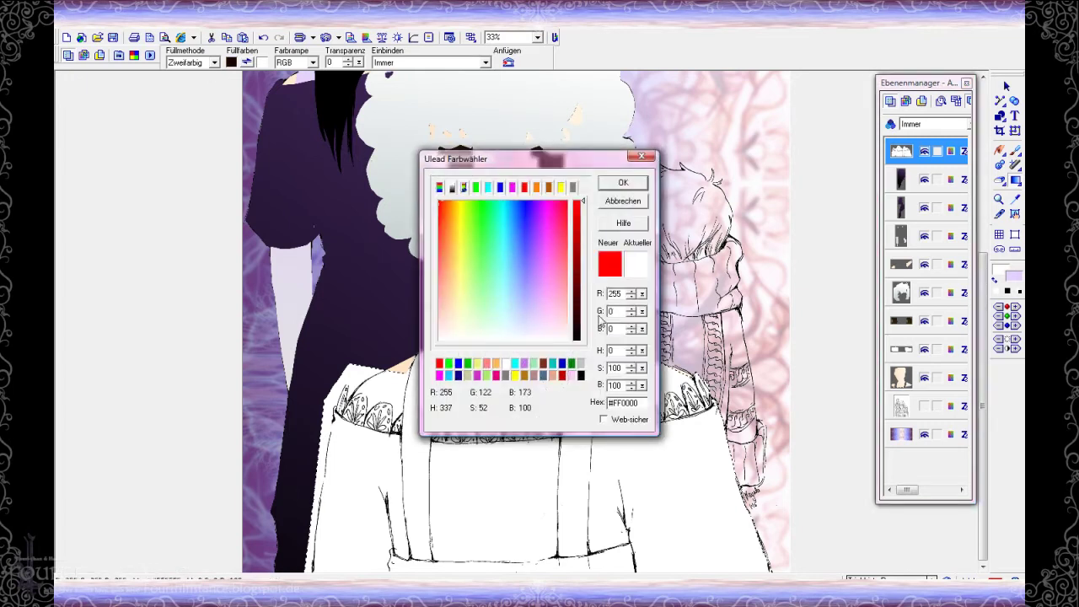
# - Fill the dress with a near-black to dark red gradient and move its layer directly below the skin layer
pyautogui.click(580, 314)
pyautogui.click(608, 188)
pyautogui.click(675, 453)
pyautogui.moveTo(904, 377); pyautogui.dragTo(904, 378)
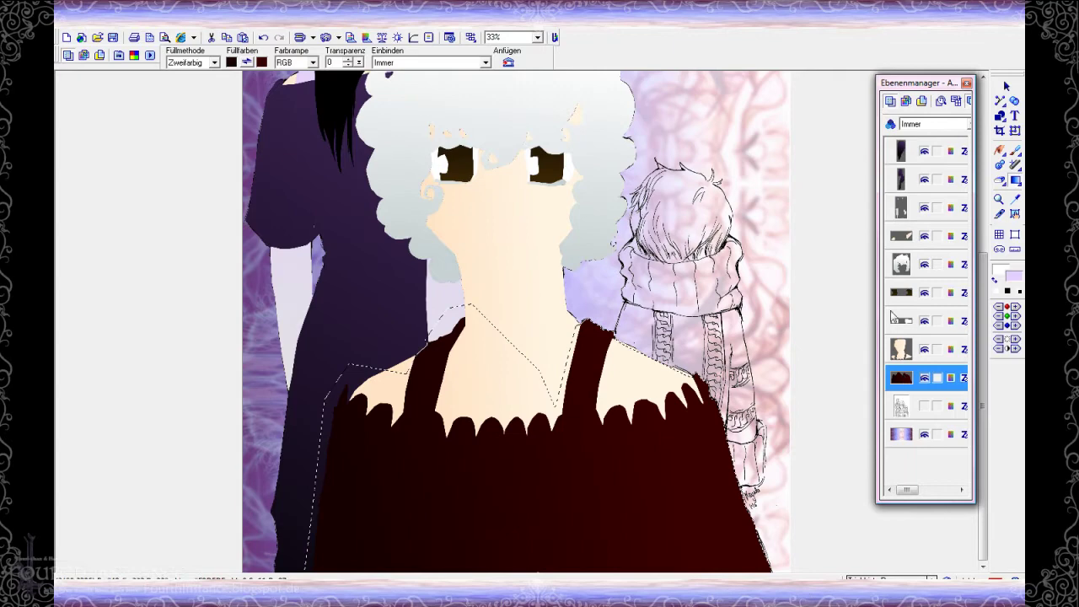
# - Start a path around the scarf-wearing figure's hair, tracing the top tufts and the upper right contour
pyautogui.click(1000, 101)
pyautogui.scroll(2, 861, 230)
pyautogui.scroll(3, 860, 230)
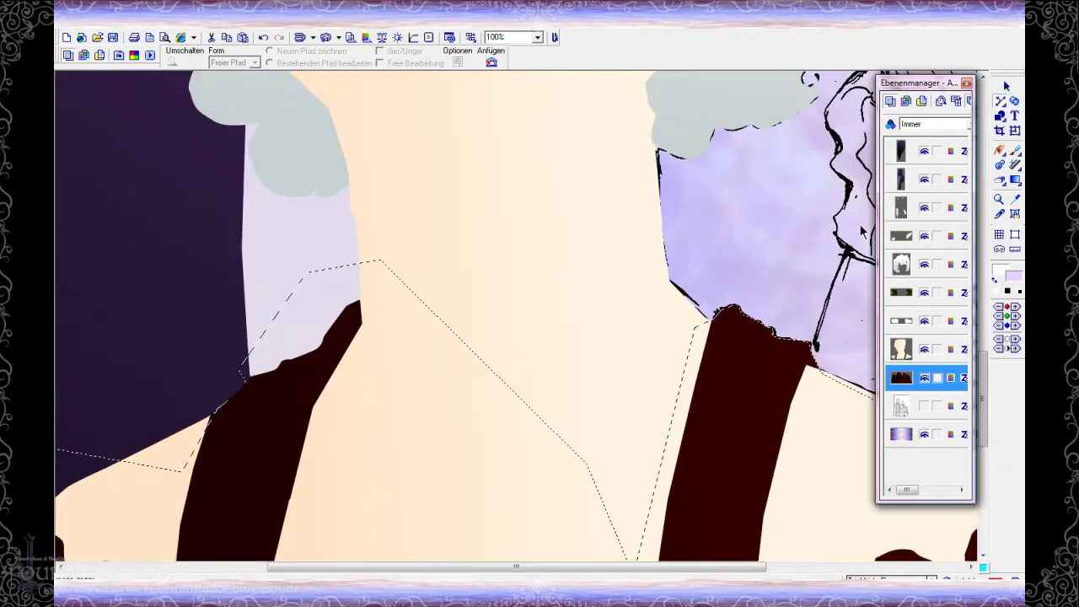
pyautogui.moveTo(568, 567); pyautogui.dragTo(841, 567)
pyautogui.scroll(6, 243, 283)
pyautogui.scroll(3, 309, 142)
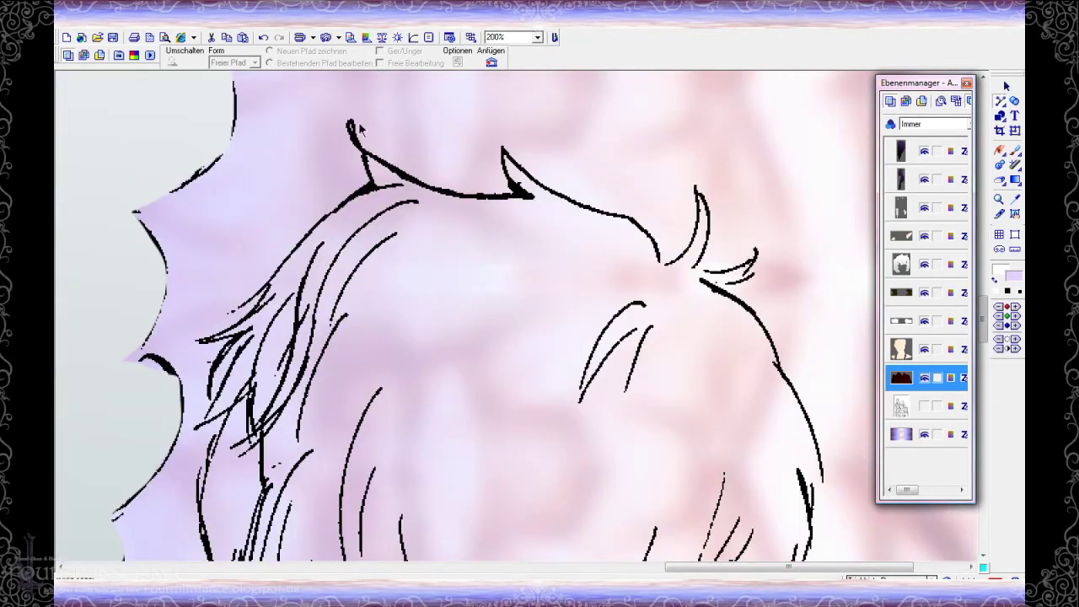
pyautogui.click(353, 130)
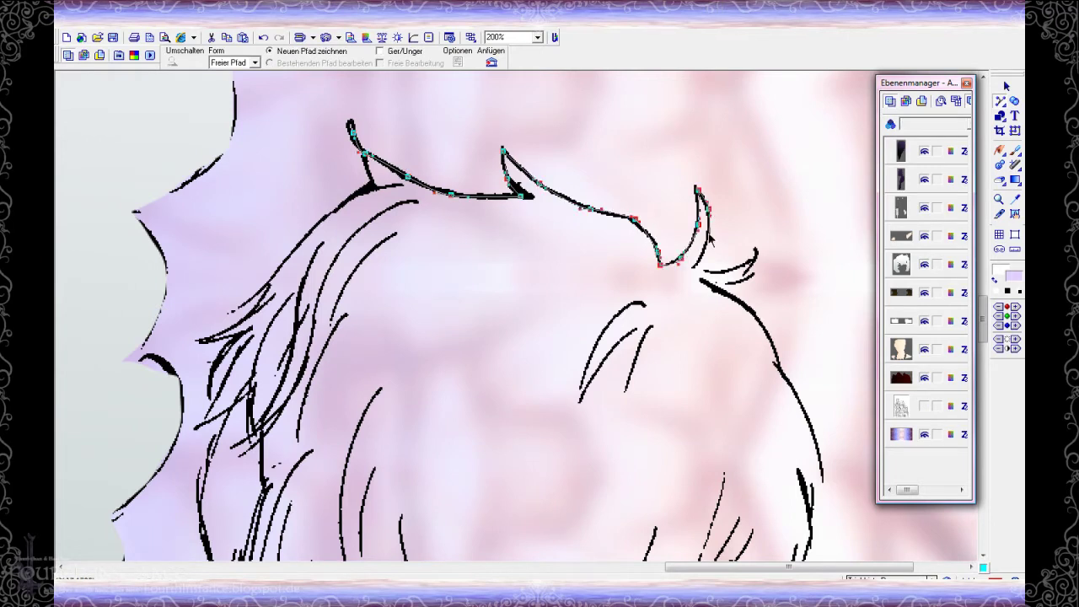
pyautogui.hscroll(3, 715, 289)
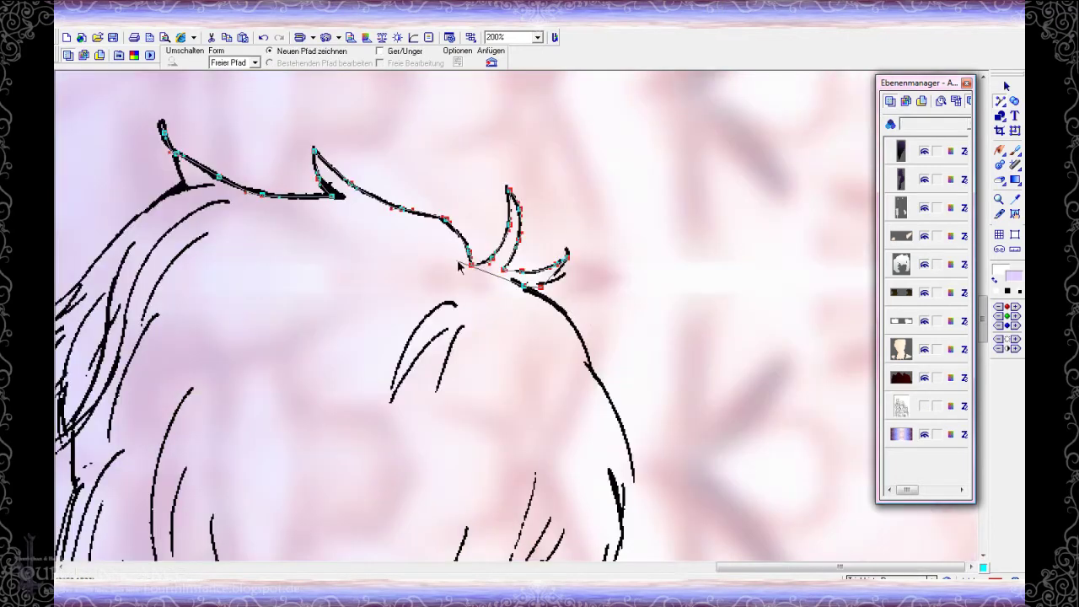
pyautogui.moveTo(588, 364); pyautogui.dragTo(594, 377)
pyautogui.moveTo(606, 395); pyautogui.dragTo(614, 410)
# - Continue the hair path down the right side and along the scarf edge to the strands at the lower left
pyautogui.scroll(-6, 663, 509)
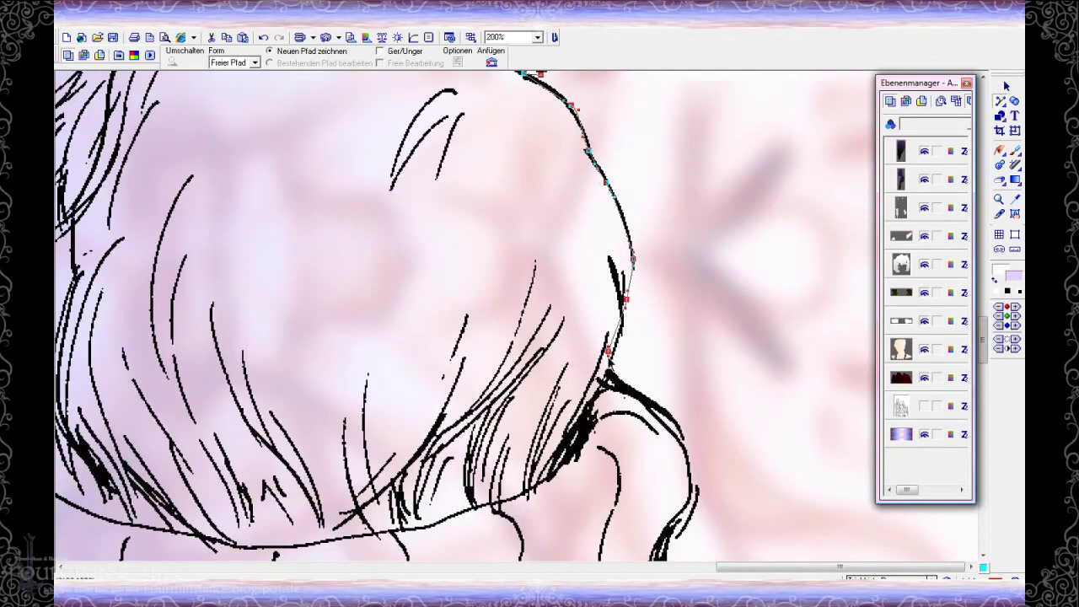
pyautogui.moveTo(623, 327); pyautogui.dragTo(578, 439)
pyautogui.scroll(-5, 552, 478)
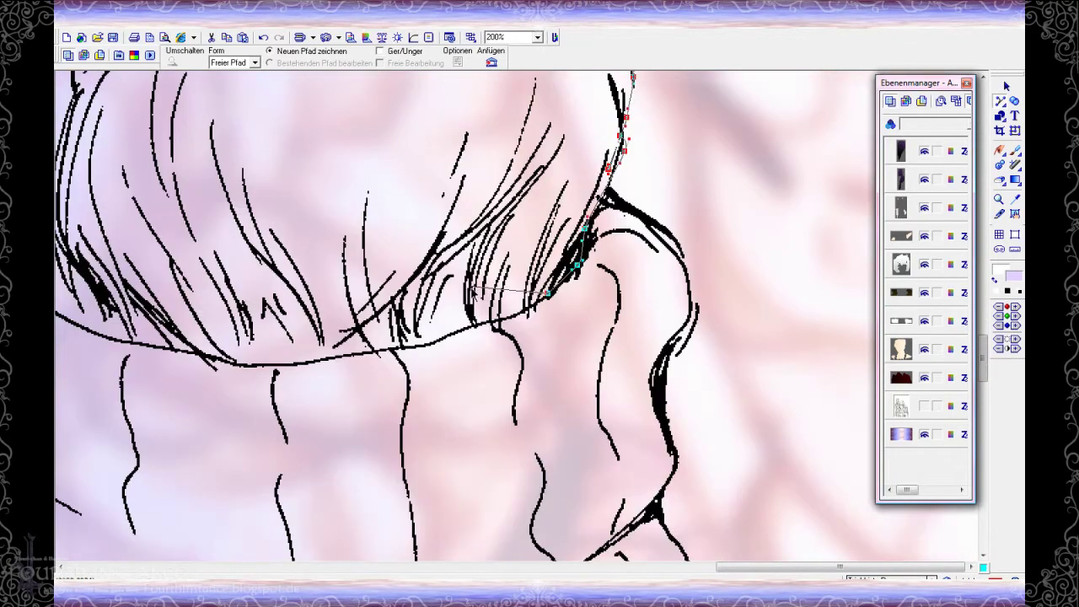
pyautogui.click(193, 355)
pyautogui.hscroll(-4, 193, 356)
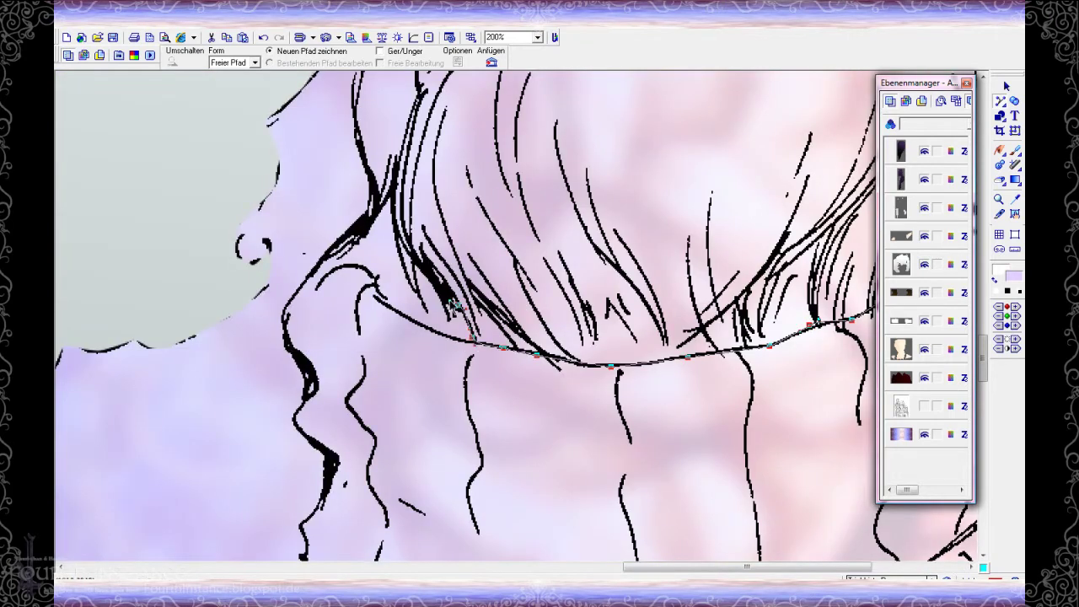
pyautogui.scroll(3, 372, 211)
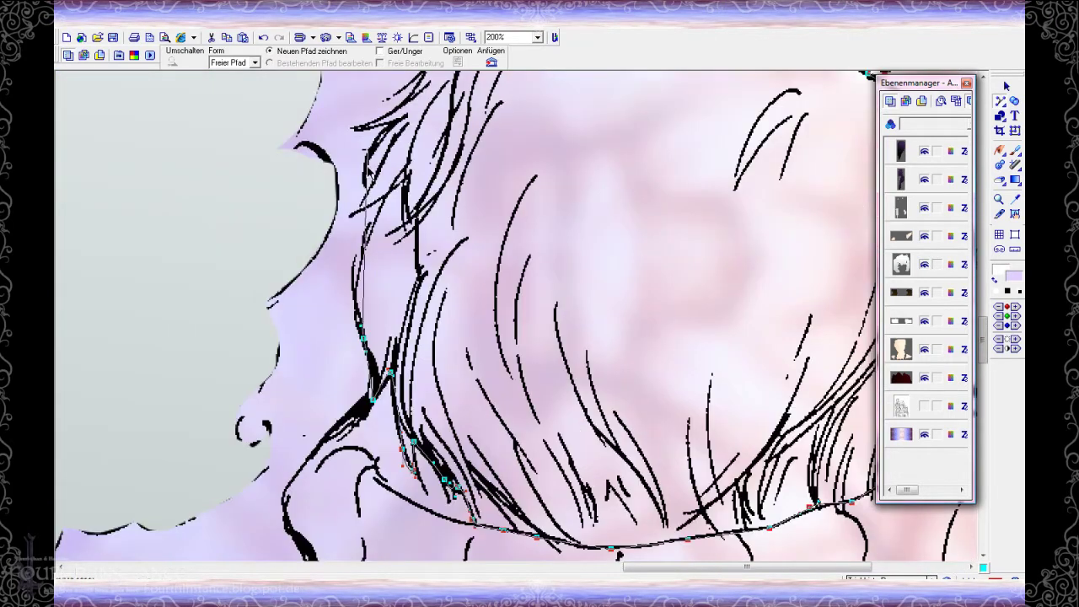
# - Trace the hair strands up the left side of the head and close the path at the first top tuft
pyautogui.moveTo(350, 220); pyautogui.dragTo(382, 133)
pyautogui.scroll(3, 360, 133)
pyautogui.click(414, 276)
pyautogui.click(424, 249)
pyautogui.click(489, 176)
pyautogui.click(522, 156)
pyautogui.click(520, 123)
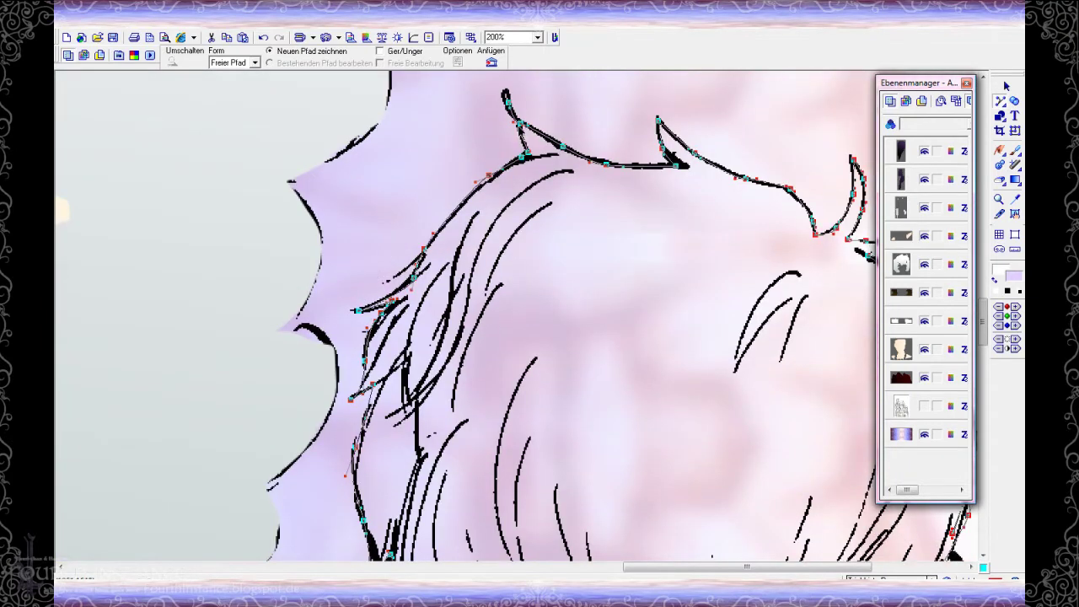
# - Copy the traced hair area and paste it as a new layer
pyautogui.click(1006, 87)
pyautogui.click(226, 38)
pyautogui.click(242, 38)
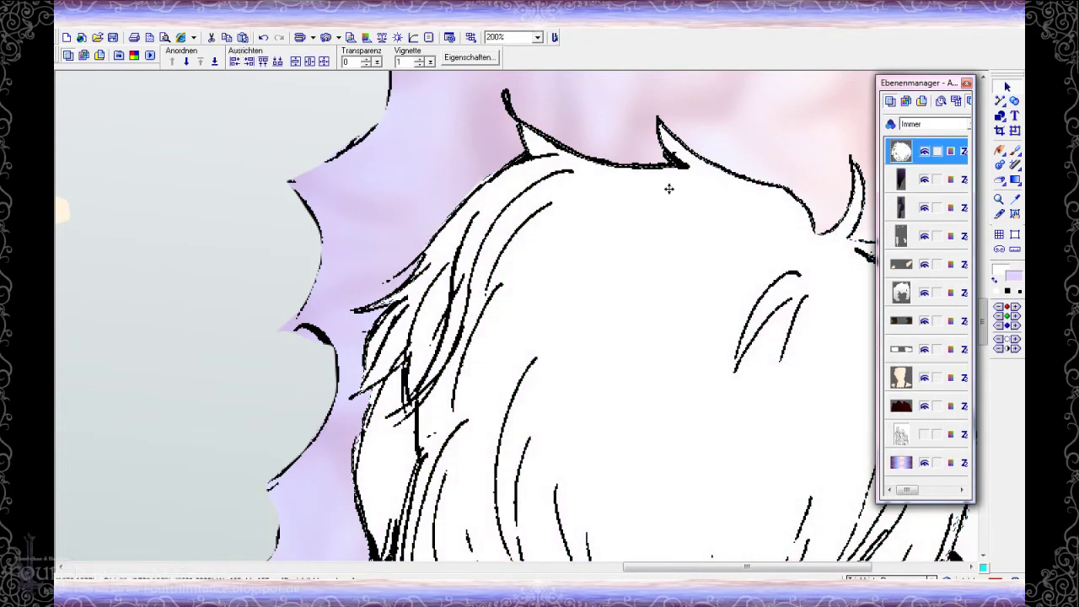
# - Set the second fill colour to the light beige #FFE2B7
pyautogui.scroll(-2, 539, 115)
pyautogui.click(1015, 181)
pyautogui.click(262, 62)
pyautogui.click(447, 294)
pyautogui.click(579, 227)
pyautogui.moveTo(441, 287)
pyautogui.mouseDown()
pyautogui.moveTo(450, 251)
pyautogui.moveTo(451, 301)
pyautogui.mouseUp()
pyautogui.moveTo(583, 224); pyautogui.dragTo(583, 199)
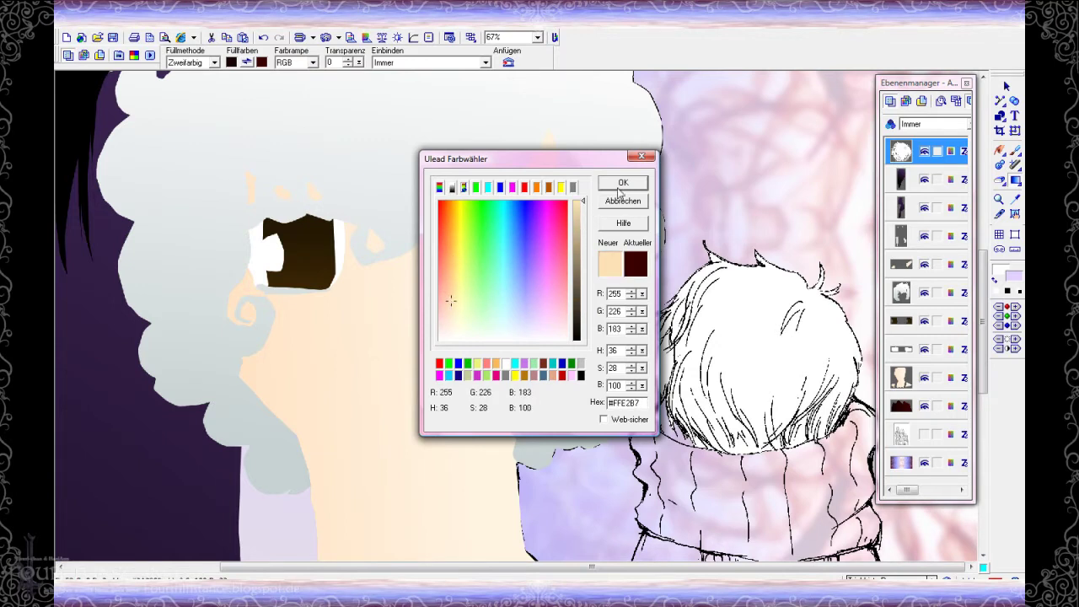
pyautogui.click(627, 182)
# - Set the first fill colour to the sandy brown #B89C72 and fill the scarf-wearing figure's hair with a left-to-right gradient
pyautogui.click(231, 63)
pyautogui.click(451, 294)
pyautogui.click(495, 364)
pyautogui.click(520, 376)
pyautogui.click(451, 281)
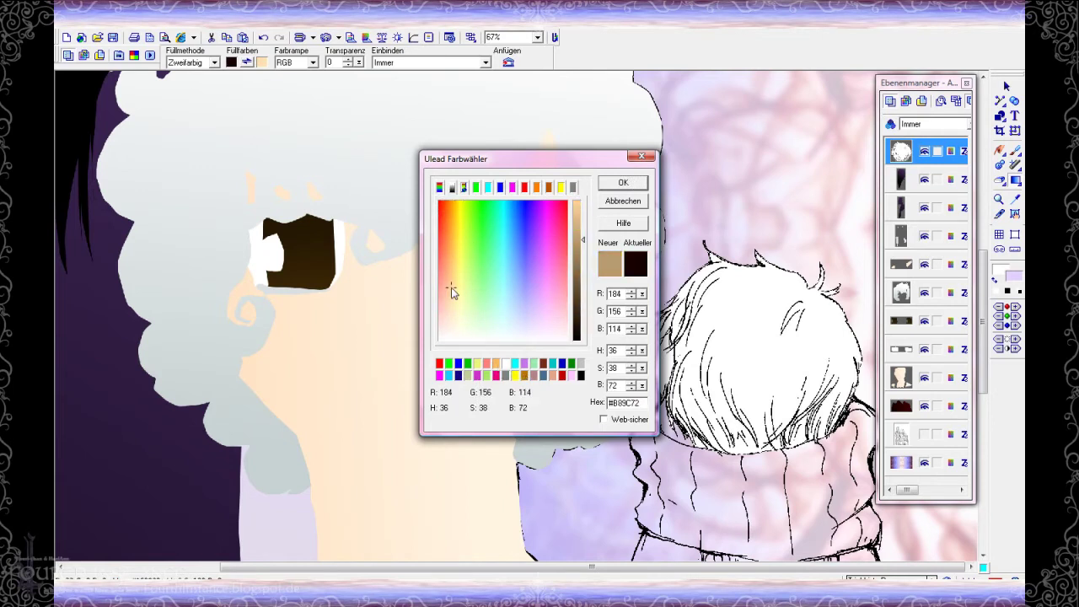
pyautogui.click(640, 182)
pyautogui.click(668, 361)
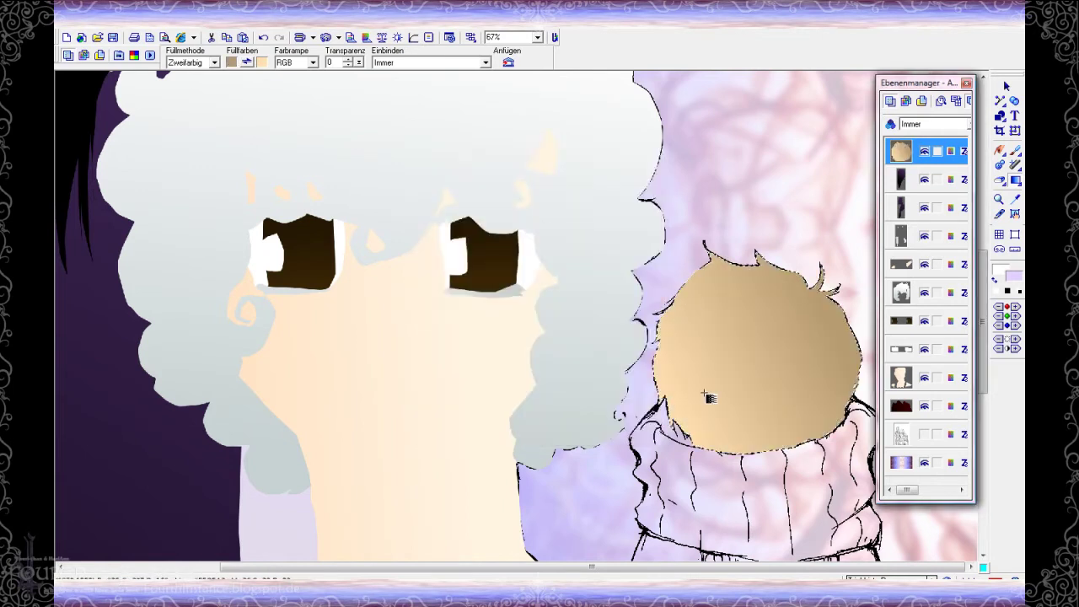
pyautogui.moveTo(668, 393); pyautogui.dragTo(845, 333)
# - Change the second fill colour to the warmer beige #FFE1A1 and refill the hair from left to right
pyautogui.click(262, 62)
pyautogui.moveTo(452, 292); pyautogui.dragTo(455, 285)
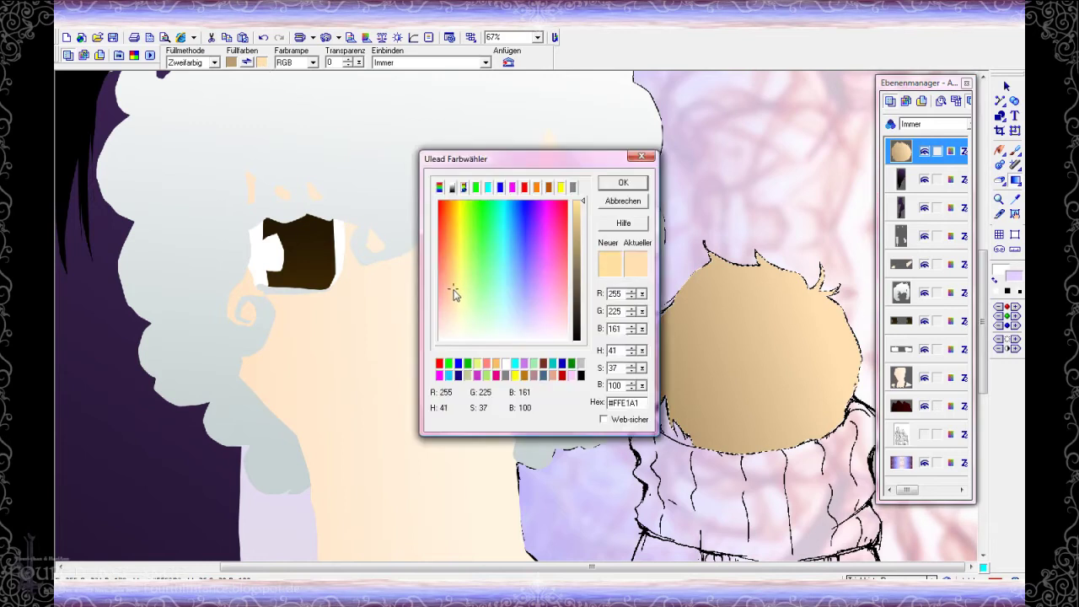
pyautogui.click(606, 184)
pyautogui.moveTo(655, 366); pyautogui.dragTo(782, 344)
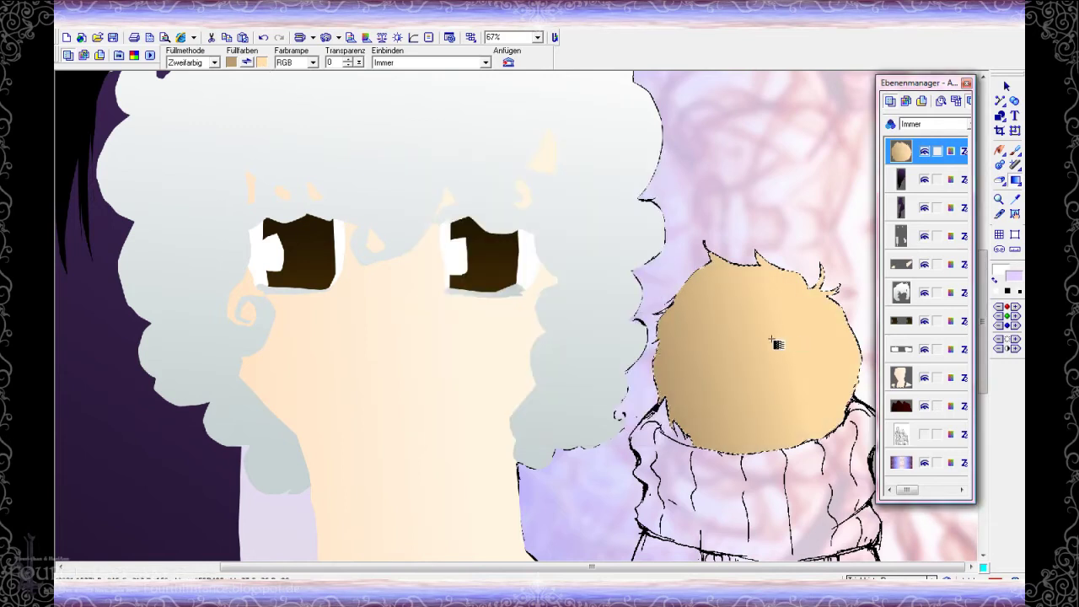
# - Start a new free path along the outer right edge of the scarf-wearing figure's rolled collar
pyautogui.scroll(-3, 771, 315)
pyautogui.click(999, 102)
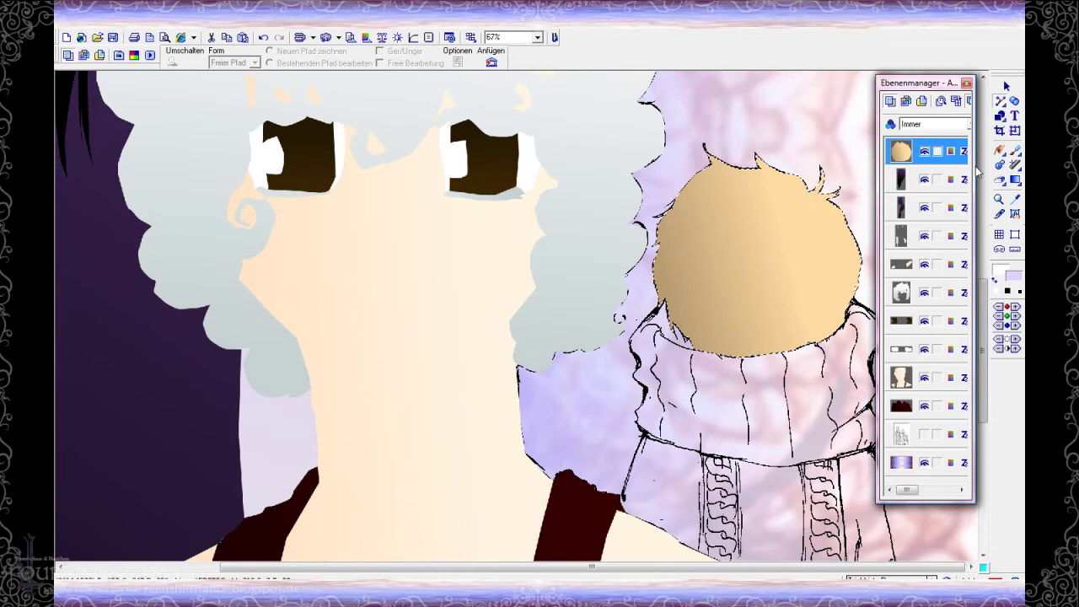
pyautogui.press('+')
pyautogui.press('+')
pyautogui.scroll(3, 834, 354)
pyautogui.click(754, 262)
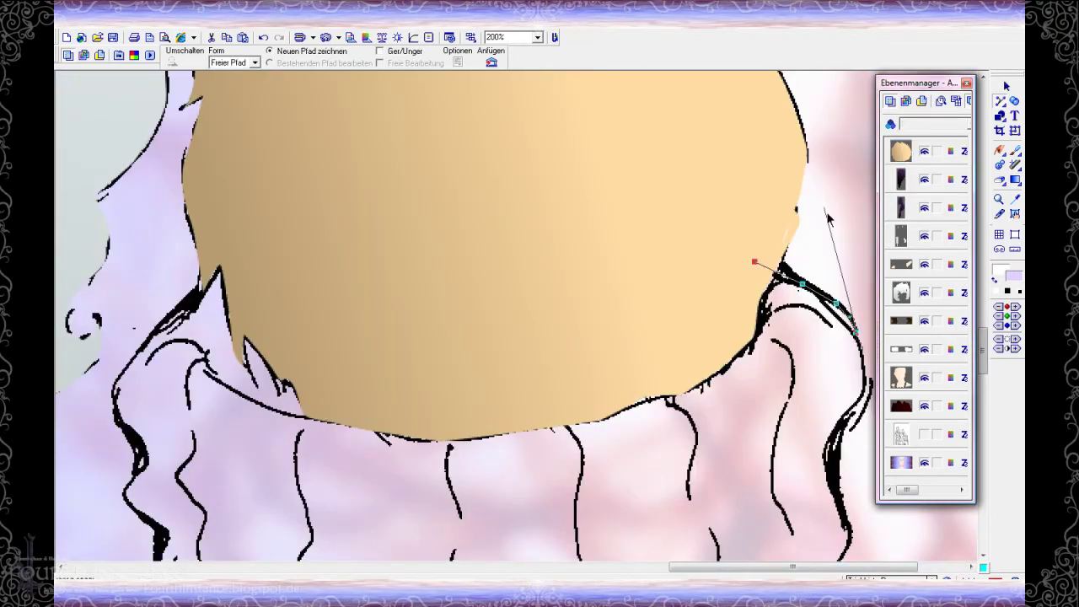
pyautogui.click(863, 386)
pyautogui.click(841, 415)
pyautogui.scroll(-6, 842, 417)
pyautogui.click(837, 254)
pyautogui.click(837, 314)
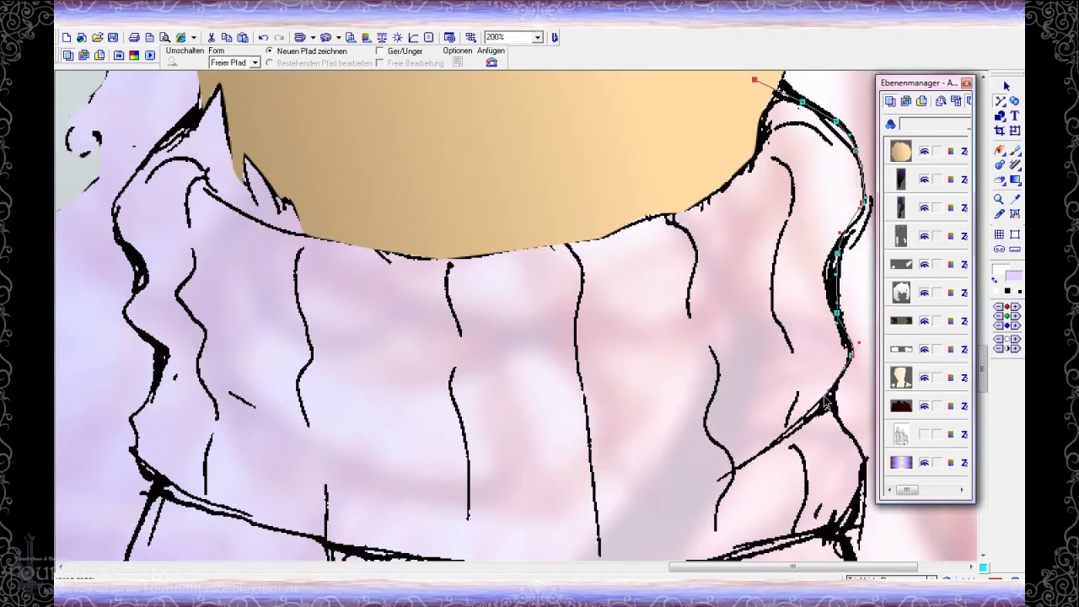
# - Continue the path around the collar's lower right fold and down the outer right sleeve to its cuff
pyautogui.scroll(-3, 832, 405)
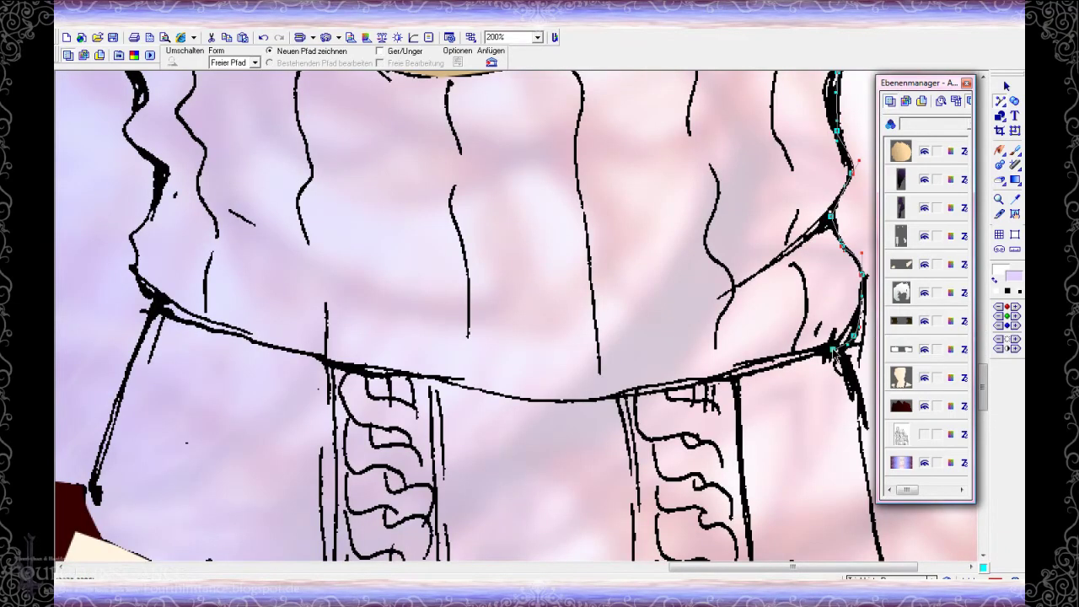
pyautogui.click(860, 459)
pyautogui.scroll(-4, 861, 462)
pyautogui.click(971, 567)
pyautogui.click(719, 403)
pyautogui.scroll(-3, 742, 480)
pyautogui.click(752, 410)
pyautogui.scroll(-5, 762, 554)
pyautogui.click(837, 403)
pyautogui.scroll(-3, 829, 472)
pyautogui.click(826, 512)
pyautogui.scroll(-3, 826, 513)
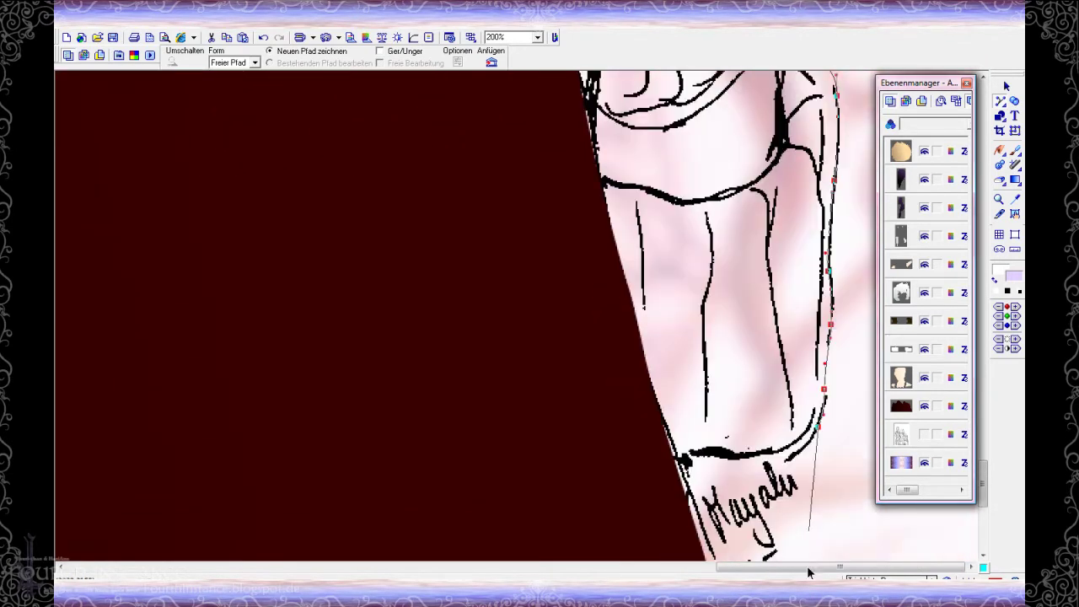
# - Carry the path back behind the front figure's shoulder and up the left shoulder edge of the sweater
pyautogui.scroll(10, 651, 366)
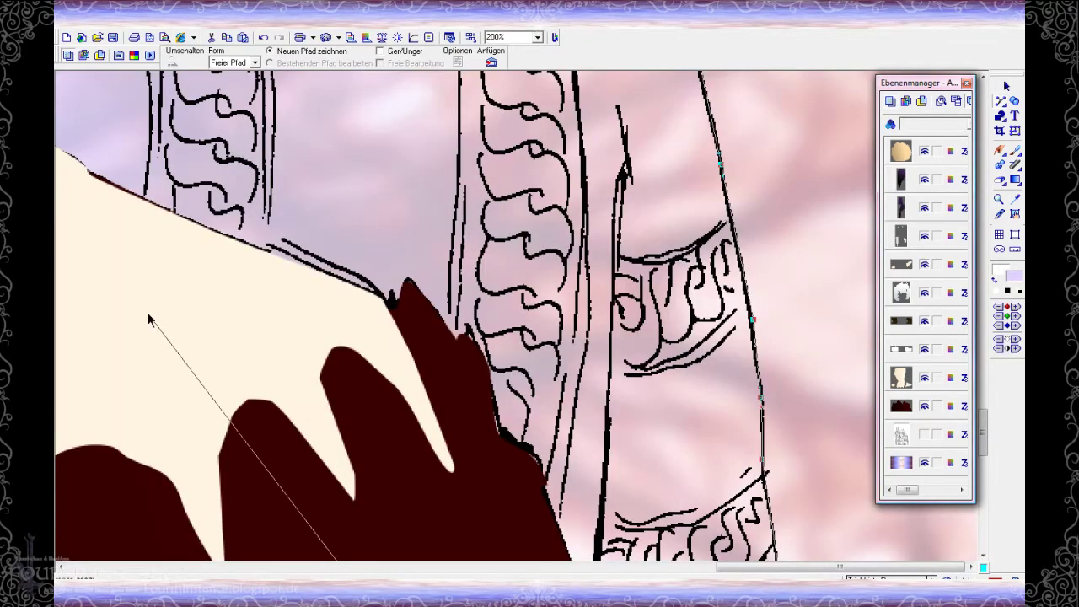
pyautogui.click(148, 313)
pyautogui.hscroll(-9, 147, 312)
pyautogui.scroll(4, 151, 115)
pyautogui.click(469, 368)
pyautogui.click(514, 226)
pyautogui.click(553, 123)
pyautogui.scroll(3, 554, 110)
# - Trace the collar's wavy left edge and close the path across the figure's hair
pyautogui.click(536, 333)
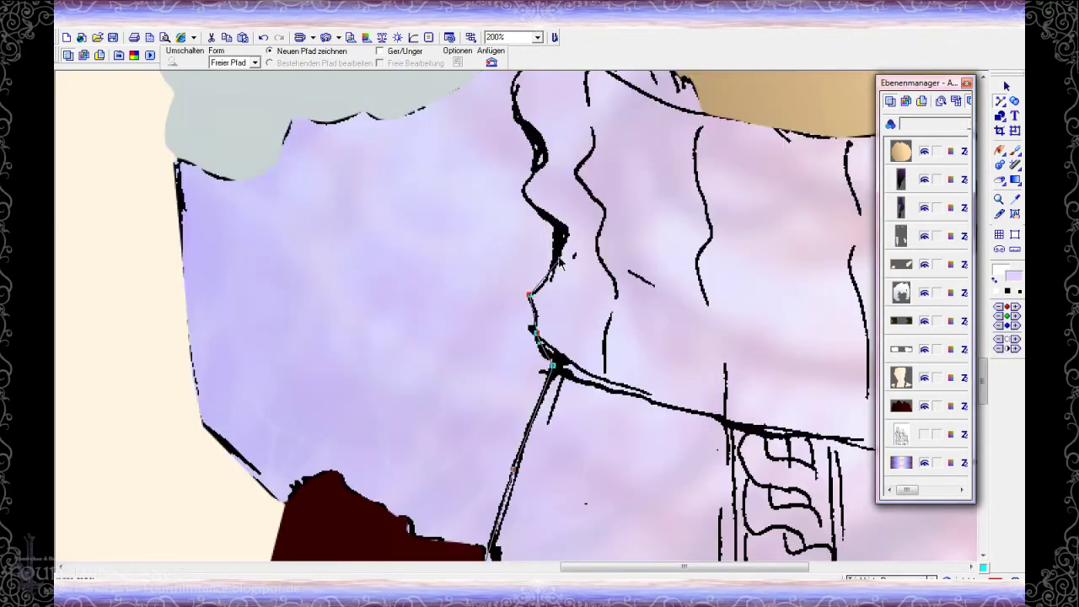
pyautogui.click(536, 158)
pyautogui.scroll(2, 526, 169)
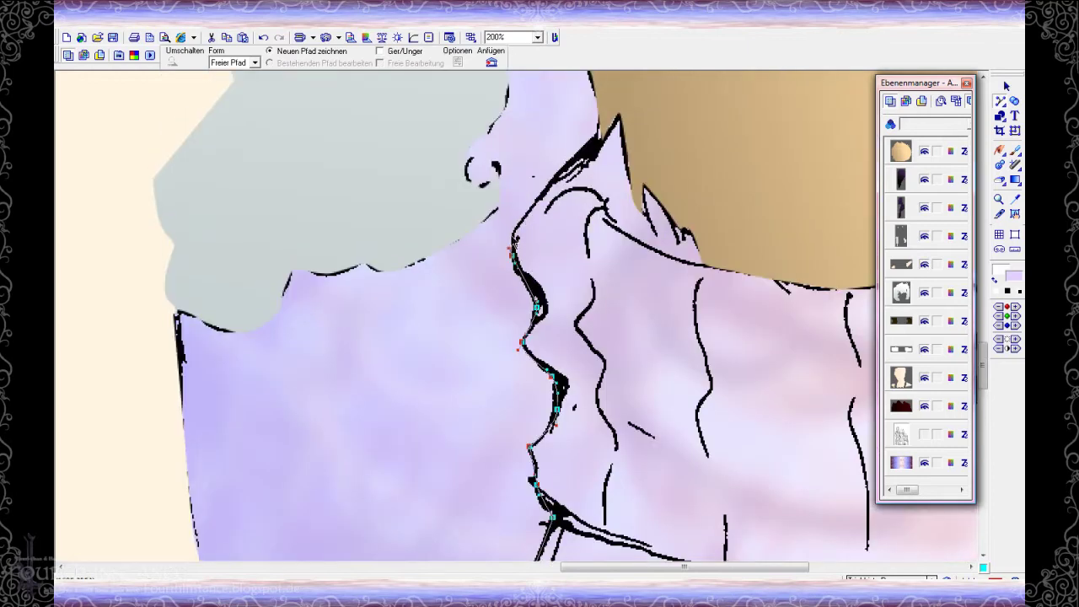
pyautogui.click(619, 104)
pyautogui.scroll(3, 620, 105)
pyautogui.hscroll(5, 879, 190)
pyautogui.click(703, 285)
pyautogui.doubleClick(755, 348)
# - Turn the traced scarf and sweater area into a new layer and move the beige hair layer beneath the dark red dress layer
pyautogui.click(1007, 88)
pyautogui.click(1007, 87)
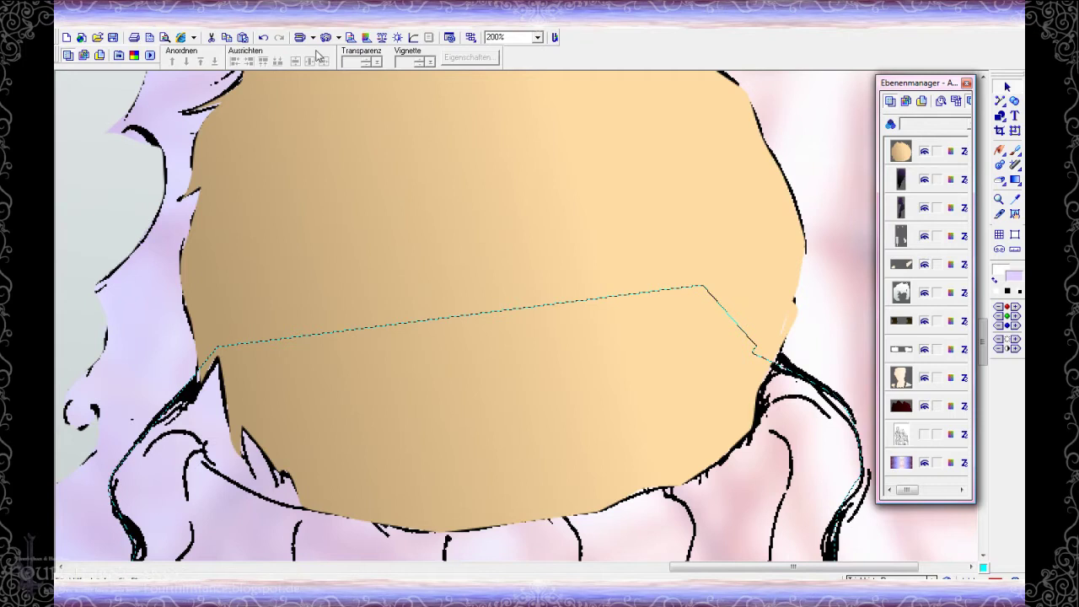
pyautogui.hotkey('ctrl', 'shift', 'o')
pyautogui.scroll(-4, 814, 255)
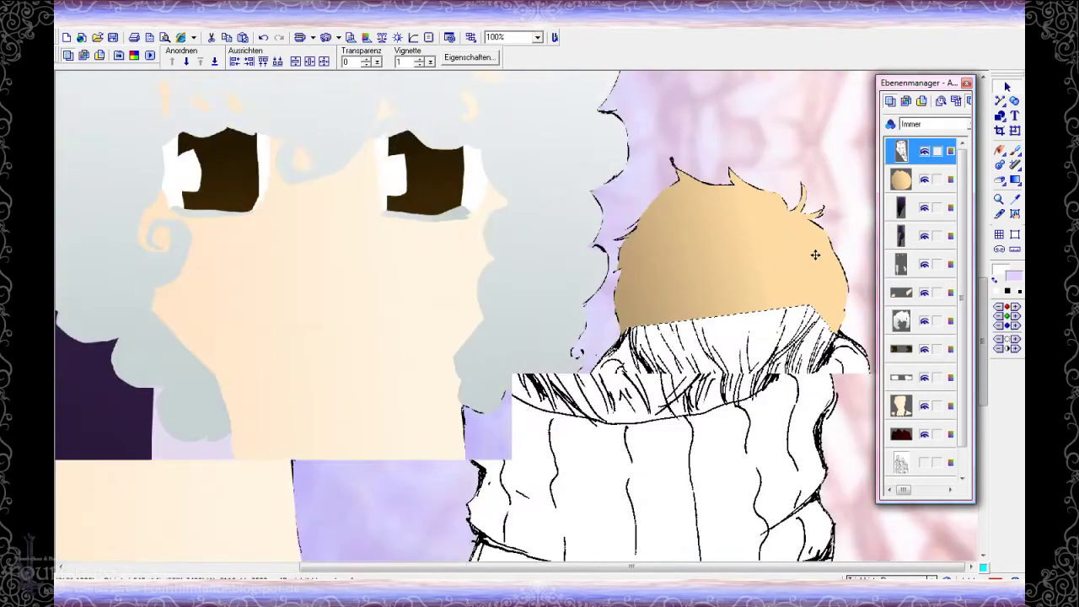
pyautogui.click(996, 211)
pyautogui.moveTo(902, 179); pyautogui.dragTo(909, 432)
pyautogui.click(904, 152)
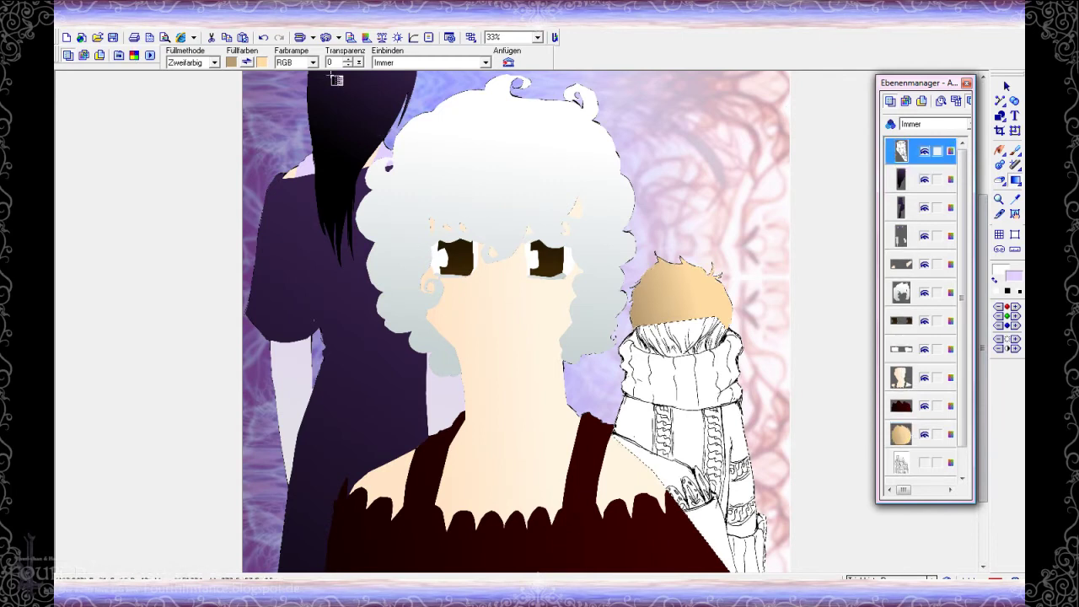
# - Set the second fill colour to a light golden yellow and the first to a darker mustard tone
pyautogui.click(261, 63)
pyautogui.click(455, 286)
pyautogui.click(605, 187)
pyautogui.click(230, 63)
pyautogui.click(453, 286)
pyautogui.click(645, 183)
# - Fill the scarf and sweater layer with a left-to-right gradient
pyautogui.moveTo(628, 396); pyautogui.dragTo(731, 379)
pyautogui.moveTo(624, 379); pyautogui.dragTo(728, 356)
pyautogui.moveTo(613, 429); pyautogui.dragTo(726, 401)
# - Move the sweater layer beneath the beige hair layer and save the image
pyautogui.click(1006, 87)
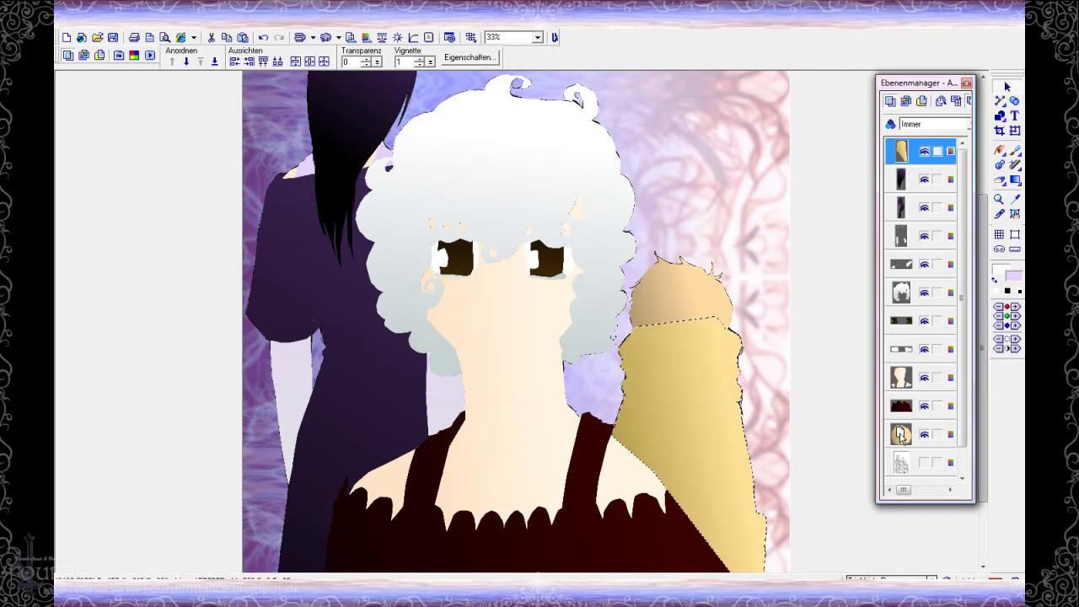
pyautogui.moveTo(901, 436); pyautogui.dragTo(901, 438)
pyautogui.click(820, 123)
pyautogui.hotkey('ctrl', 's')
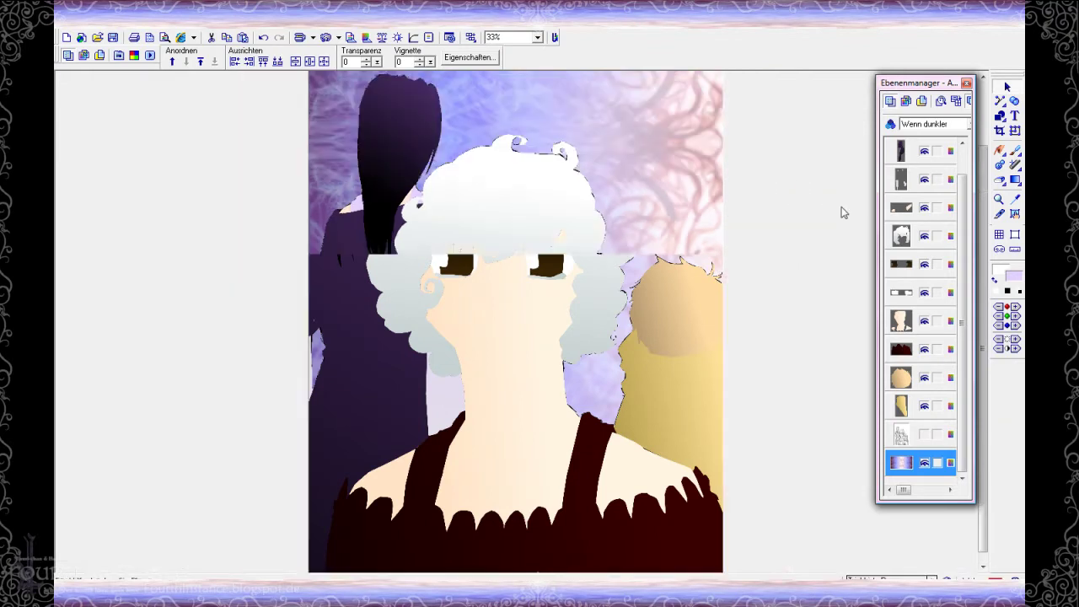
# - Select all coloured figure layers, leaving out the line drawing and the background, and duplicate them
pyautogui.scroll(-3, 842, 209)
pyautogui.click(900, 155)
pyautogui.moveTo(963, 180); pyautogui.dragTo(960, 305)
pyautogui.click(932, 160)
pyautogui.keyDown('shift'); pyautogui.click(903, 406); pyautogui.keyUp('shift')
pyautogui.click(538, 38)
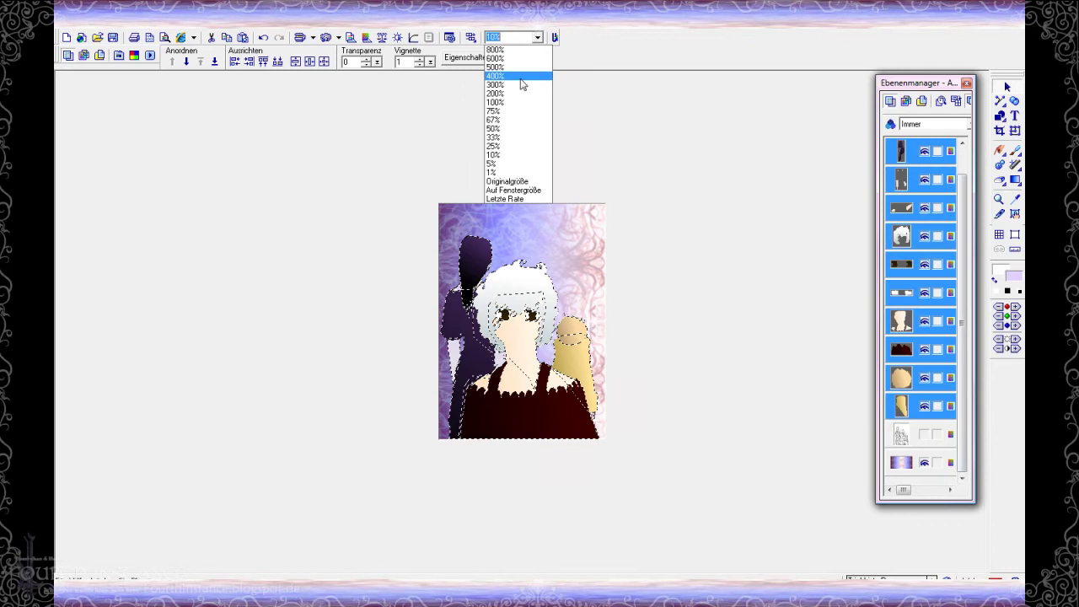
pyautogui.click(520, 76)
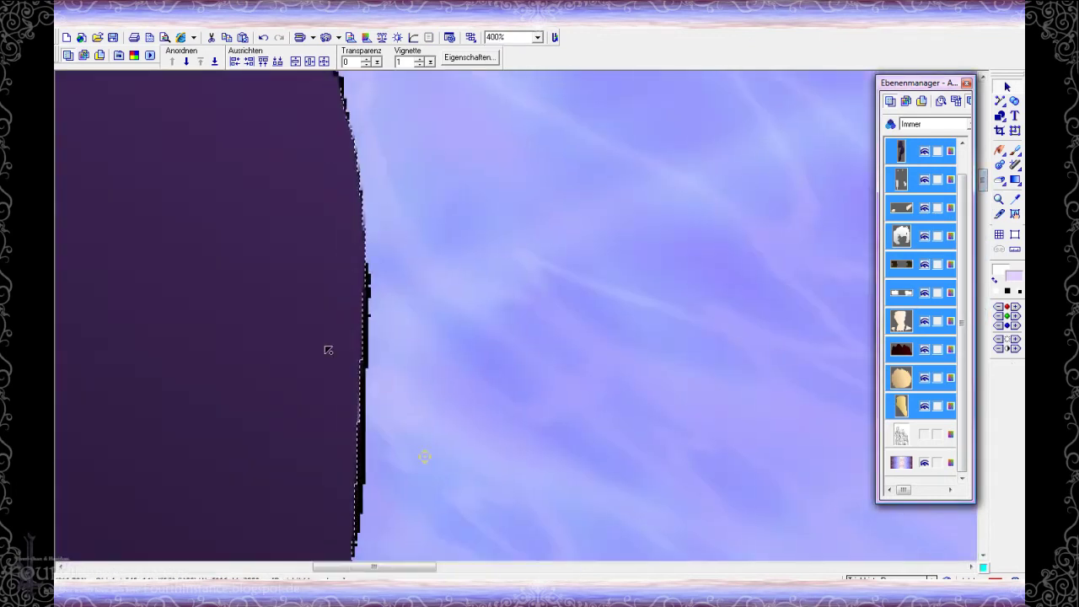
pyautogui.middleClick(133, 205)
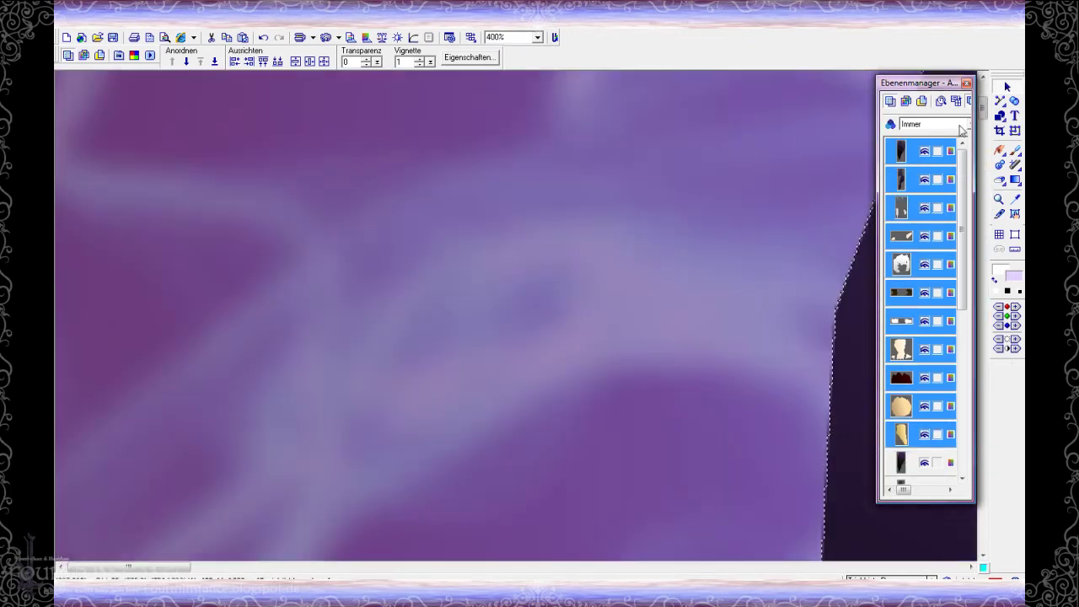
# - Merge the duplicated layers into a single object and set its blend mode to Multiplizieren
pyautogui.rightClick(902, 152)
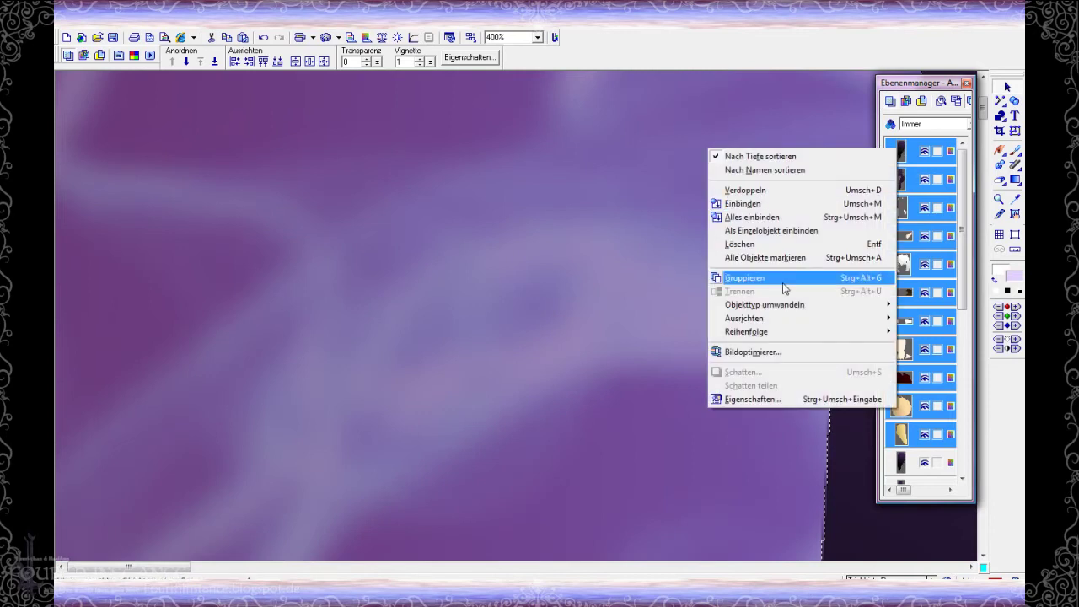
pyautogui.click(797, 234)
pyautogui.click(936, 125)
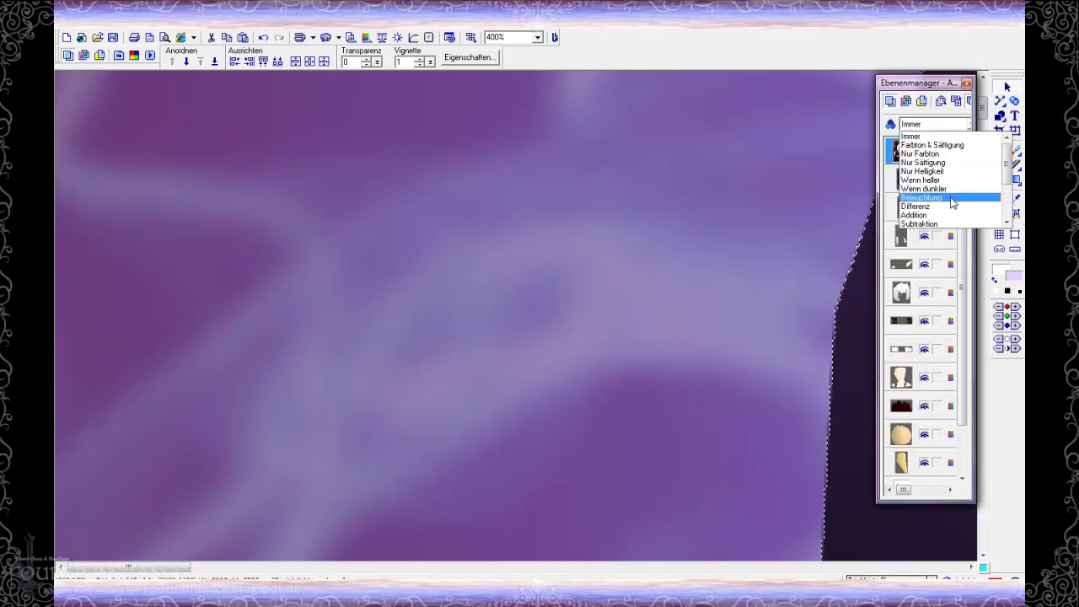
pyautogui.click(950, 195)
# - Erase the whole coloured content of the merged multiply layer
pyautogui.moveTo(858, 291); pyautogui.dragTo(806, 466)
pyautogui.scroll(-4, 780, 452)
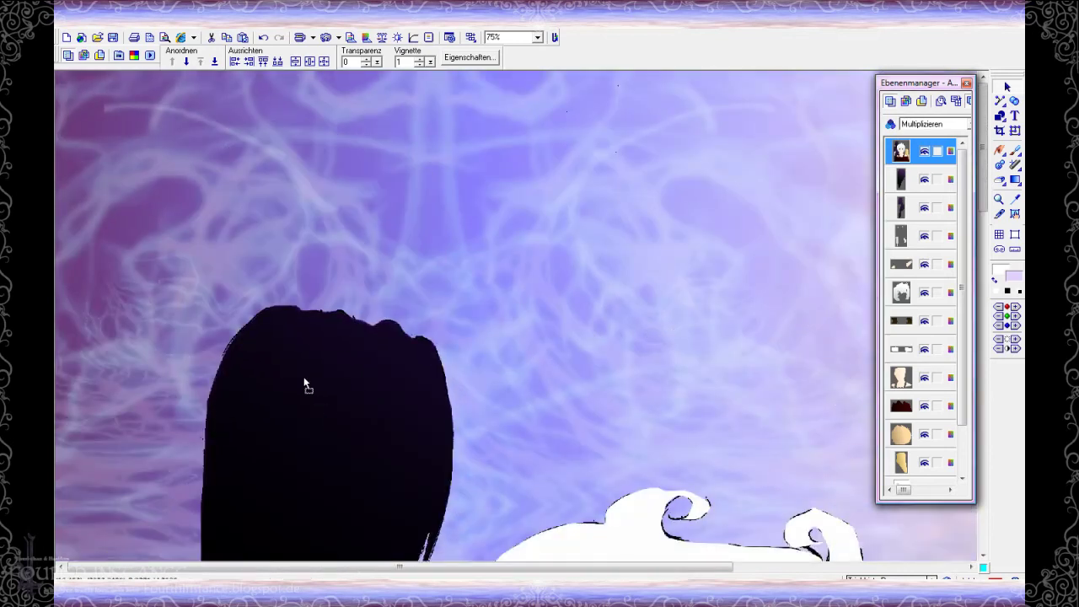
pyautogui.scroll(6, 314, 375)
pyautogui.scroll(-1, 434, 261)
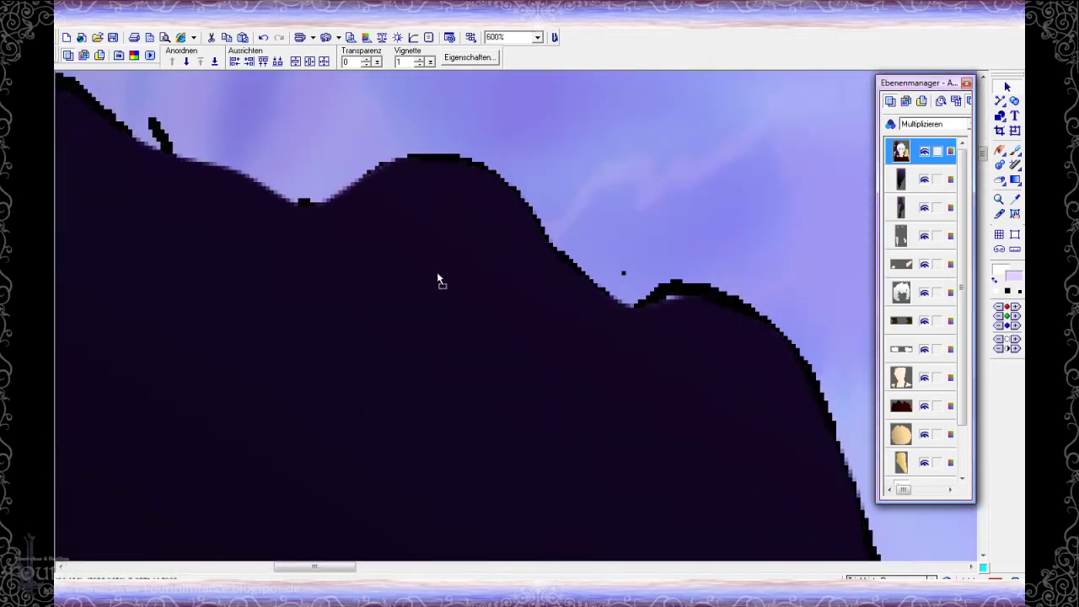
pyautogui.scroll(-9, 547, 351)
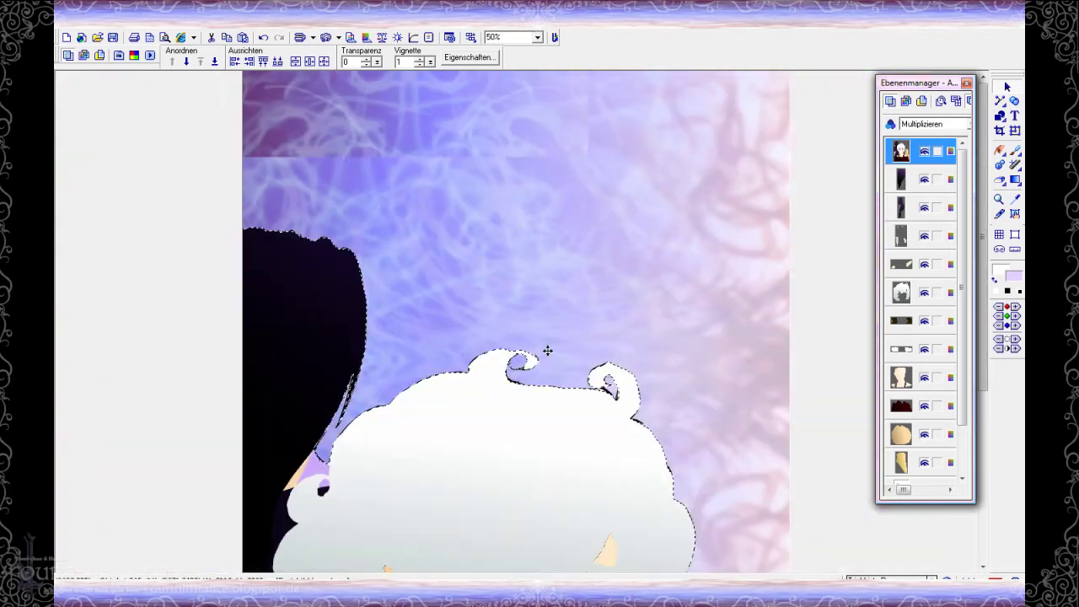
pyautogui.scroll(-1, 547, 351)
pyautogui.click(1000, 181)
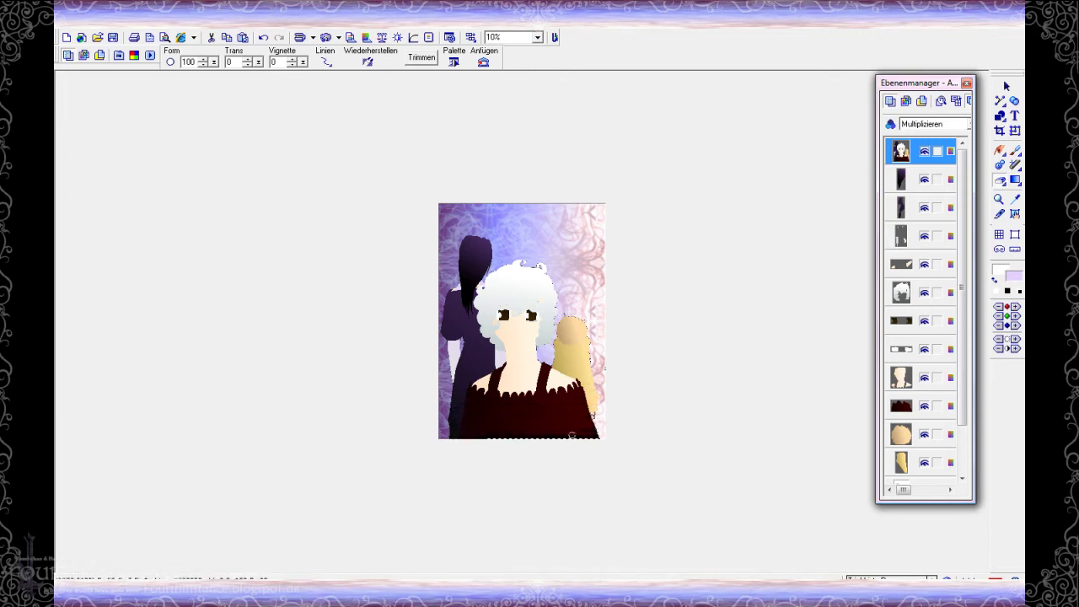
pyautogui.scroll(3, 625, 338)
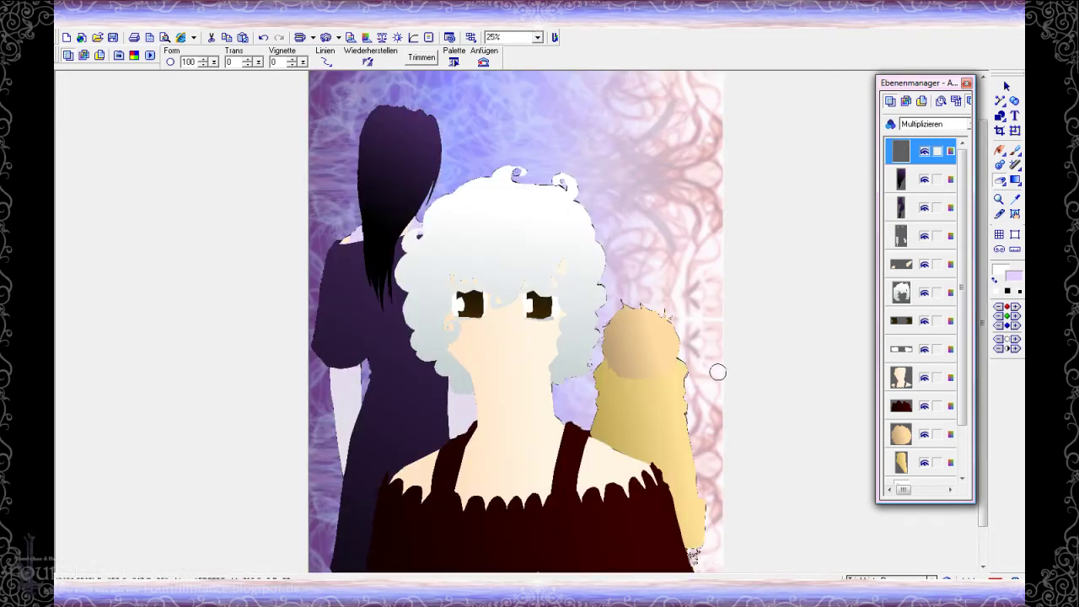
# - Show the line art above the coloured figures and select the merged multiply layer
pyautogui.click(546, 326)
pyautogui.click(925, 180)
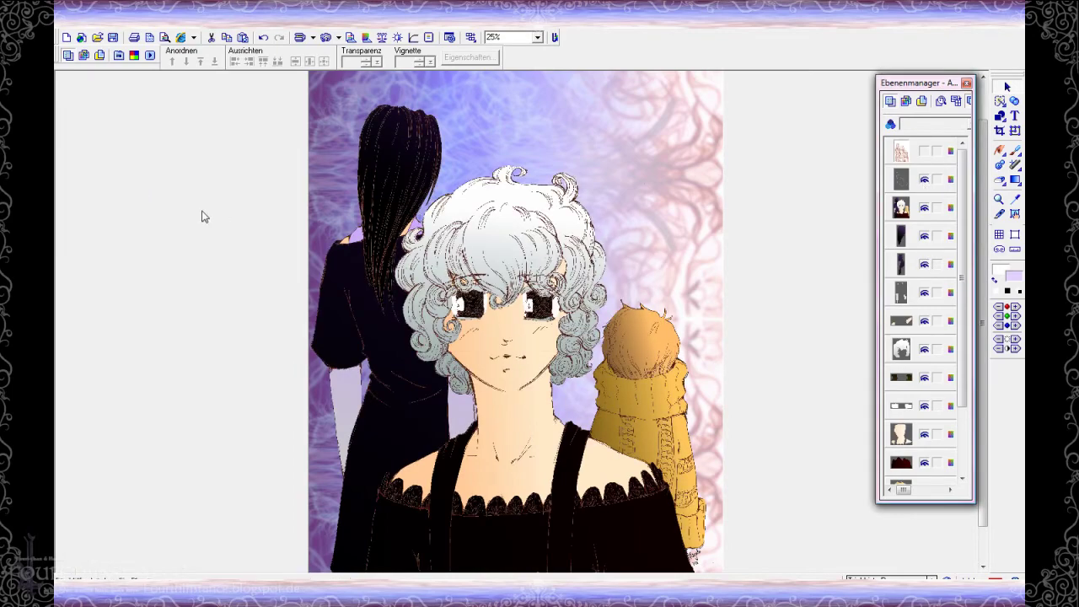
pyautogui.scroll(2, 200, 214)
pyautogui.scroll(2, 199, 210)
pyautogui.scroll(-3, 198, 210)
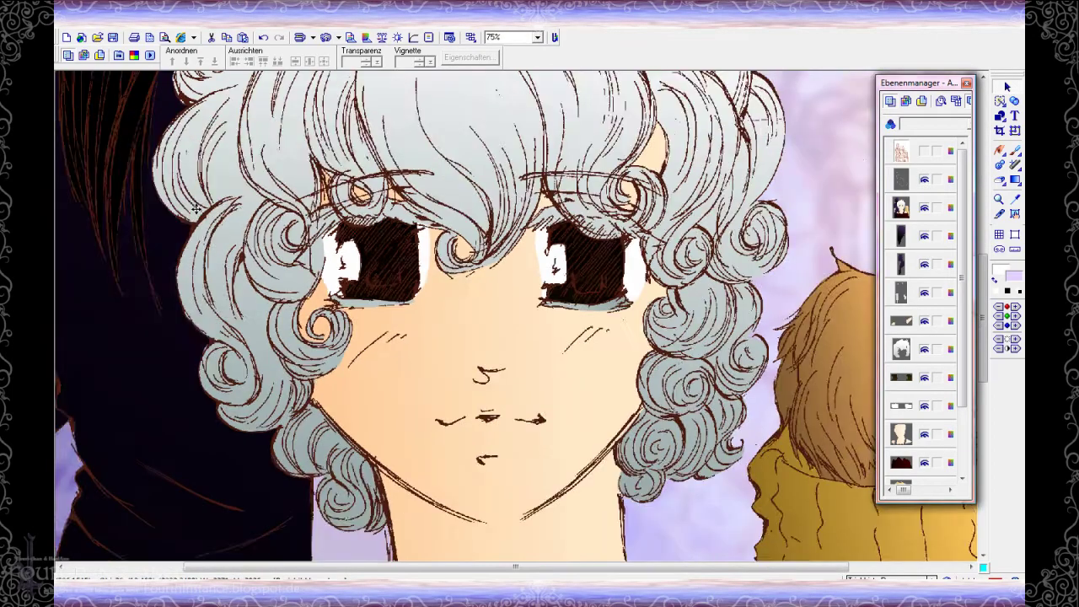
pyautogui.click(902, 209)
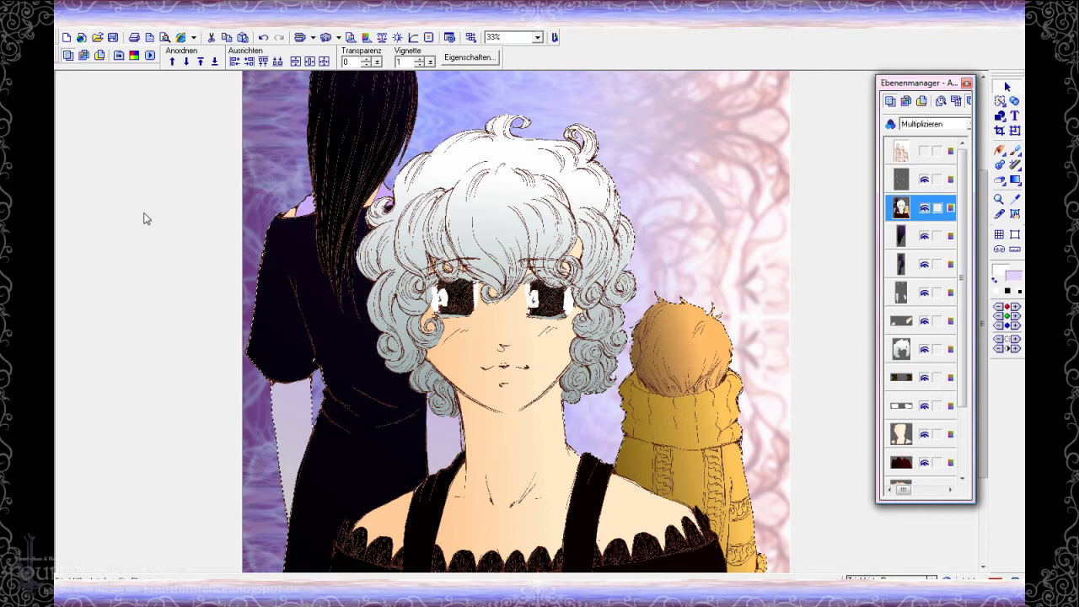
# - Select the individual coloured figure layers above the background and group them
pyautogui.scroll(-3, 144, 217)
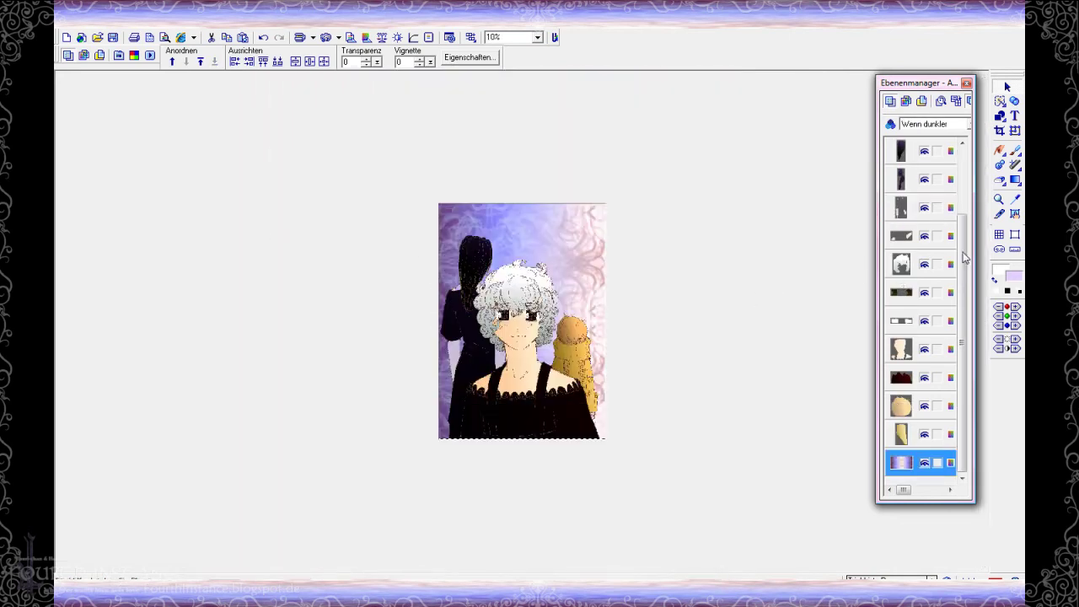
pyautogui.moveTo(960, 319)
pyautogui.mouseDown()
pyautogui.moveTo(966, 253)
pyautogui.moveTo(964, 327)
pyautogui.mouseUp()
pyautogui.click(911, 237)
pyautogui.keyDown('shift'); pyautogui.click(904, 427); pyautogui.keyUp('shift')
pyautogui.rightClick(904, 427)
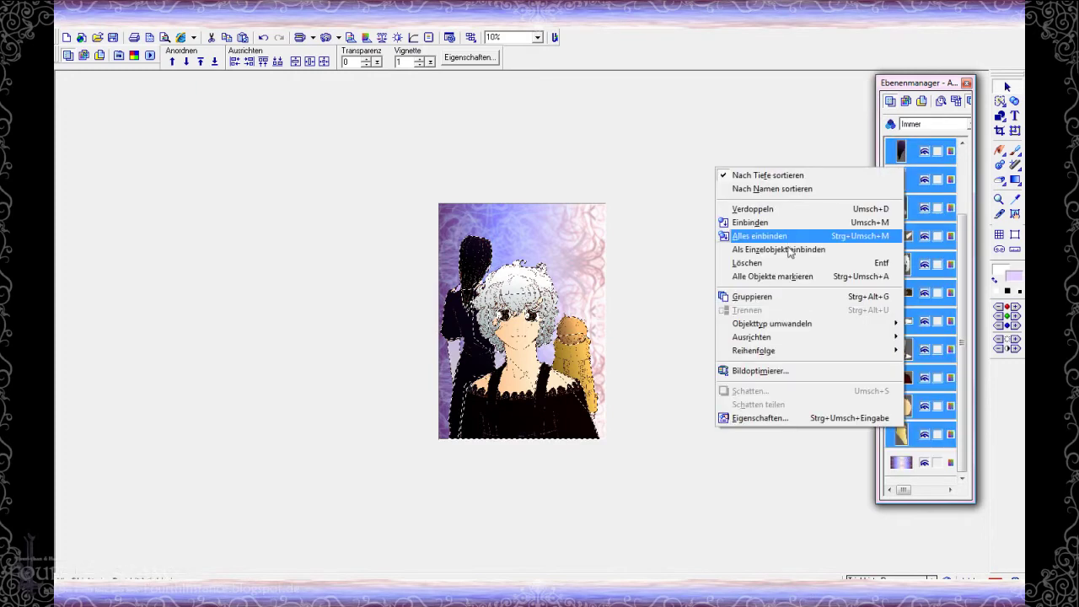
pyautogui.click(785, 297)
pyautogui.click(344, 279)
# - Erase the entire visible content of the merged multiply layer above the grouped colours
pyautogui.click(909, 207)
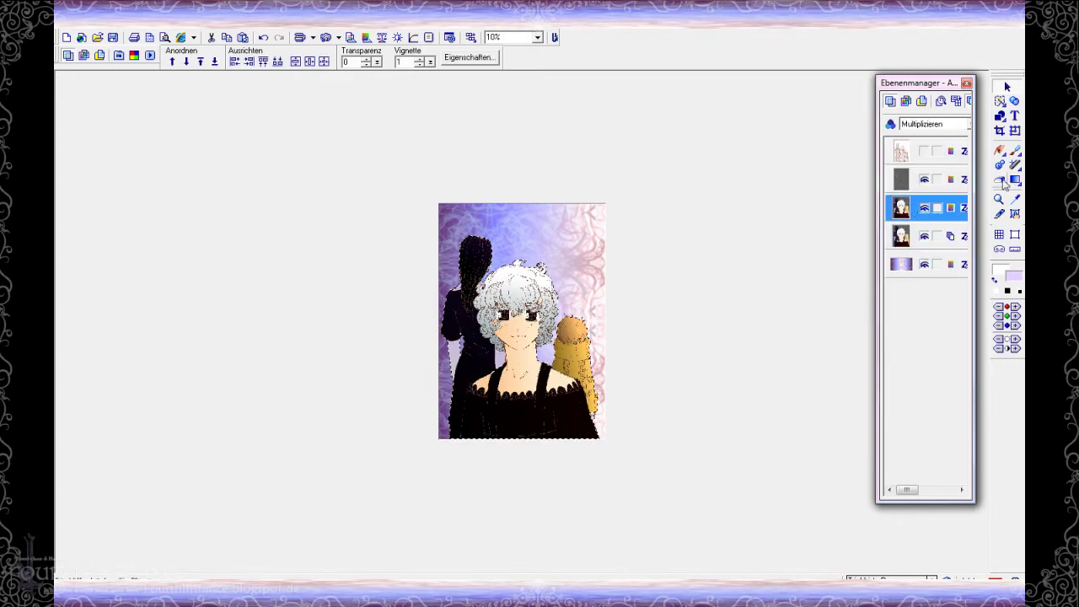
pyautogui.click(1001, 181)
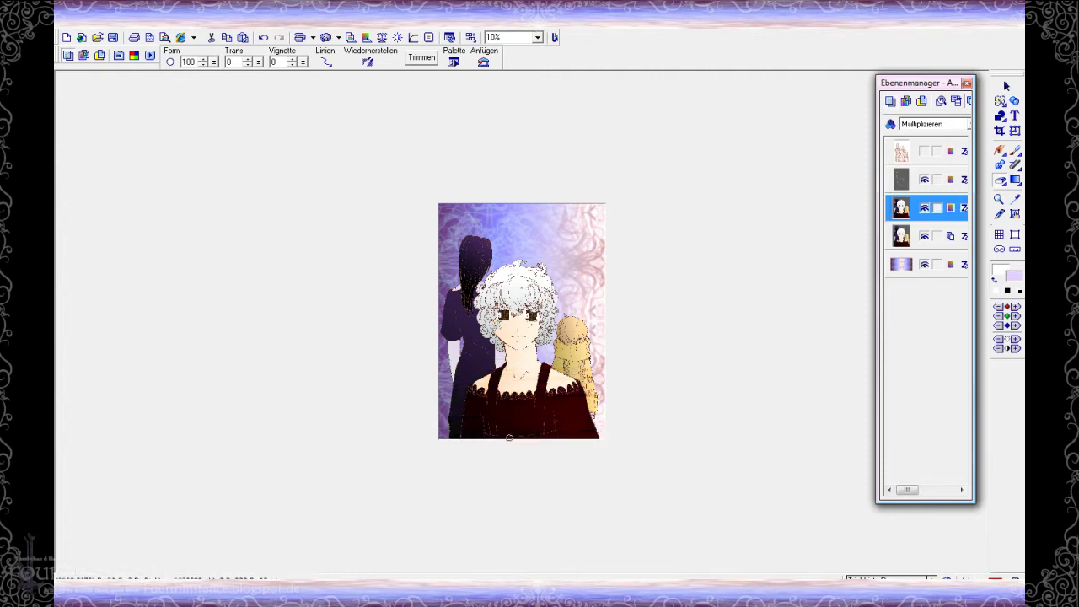
pyautogui.press('+')
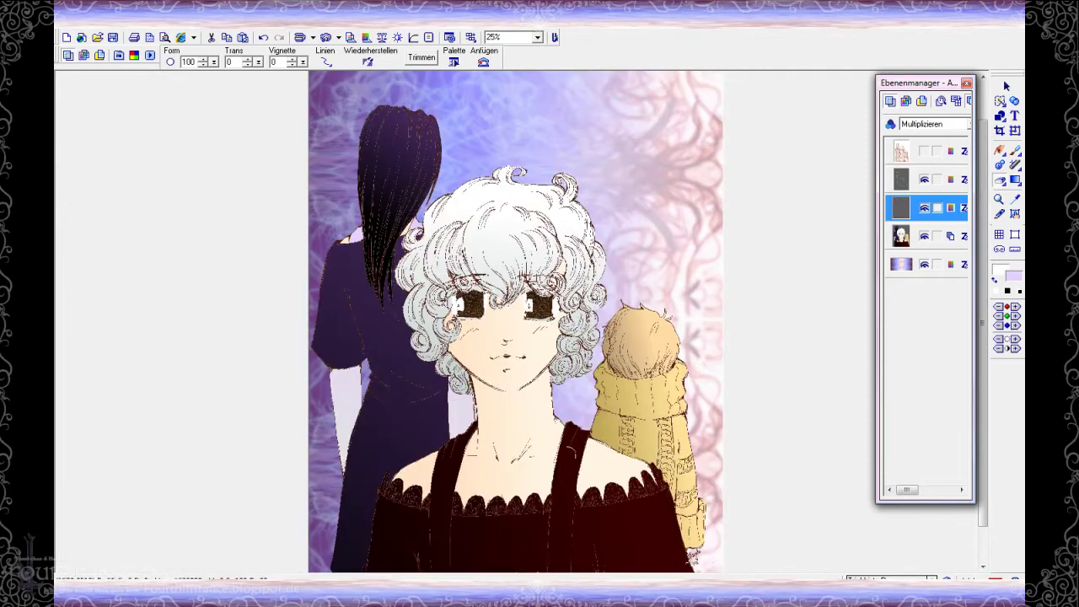
pyautogui.scroll(-1, 486, 562)
pyautogui.scroll(2, 713, 388)
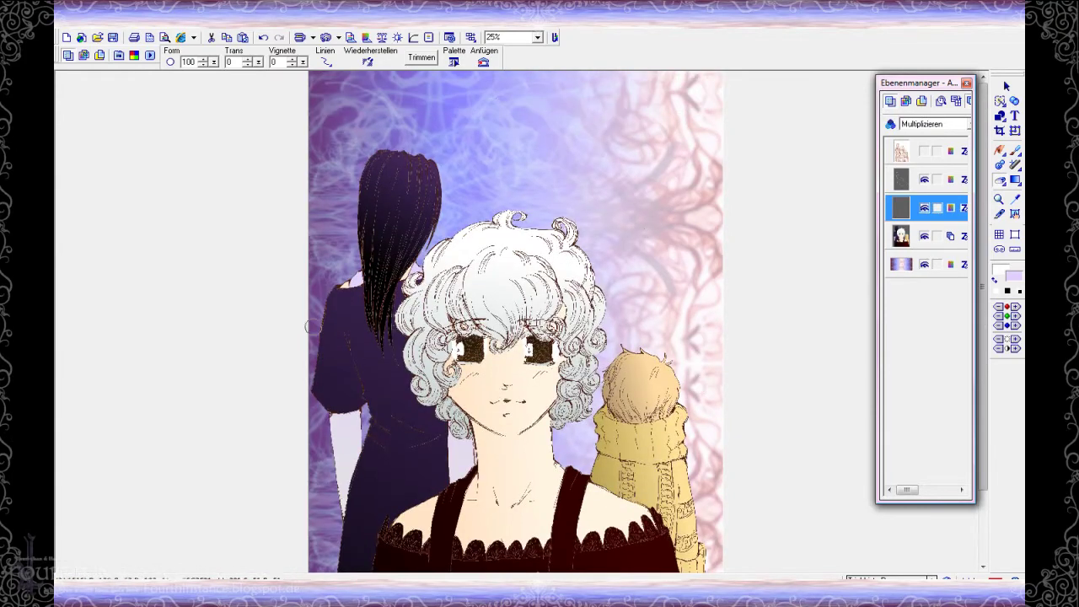
# - Put the eraser in restore mode with a vignette of 100 and a transparency of 66
pyautogui.moveTo(303, 62); pyautogui.dragTo(372, 72)
pyautogui.moveTo(259, 61); pyautogui.dragTo(312, 69)
pyautogui.press('+')
pyautogui.scroll(1, 515, 322)
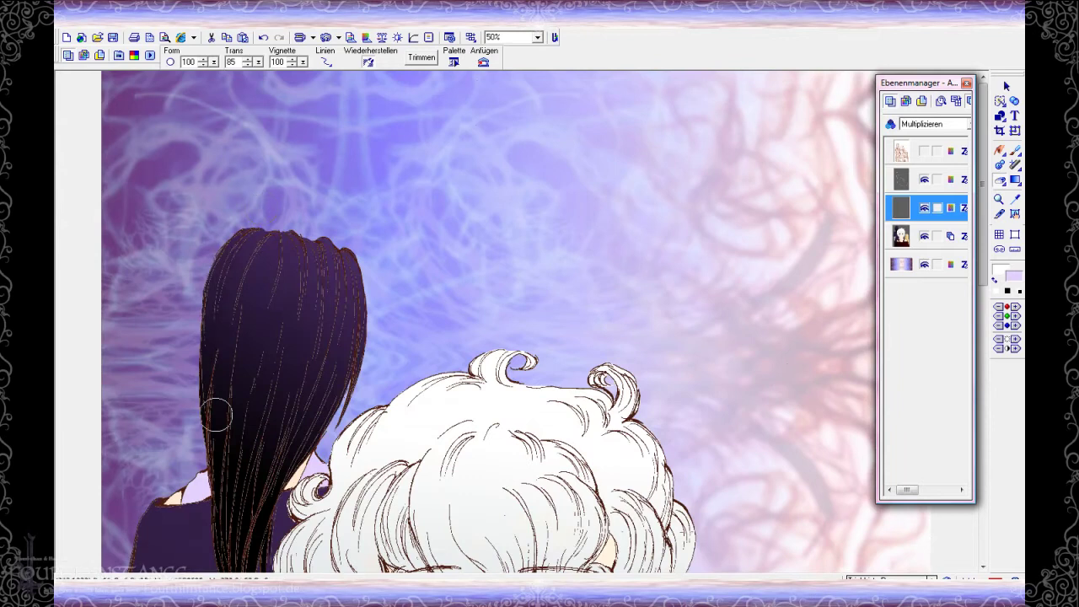
pyautogui.moveTo(258, 62); pyautogui.dragTo(247, 69)
# - Restore shading strands along the long dark hair of the figure seen from behind
pyautogui.moveTo(248, 232)
pyautogui.mouseDown()
pyautogui.moveTo(237, 440)
pyautogui.moveTo(258, 438)
pyautogui.mouseUp()
pyautogui.moveTo(282, 245); pyautogui.dragTo(266, 446)
pyautogui.moveTo(299, 244); pyautogui.dragTo(317, 413)
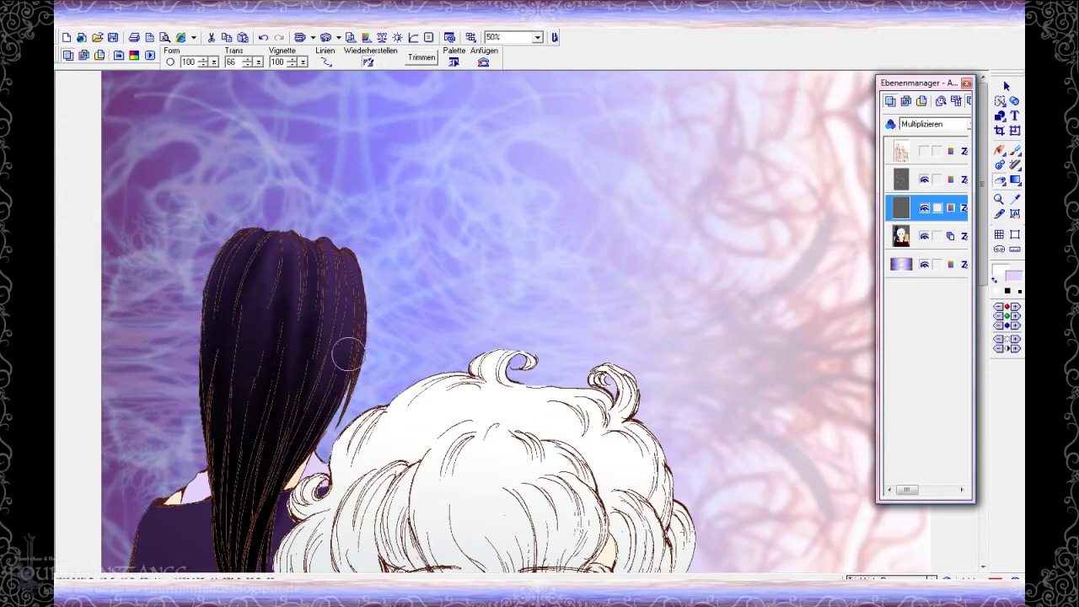
pyautogui.moveTo(334, 253); pyautogui.dragTo(338, 362)
pyautogui.moveTo(353, 253); pyautogui.dragTo(364, 372)
pyautogui.scroll(-1, 356, 356)
pyautogui.scroll(-7, 356, 356)
pyautogui.moveTo(239, 274)
pyautogui.mouseDown()
pyautogui.moveTo(179, 268)
pyautogui.moveTo(207, 312)
pyautogui.moveTo(177, 306)
pyautogui.moveTo(193, 309)
pyautogui.moveTo(201, 248)
pyautogui.mouseUp()
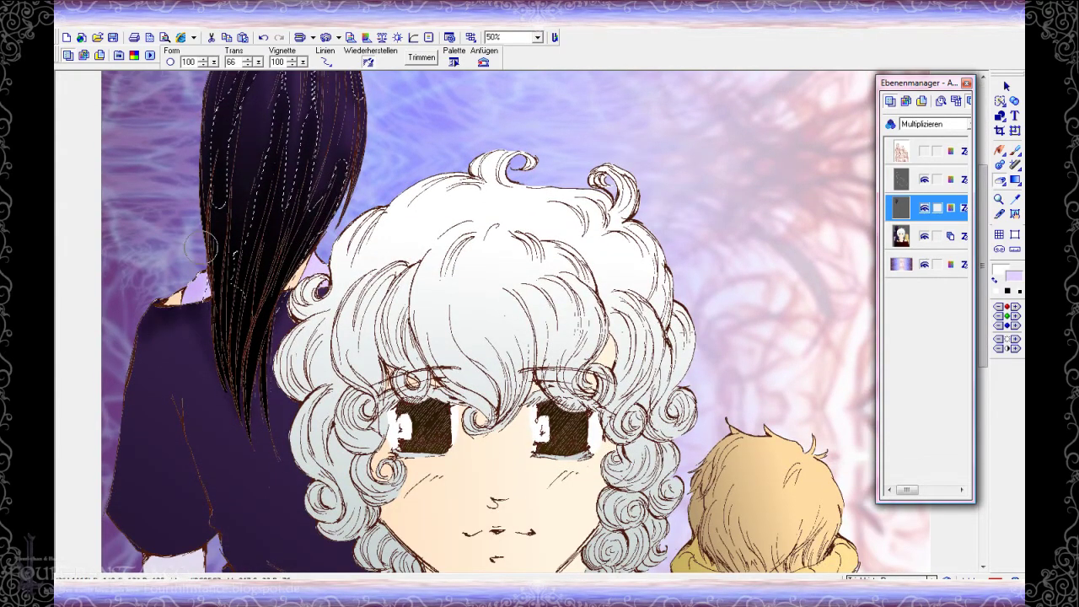
# - Restore shading on the sleeve, folds and skirt of the dark purple dress, with the eraser transparency set to 87
pyautogui.scroll(-6, 139, 430)
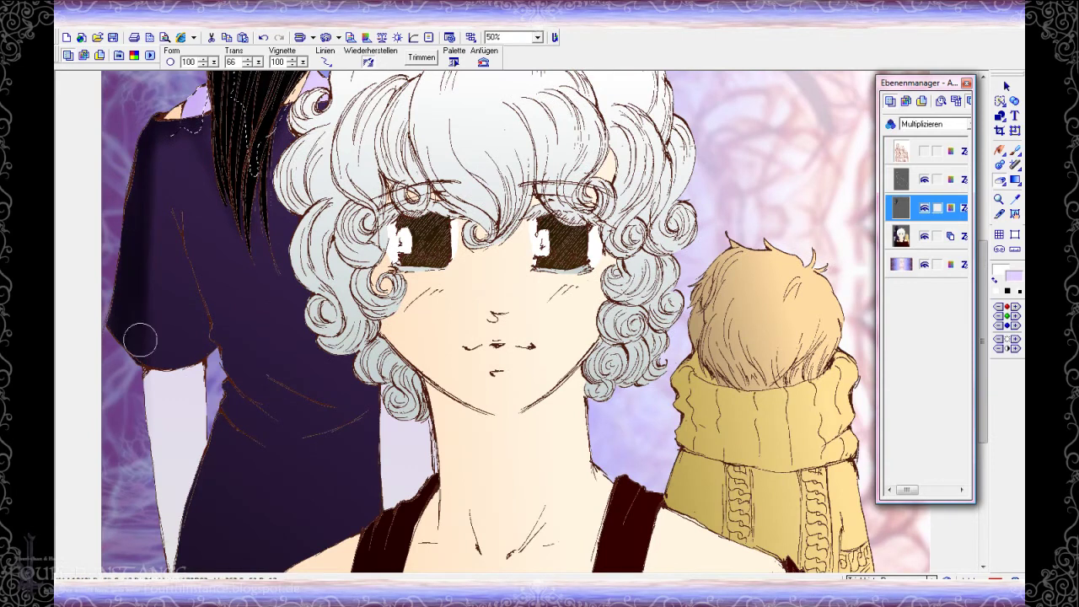
pyautogui.moveTo(259, 62)
pyautogui.mouseDown()
pyautogui.moveTo(245, 71)
pyautogui.moveTo(275, 70)
pyautogui.mouseUp()
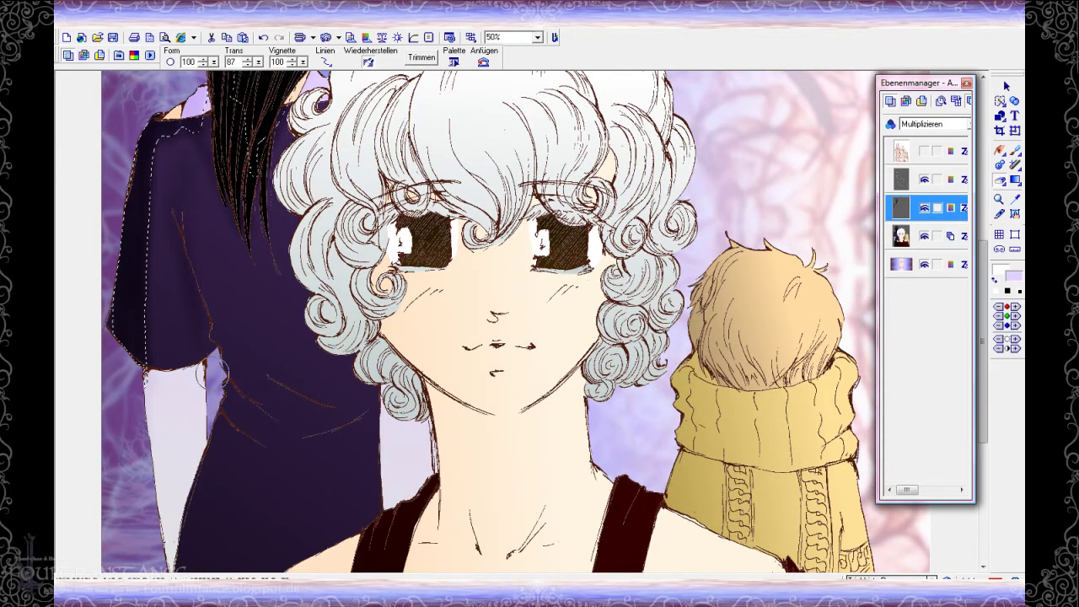
pyautogui.moveTo(162, 342); pyautogui.dragTo(157, 385)
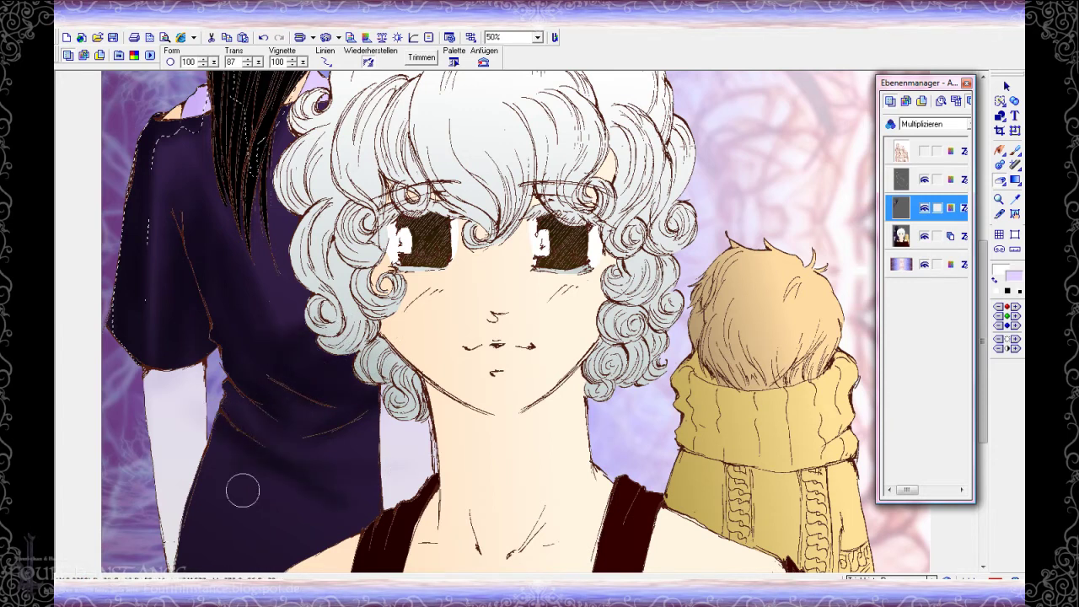
pyautogui.scroll(-5, 486, 322)
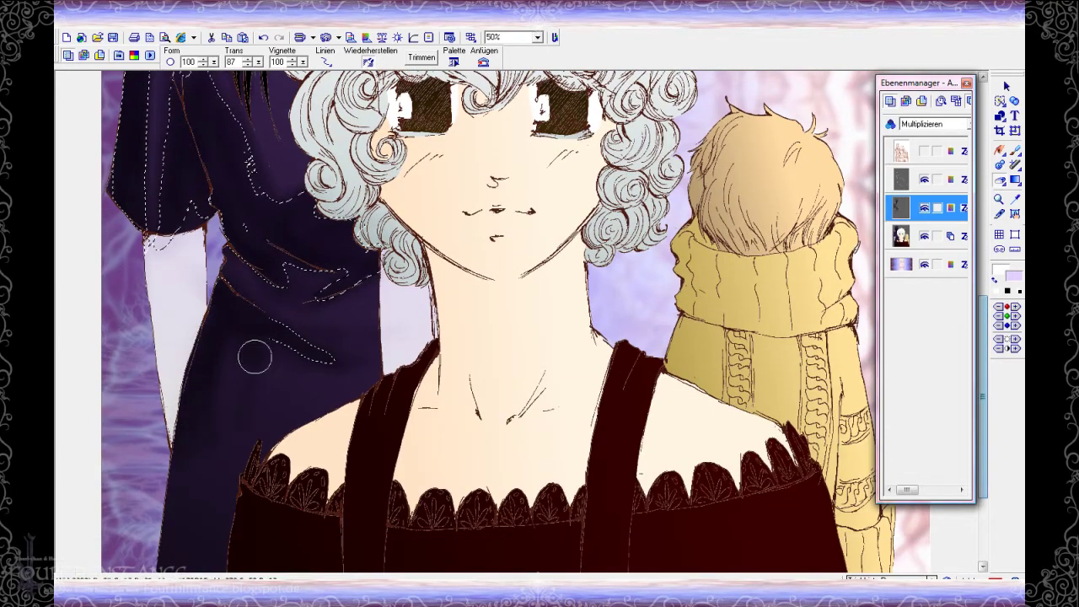
pyautogui.moveTo(223, 433); pyautogui.dragTo(243, 479)
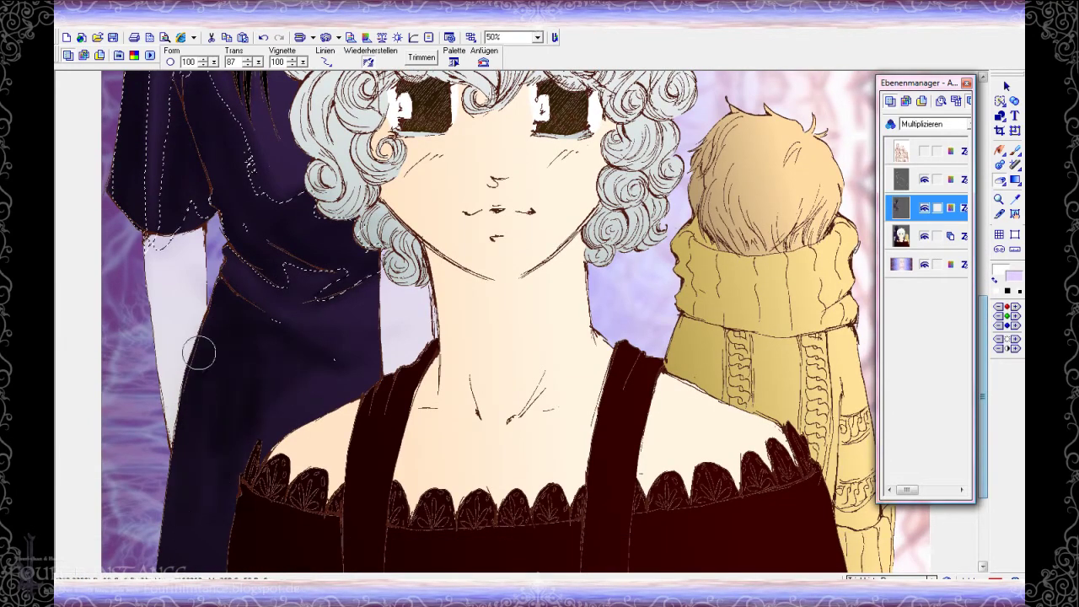
pyautogui.scroll(-3, 199, 535)
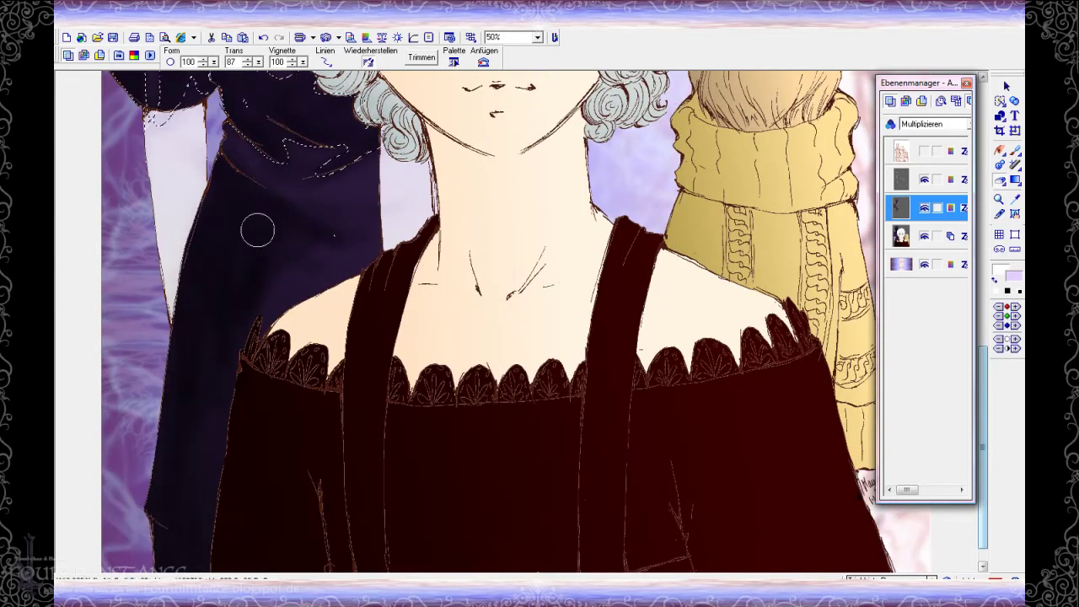
# - Restore shading along the bare arms of the dark-haired figure with a transparency of 0
pyautogui.scroll(5, 162, 518)
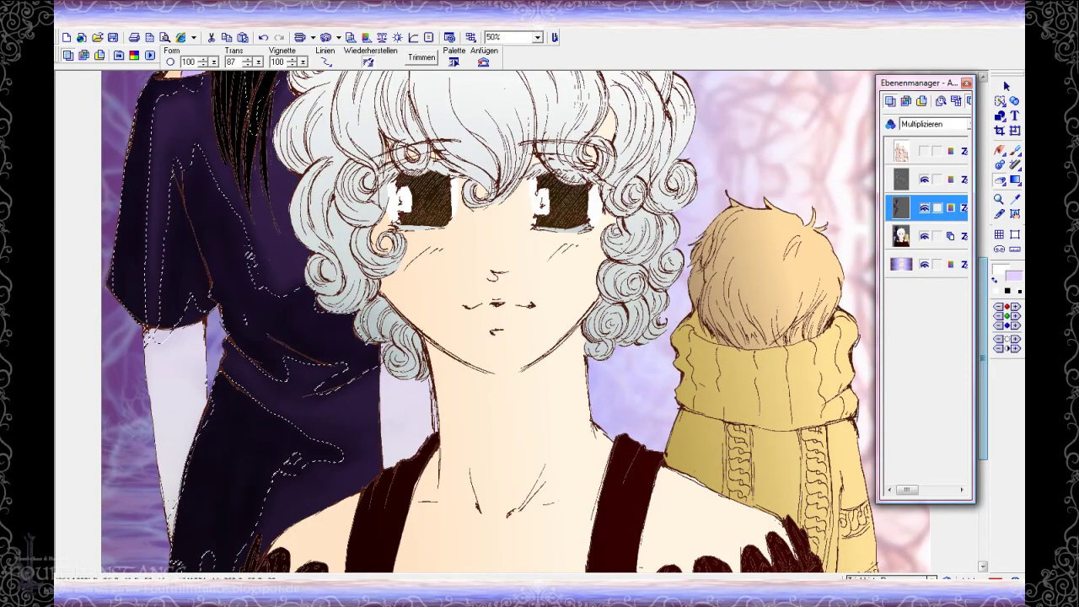
pyautogui.moveTo(130, 345)
pyautogui.mouseDown()
pyautogui.moveTo(190, 333)
pyautogui.moveTo(152, 375)
pyautogui.moveTo(158, 488)
pyautogui.mouseUp()
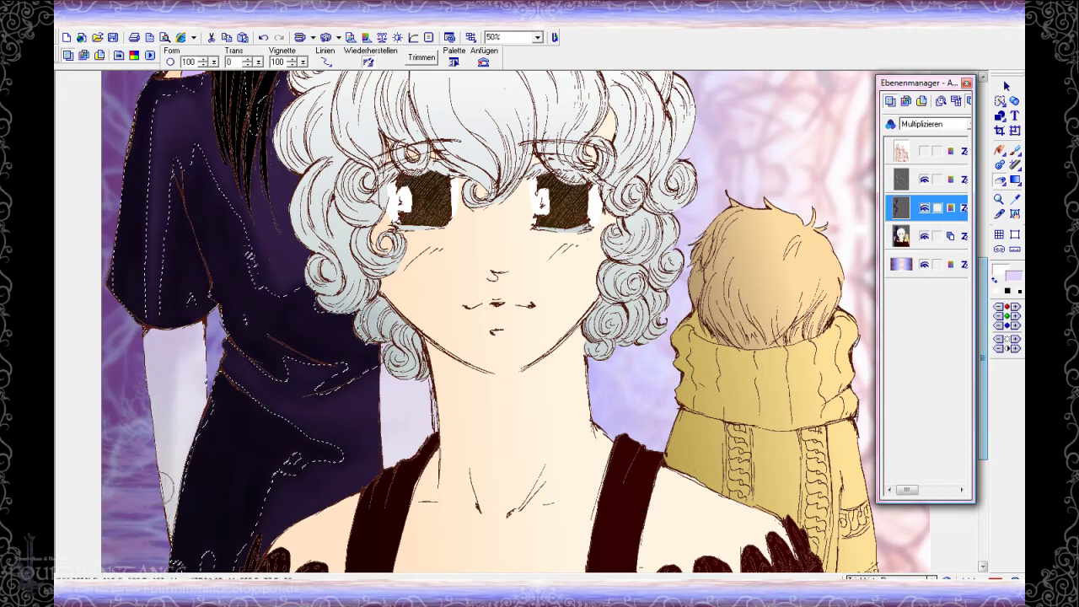
pyautogui.moveTo(385, 400)
pyautogui.mouseDown()
pyautogui.moveTo(392, 461)
pyautogui.moveTo(378, 486)
pyautogui.mouseUp()
# - Restore shading on the central figure's curly hair, cheeks, jaw and nose
pyautogui.moveTo(982, 376); pyautogui.dragTo(982, 317)
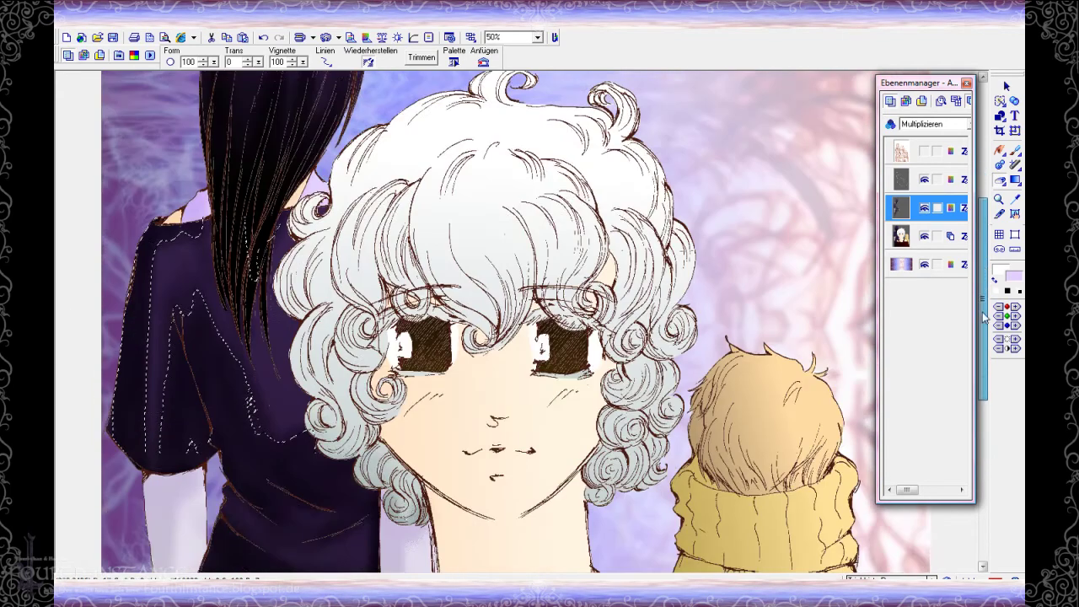
pyautogui.moveTo(563, 285)
pyautogui.mouseDown()
pyautogui.moveTo(567, 327)
pyautogui.moveTo(626, 266)
pyautogui.moveTo(622, 388)
pyautogui.moveTo(596, 337)
pyautogui.moveTo(599, 297)
pyautogui.mouseUp()
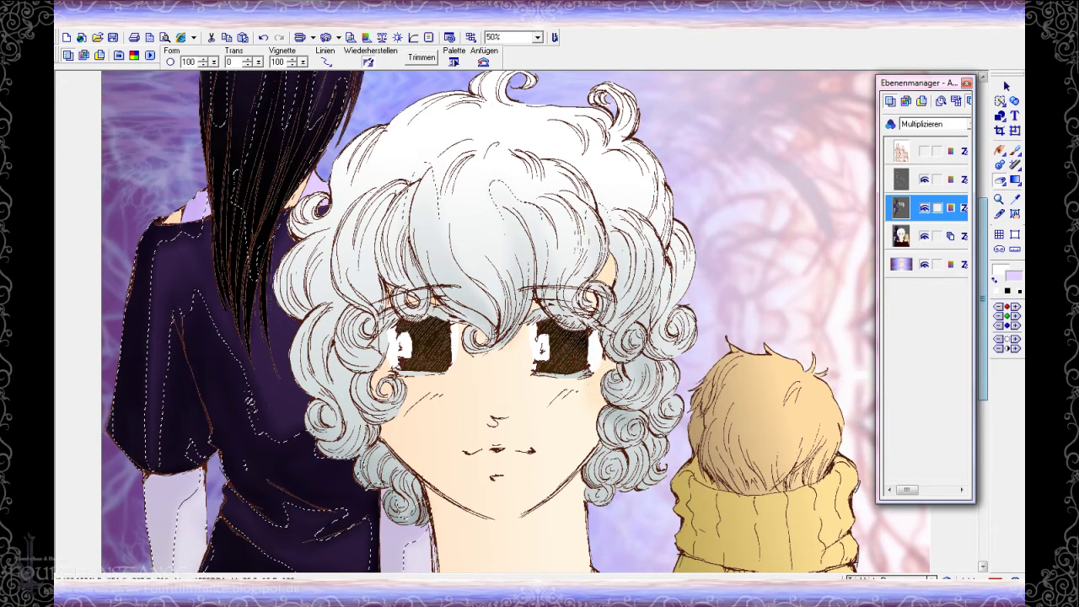
pyautogui.moveTo(346, 231)
pyautogui.mouseDown()
pyautogui.moveTo(391, 323)
pyautogui.moveTo(375, 404)
pyautogui.moveTo(447, 497)
pyautogui.moveTo(474, 508)
pyautogui.mouseUp()
pyautogui.moveTo(584, 460)
pyautogui.mouseDown()
pyautogui.moveTo(606, 413)
pyautogui.moveTo(522, 490)
pyautogui.mouseUp()
pyautogui.moveTo(464, 414); pyautogui.dragTo(507, 414)
# - Restore shading around the central figure's lips and chin at brush size 40, and on the neck below the jaw at size 77
pyautogui.scroll(-3, 504, 413)
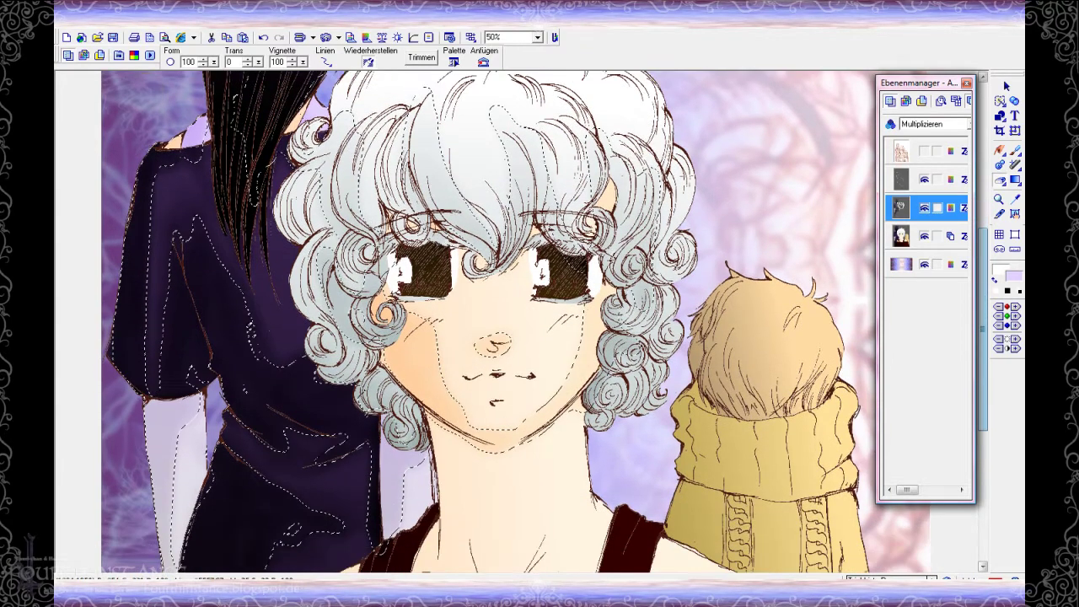
pyautogui.moveTo(215, 63); pyautogui.dragTo(174, 73)
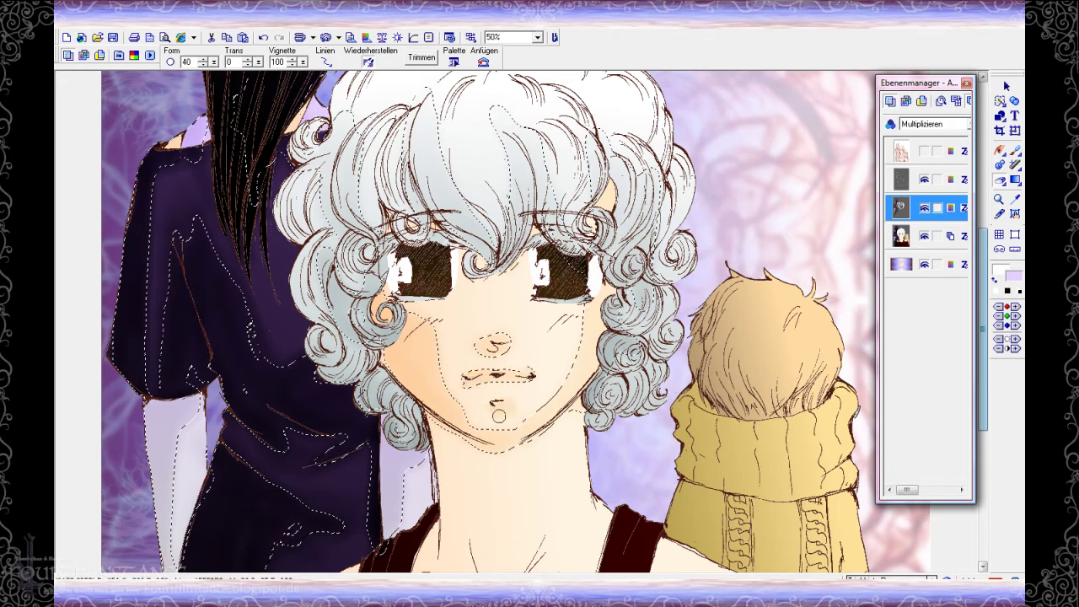
pyautogui.moveTo(214, 63)
pyautogui.mouseDown()
pyautogui.moveTo(213, 74)
pyautogui.moveTo(242, 75)
pyautogui.mouseUp()
pyautogui.moveTo(434, 422); pyautogui.dragTo(501, 456)
pyautogui.hotkey('ctrl', 'z')
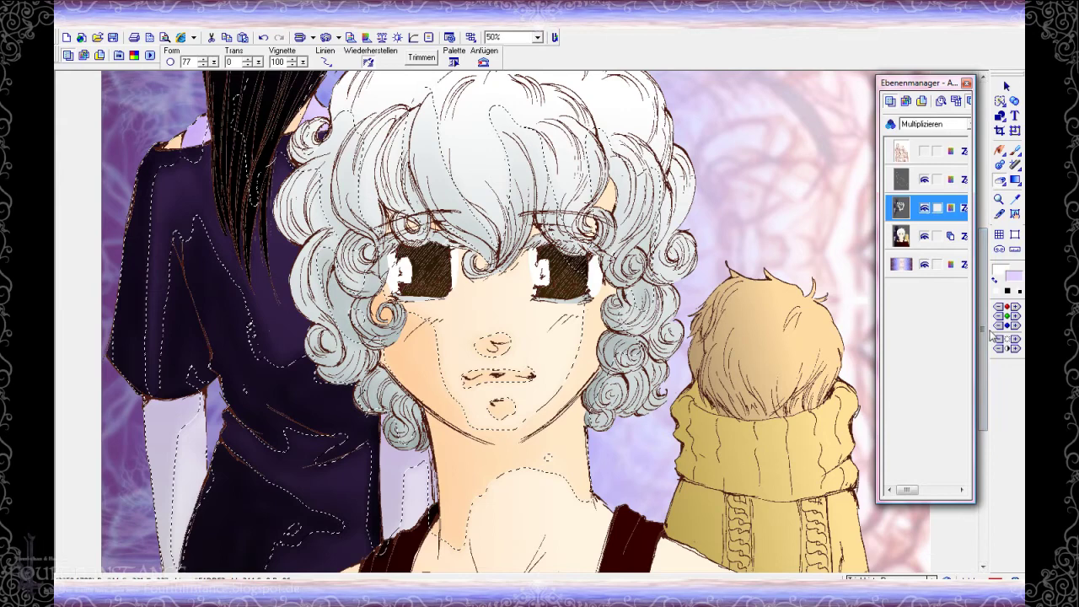
# - Restore shading on the central figure's lower neck, collarbones and shoulders, enlarging the brush to 100
pyautogui.moveTo(982, 328); pyautogui.dragTo(983, 376)
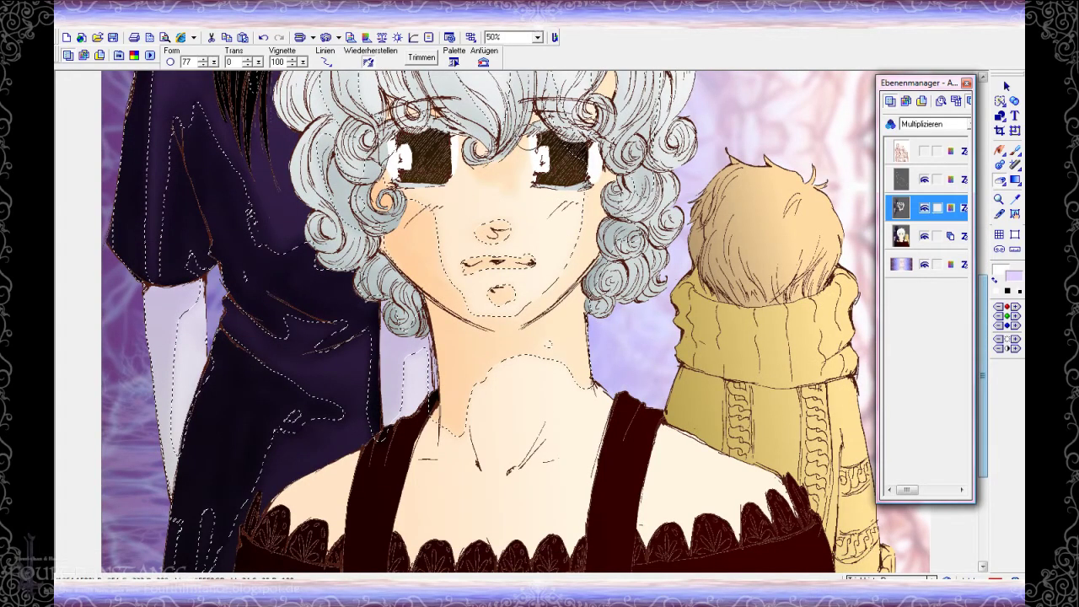
pyautogui.scroll(-5, 217, 73)
pyautogui.moveTo(413, 231)
pyautogui.mouseDown()
pyautogui.moveTo(470, 217)
pyautogui.moveTo(471, 196)
pyautogui.moveTo(540, 257)
pyautogui.moveTo(611, 228)
pyautogui.moveTo(608, 203)
pyautogui.mouseUp()
pyautogui.moveTo(571, 335)
pyautogui.mouseDown()
pyautogui.moveTo(564, 284)
pyautogui.moveTo(501, 346)
pyautogui.moveTo(449, 276)
pyautogui.moveTo(430, 220)
pyautogui.moveTo(406, 331)
pyautogui.moveTo(444, 330)
pyautogui.moveTo(407, 316)
pyautogui.mouseUp()
pyautogui.moveTo(362, 268)
pyautogui.mouseDown()
pyautogui.moveTo(295, 309)
pyautogui.moveTo(308, 313)
pyautogui.mouseUp()
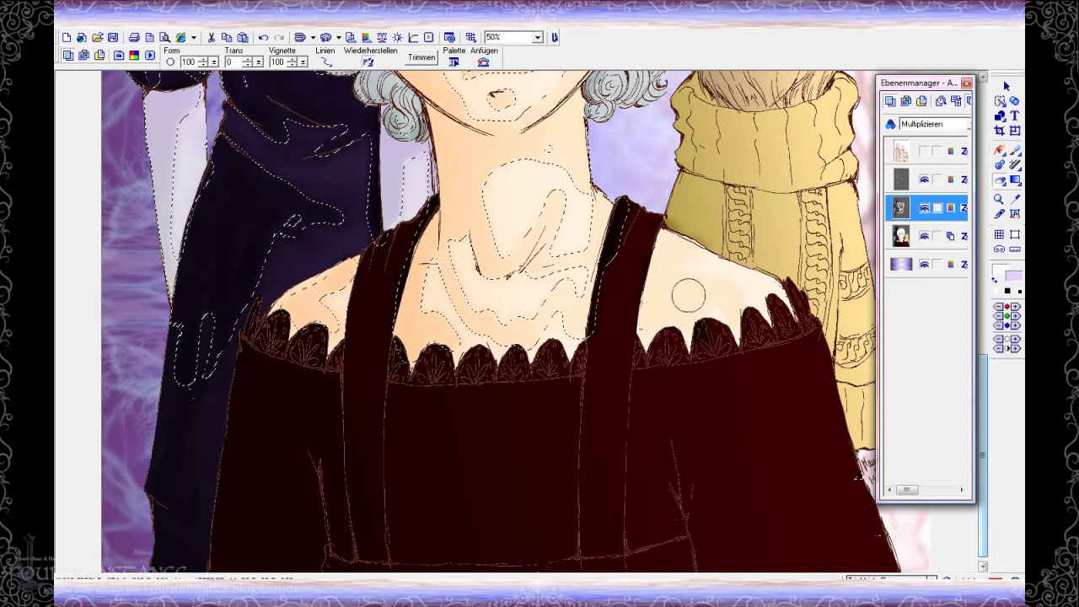
# - Restore shading on the dark red dress's straps, lace, bodice and sleeves, using transparencies of 83, 61 and 79
pyautogui.moveTo(259, 63); pyautogui.dragTo(310, 67)
pyautogui.moveTo(983, 417); pyautogui.dragTo(971, 467)
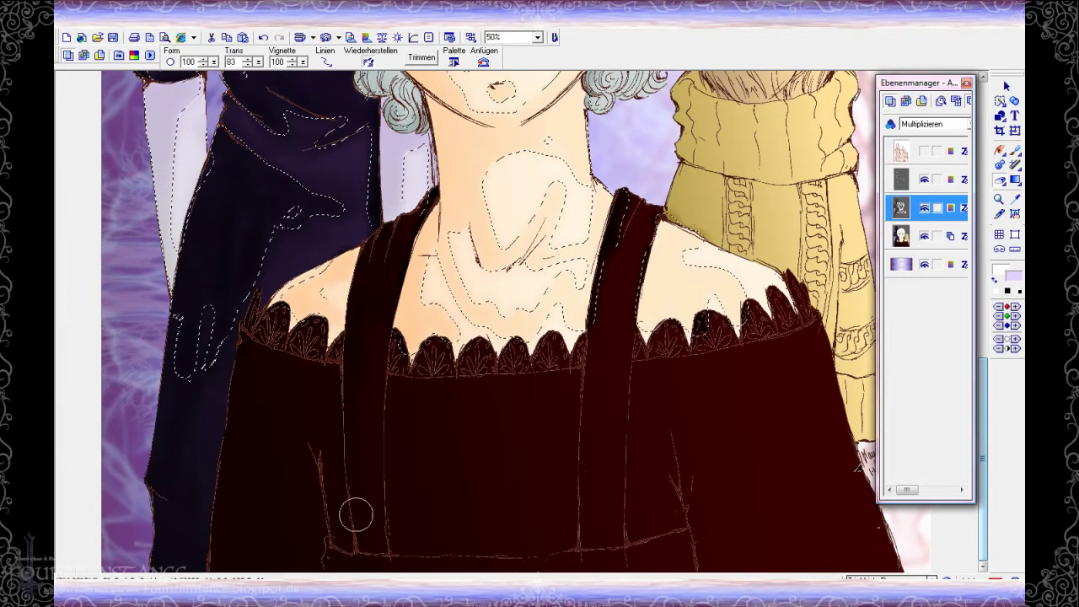
pyautogui.moveTo(258, 62); pyautogui.dragTo(245, 69)
pyautogui.moveTo(505, 386); pyautogui.dragTo(365, 388)
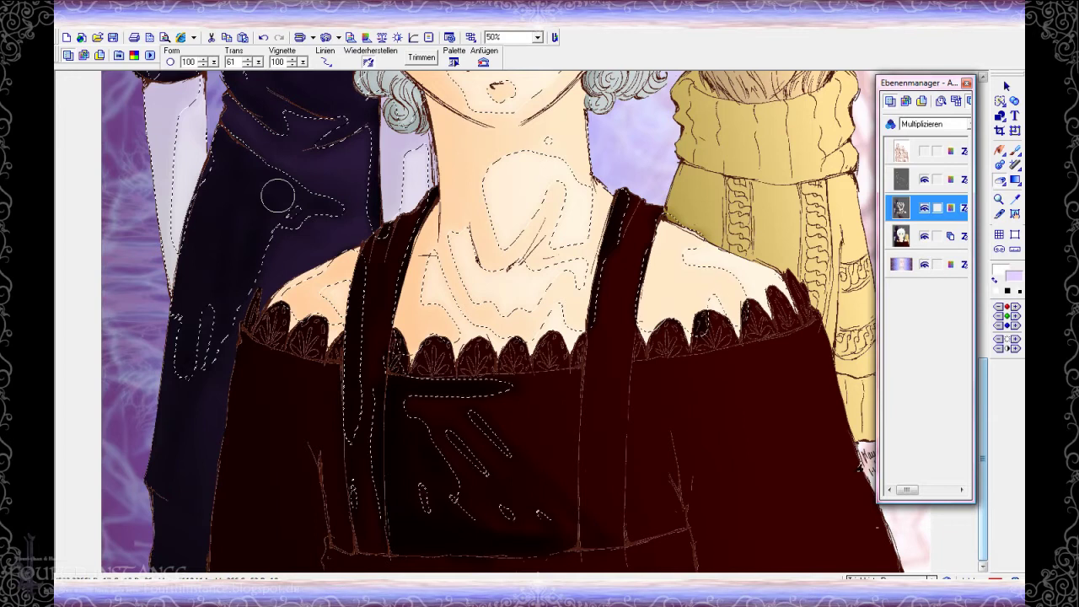
pyautogui.moveTo(258, 64); pyautogui.dragTo(278, 72)
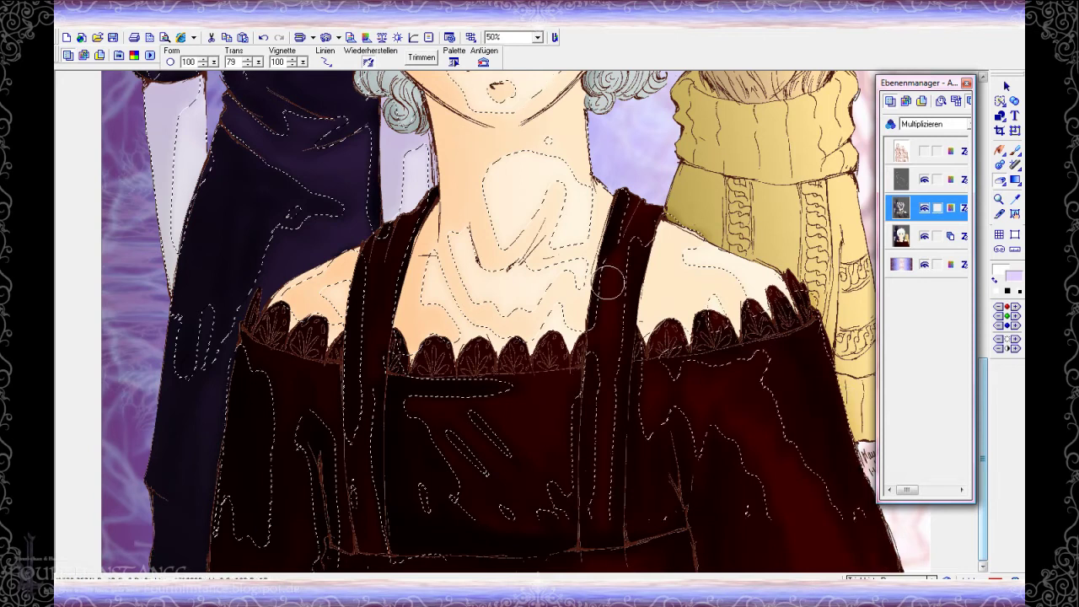
# - Restore shading on the blond figure's hair, yellow scarf and coat
pyautogui.scroll(5, 611, 281)
pyautogui.moveTo(701, 276)
pyautogui.mouseDown()
pyautogui.moveTo(780, 349)
pyautogui.moveTo(811, 296)
pyautogui.moveTo(767, 340)
pyautogui.moveTo(729, 351)
pyautogui.mouseUp()
pyautogui.moveTo(825, 361)
pyautogui.mouseDown()
pyautogui.moveTo(809, 329)
pyautogui.moveTo(738, 284)
pyautogui.moveTo(678, 355)
pyautogui.moveTo(648, 360)
pyautogui.moveTo(725, 418)
pyautogui.moveTo(830, 413)
pyautogui.moveTo(834, 467)
pyautogui.moveTo(671, 478)
pyautogui.moveTo(705, 467)
pyautogui.moveTo(765, 493)
pyautogui.moveTo(687, 424)
pyautogui.mouseUp()
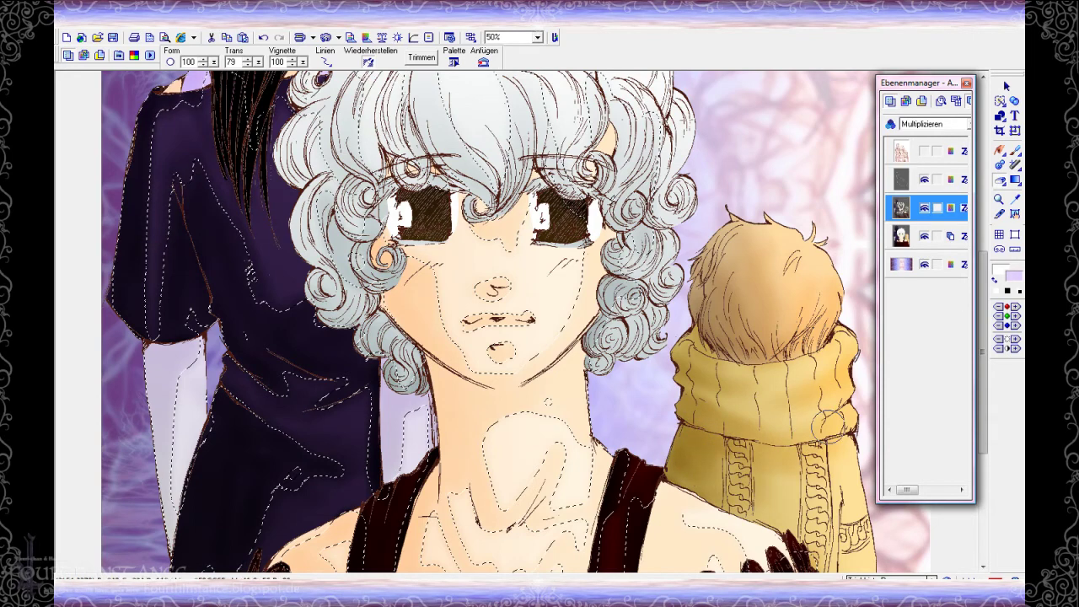
pyautogui.moveTo(984, 341); pyautogui.dragTo(986, 419)
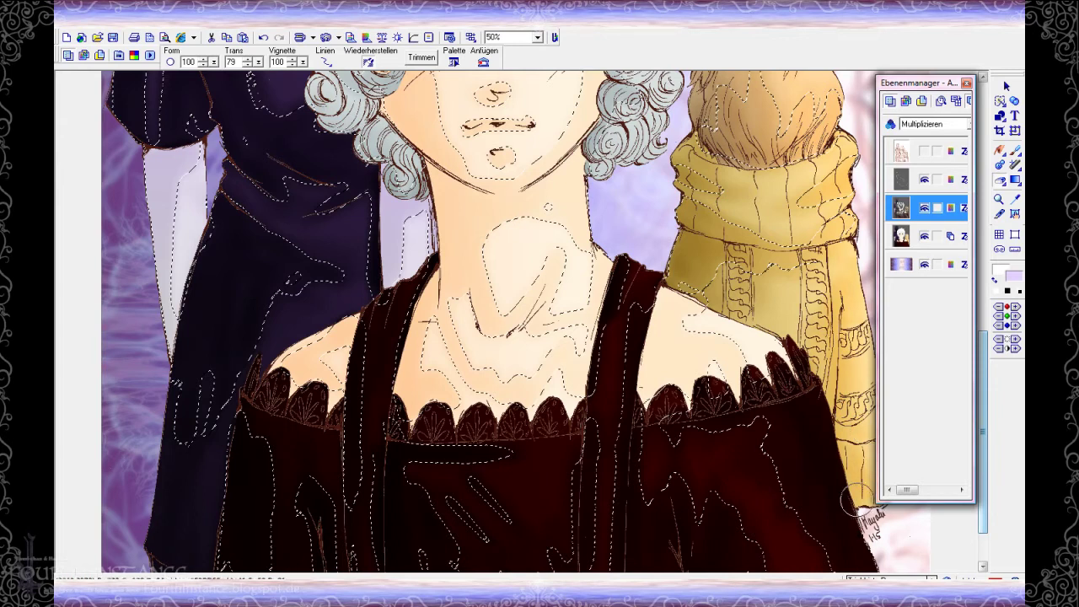
# - Switch to the selection tool, select the background layer instead of the shading layer, and show the line art layer
pyautogui.click(1007, 87)
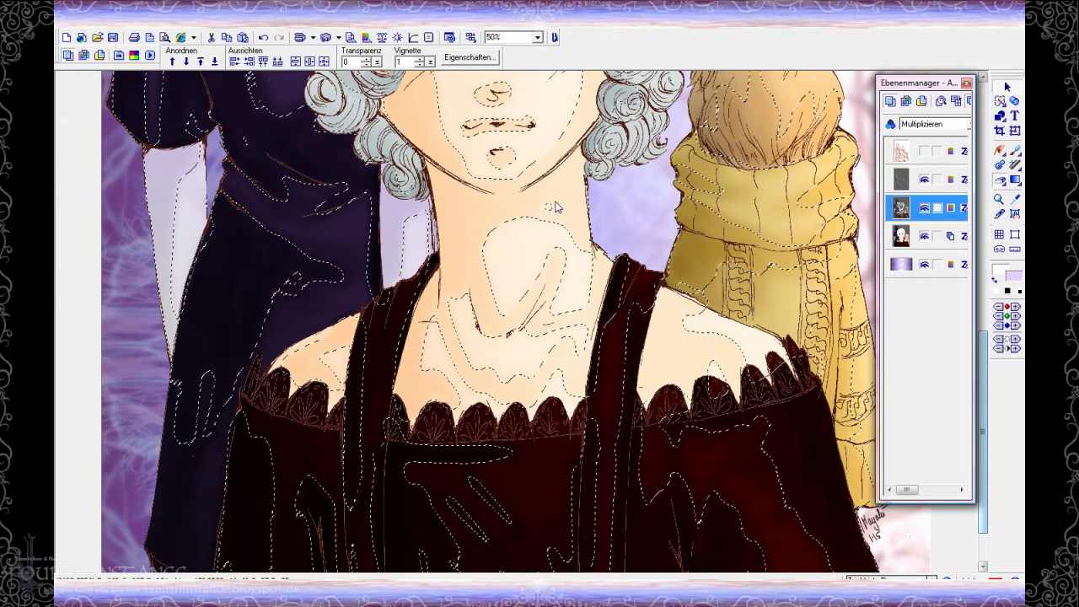
pyautogui.click(624, 212)
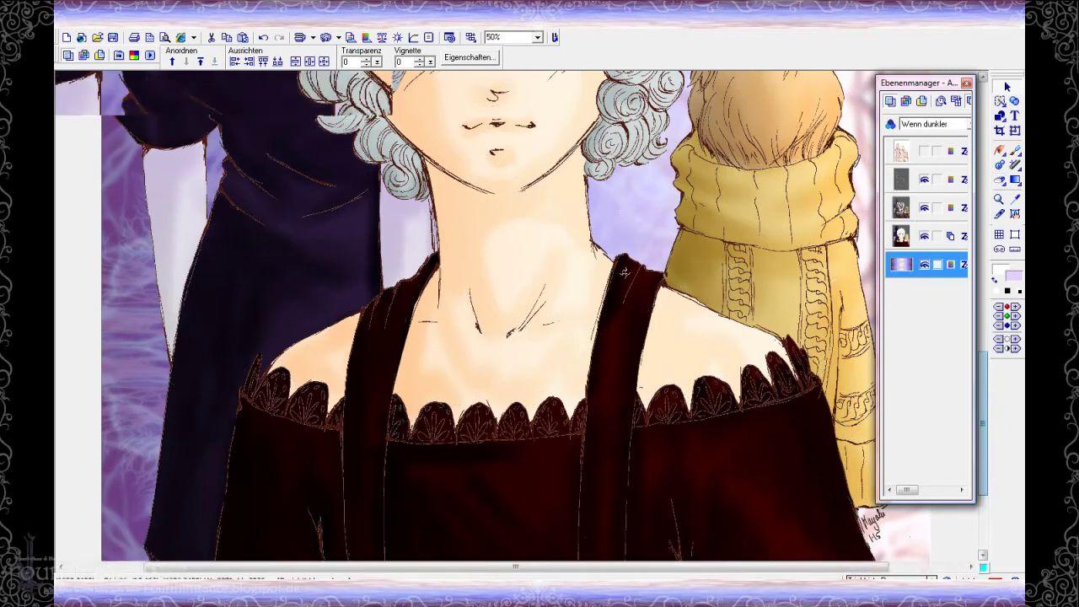
pyautogui.scroll(3, 625, 271)
pyautogui.scroll(-2, 624, 272)
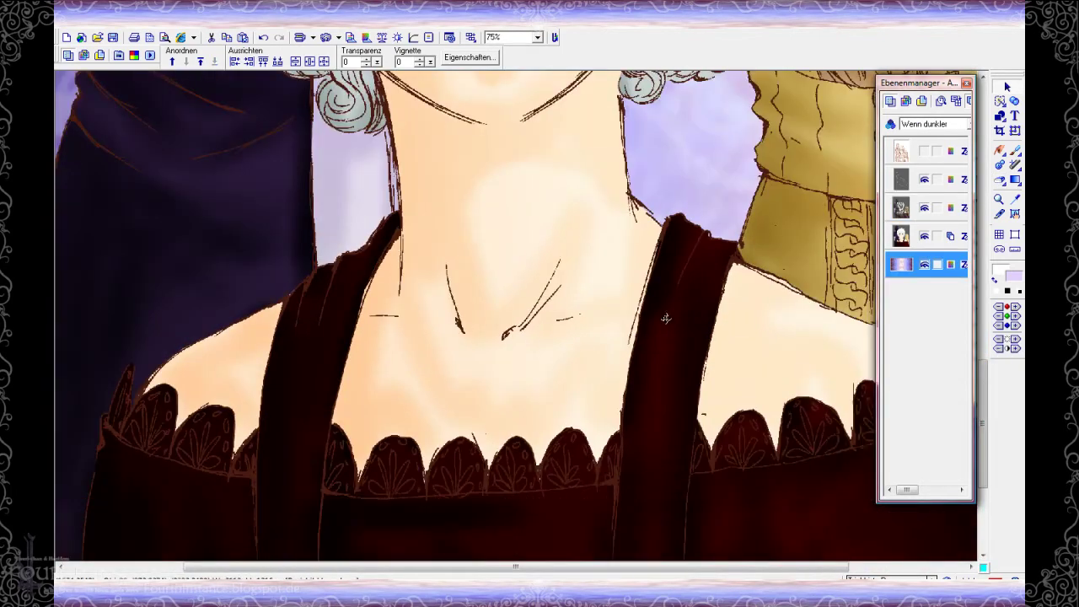
pyautogui.scroll(2, 666, 319)
pyautogui.moveTo(985, 418); pyautogui.dragTo(983, 459)
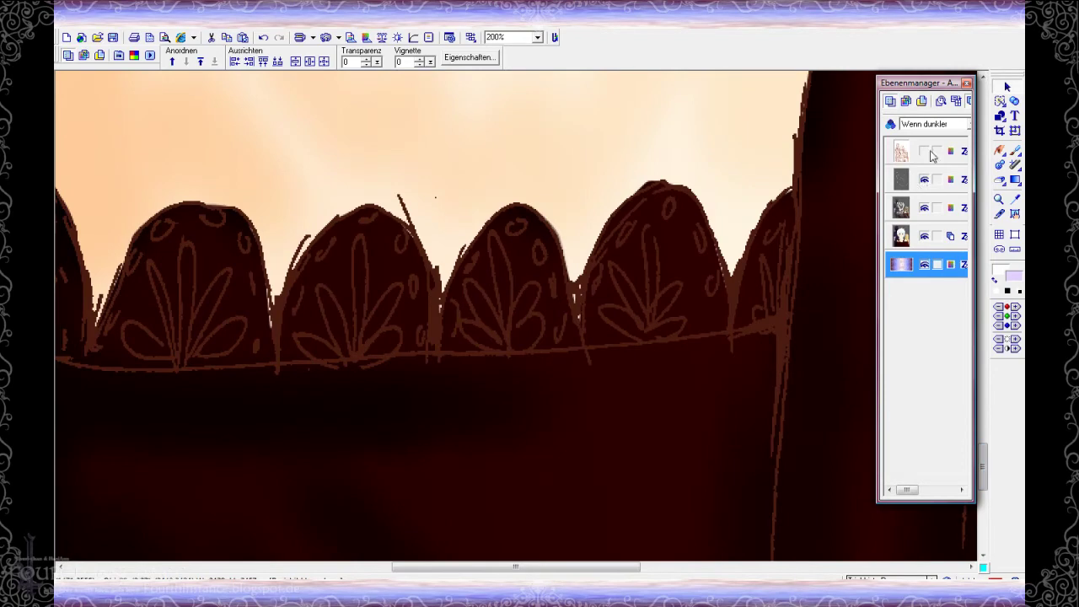
pyautogui.click(931, 156)
pyautogui.scroll(-5, 725, 204)
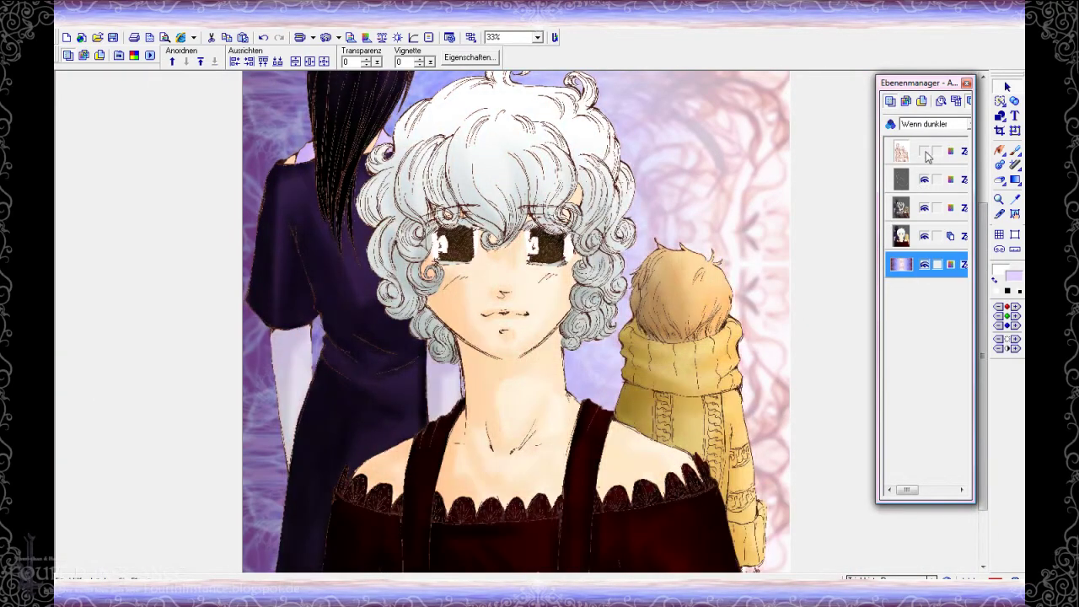
pyautogui.scroll(3, 831, 279)
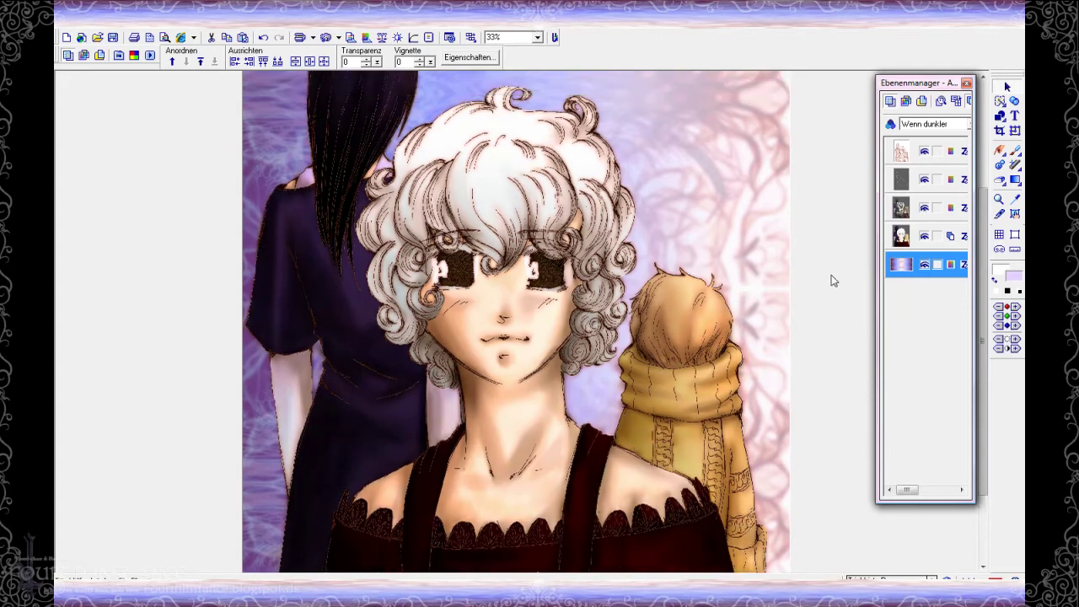
pyautogui.scroll(1, 795, 347)
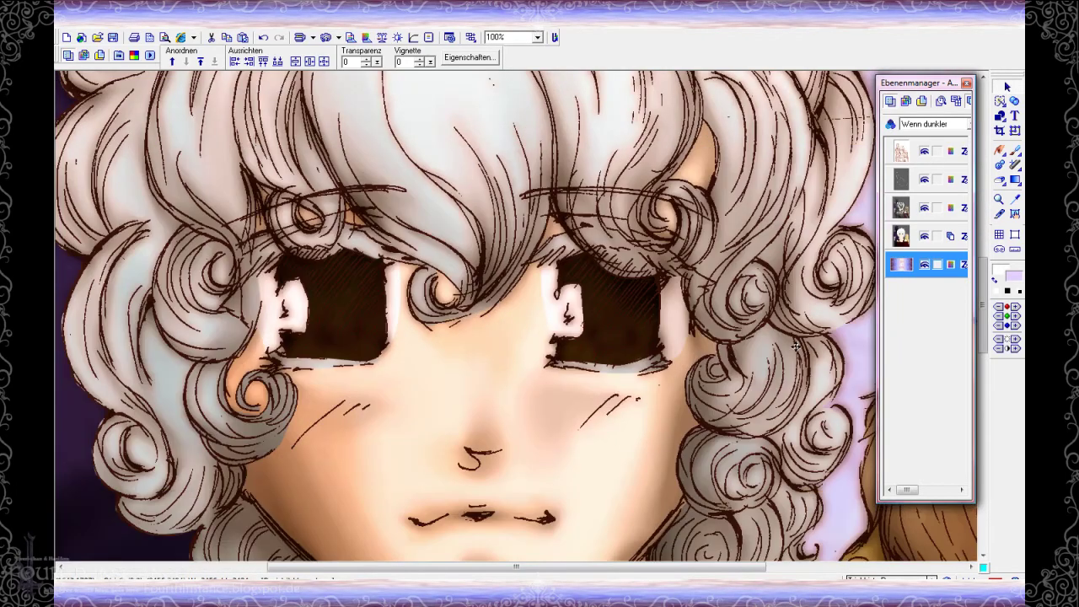
# - Ungroup the coloured figure layers and select the layer holding the dark irises
pyautogui.click(908, 236)
pyautogui.rightClick(908, 235)
pyautogui.click(762, 378)
pyautogui.click(911, 378)
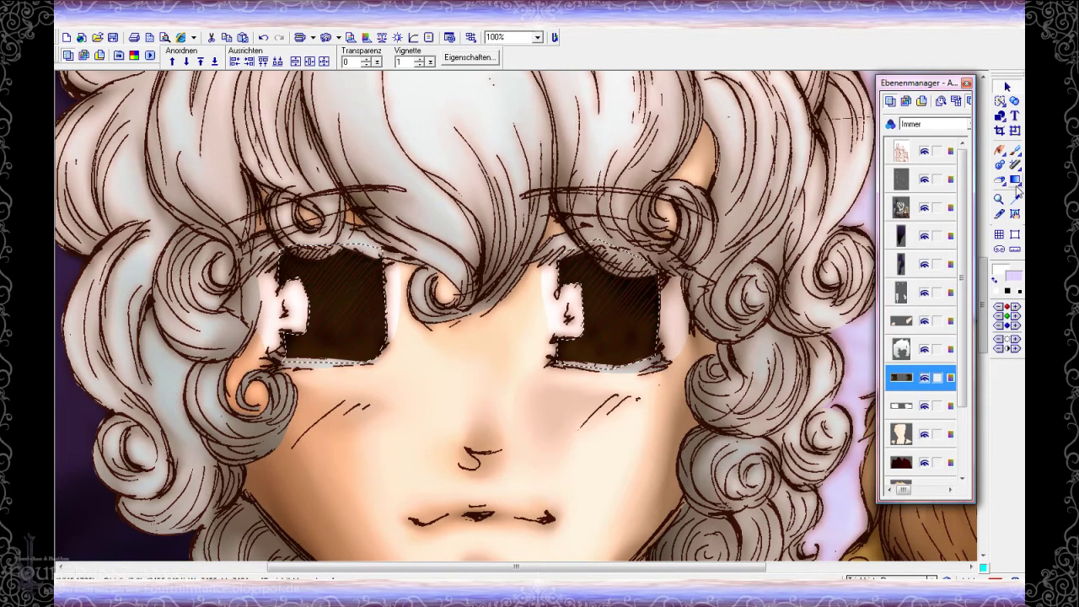
# - Darken the upper parts of both irises with a black paintbrush of size 85 and transparency 89
pyautogui.click(1015, 150)
pyautogui.click(229, 62)
pyautogui.click(580, 374)
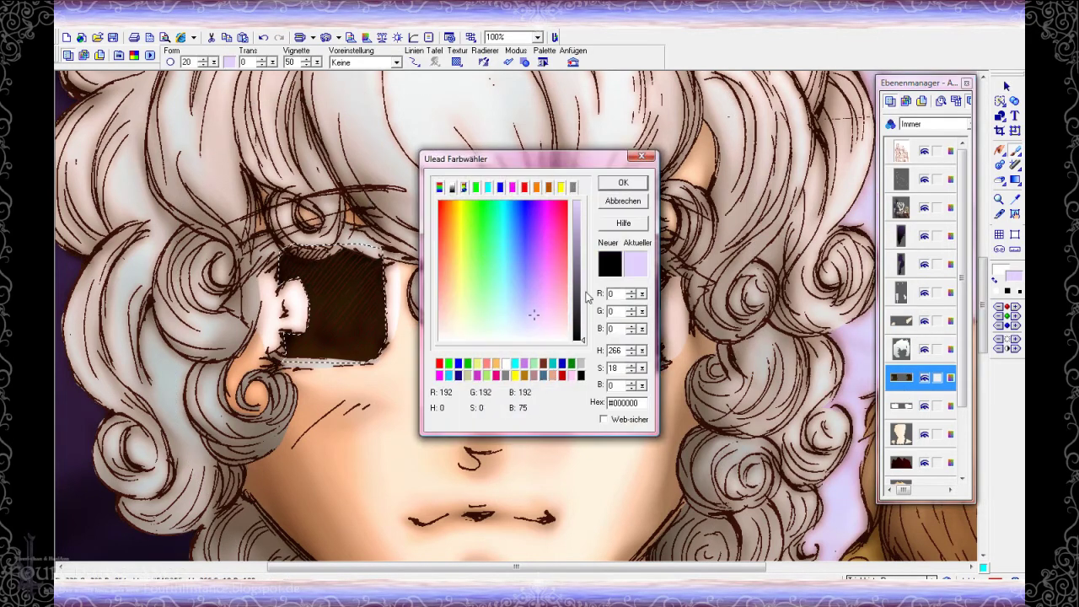
pyautogui.click(623, 184)
pyautogui.moveTo(214, 62); pyautogui.dragTo(336, 73)
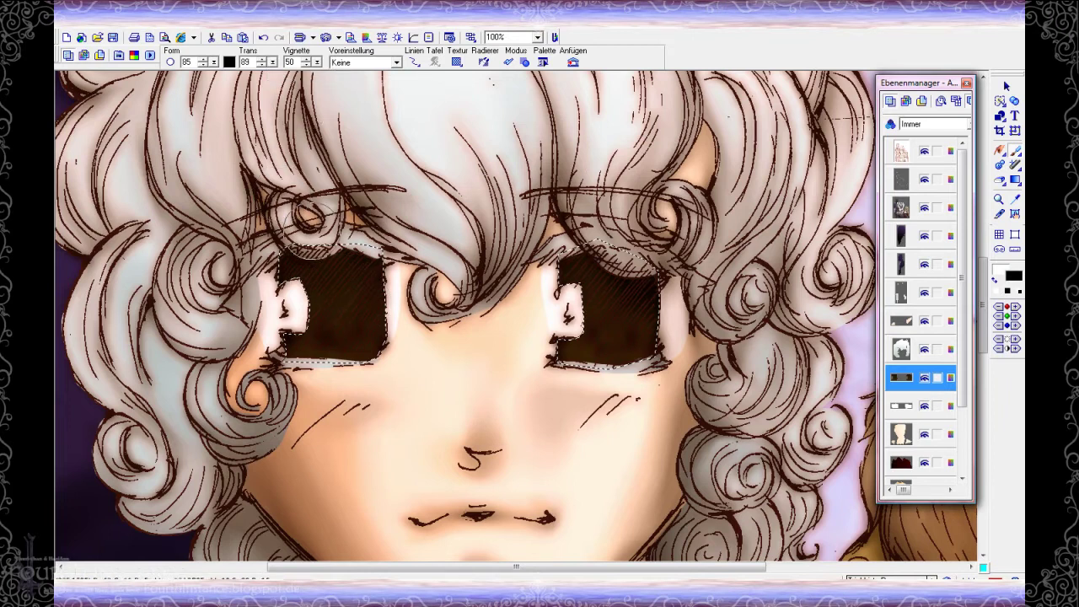
pyautogui.moveTo(345, 280); pyautogui.dragTo(316, 267)
pyautogui.moveTo(586, 269)
pyautogui.mouseDown()
pyautogui.moveTo(610, 277)
pyautogui.moveTo(614, 326)
pyautogui.moveTo(559, 271)
pyautogui.moveTo(619, 312)
pyautogui.mouseUp()
# - Set the paintbrush colour to white
pyautogui.click(230, 63)
pyautogui.click(580, 362)
pyautogui.click(622, 182)
# - Try painting white highlights across the lower irises at brush size 42, and undo the strokes
pyautogui.moveTo(215, 62); pyautogui.dragTo(193, 63)
pyautogui.write('42')
pyautogui.moveTo(278, 337)
pyautogui.mouseDown()
pyautogui.moveTo(320, 349)
pyautogui.moveTo(363, 337)
pyautogui.mouseUp()
pyautogui.moveTo(581, 337); pyautogui.dragTo(640, 350)
pyautogui.click(263, 37)
pyautogui.click(263, 37)
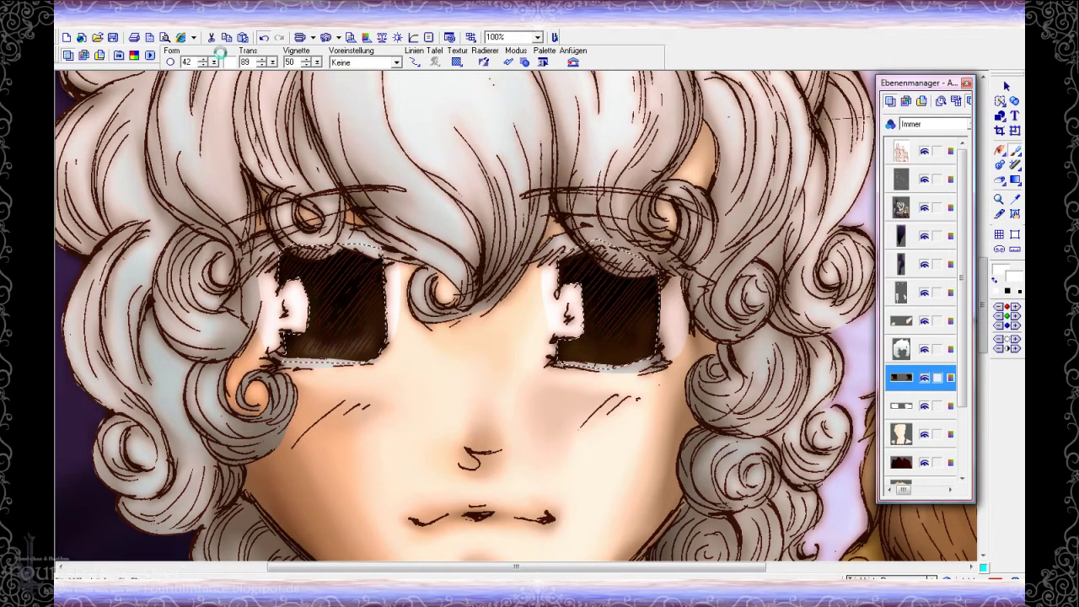
# - Paint white highlights in the lower irises at brush size 20, and soften them with the retouching brush at size 36
pyautogui.moveTo(214, 62); pyautogui.dragTo(198, 67)
pyautogui.moveTo(312, 343); pyautogui.dragTo(332, 352)
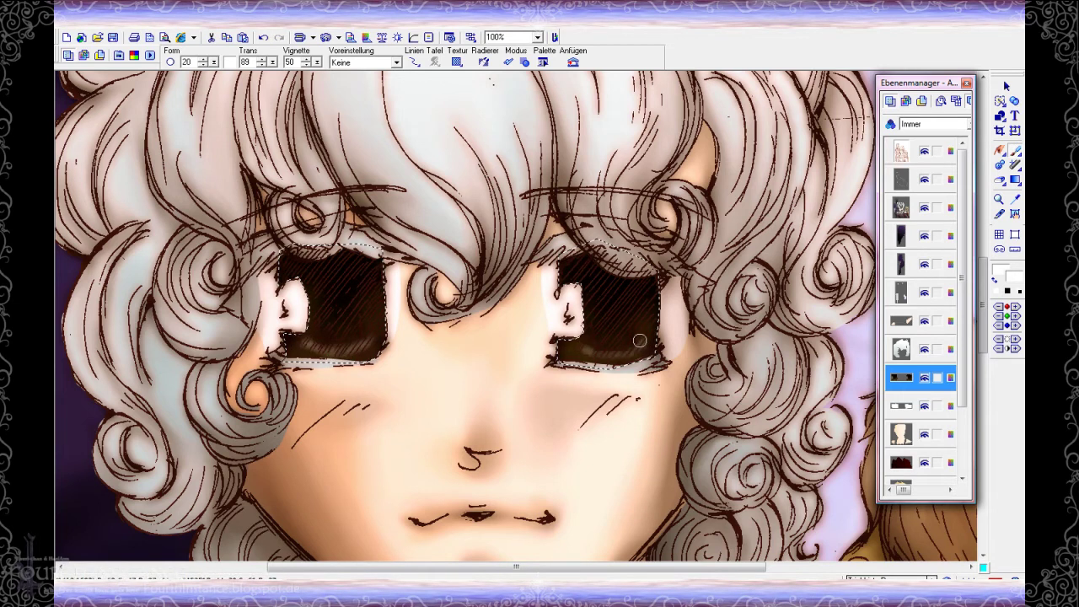
pyautogui.click(1000, 150)
pyautogui.moveTo(214, 62); pyautogui.dragTo(225, 67)
pyautogui.moveTo(371, 338); pyautogui.dragTo(333, 350)
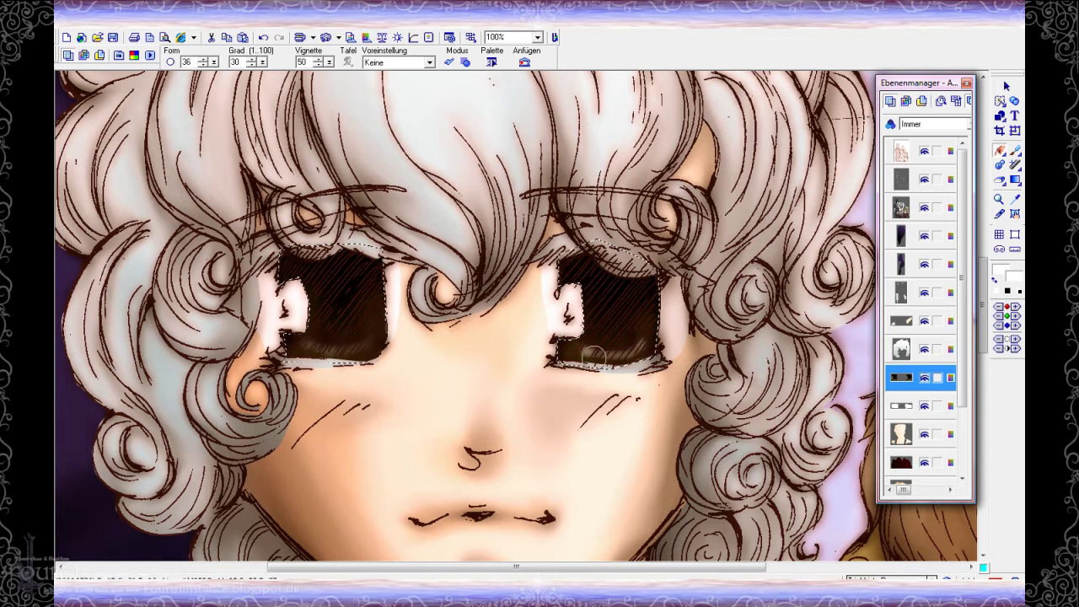
# - Paint additional white highlights in the lower irises with the paintbrush at size 12 and transparency 89
pyautogui.click(1016, 151)
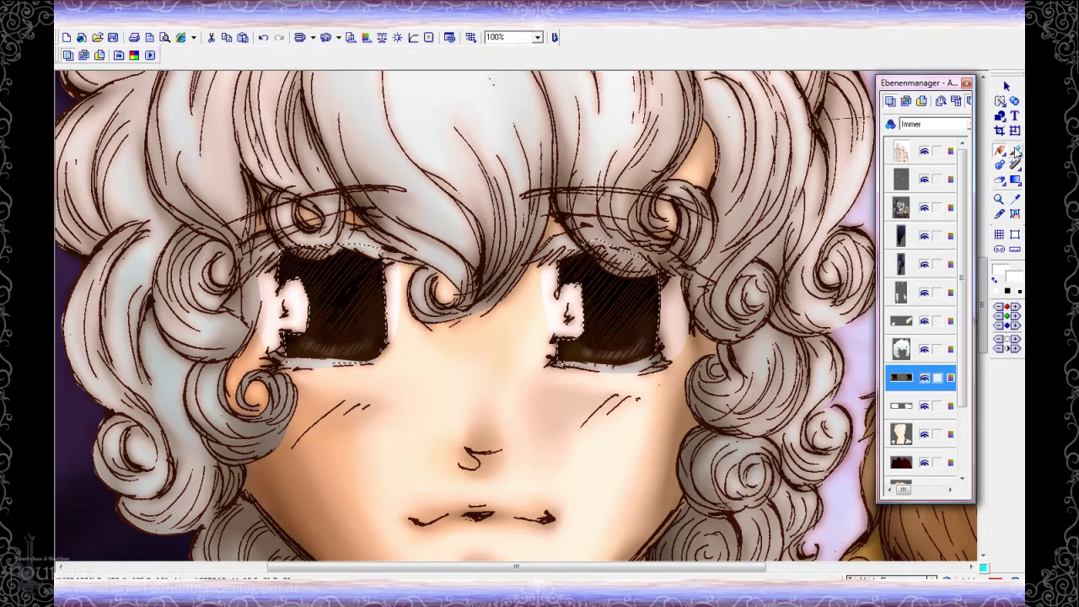
pyautogui.moveTo(215, 63); pyautogui.dragTo(210, 66)
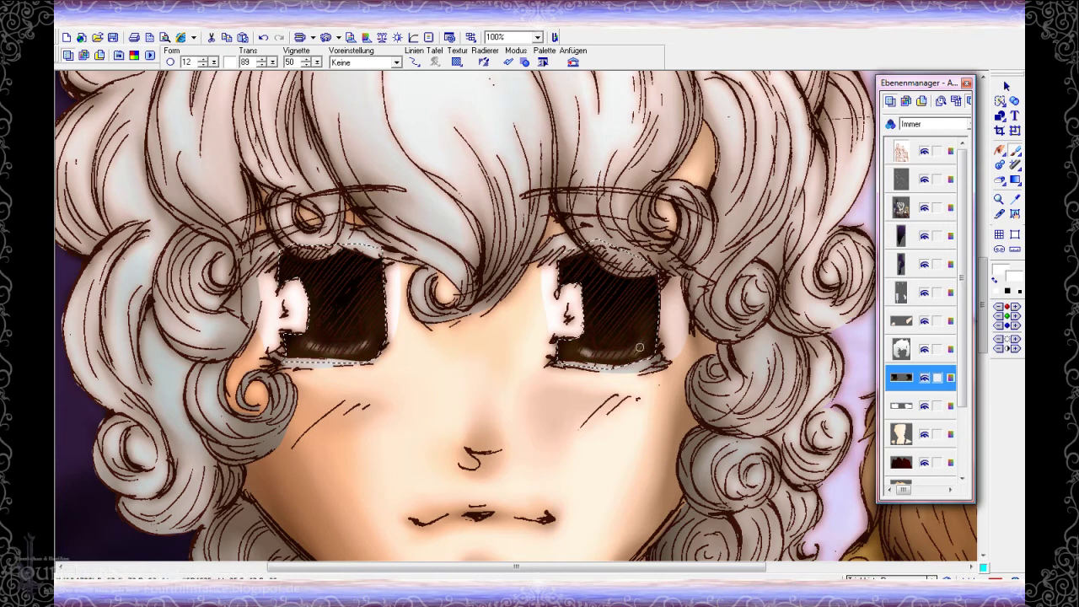
# - Erase the hatching lines over both irises on the line layer below the multiply layer, using the eraser at size 31 and transparency 0
pyautogui.click(912, 153)
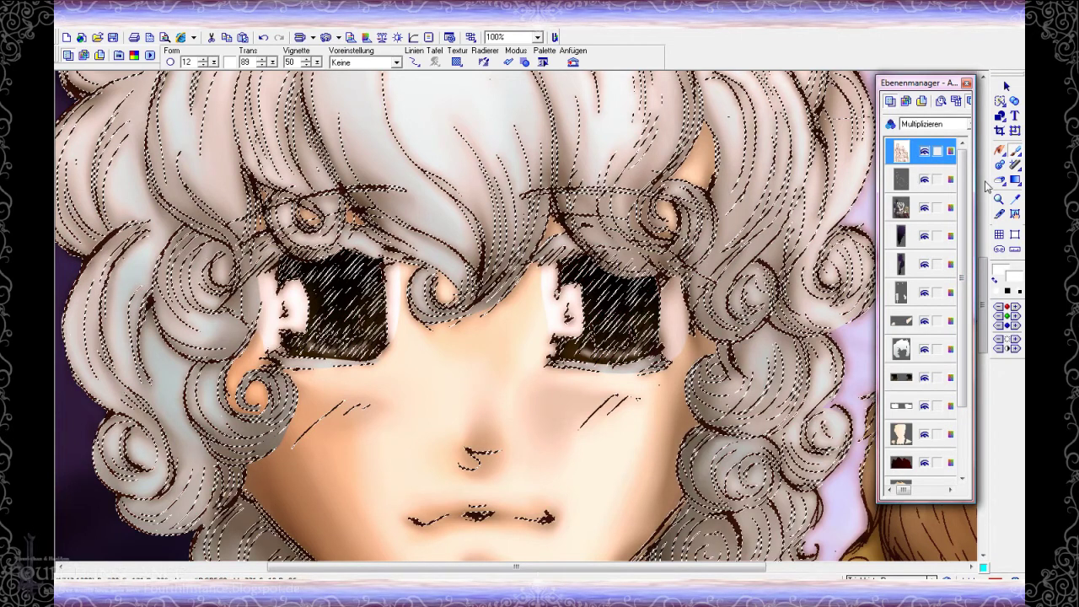
pyautogui.click(909, 180)
pyautogui.click(1000, 180)
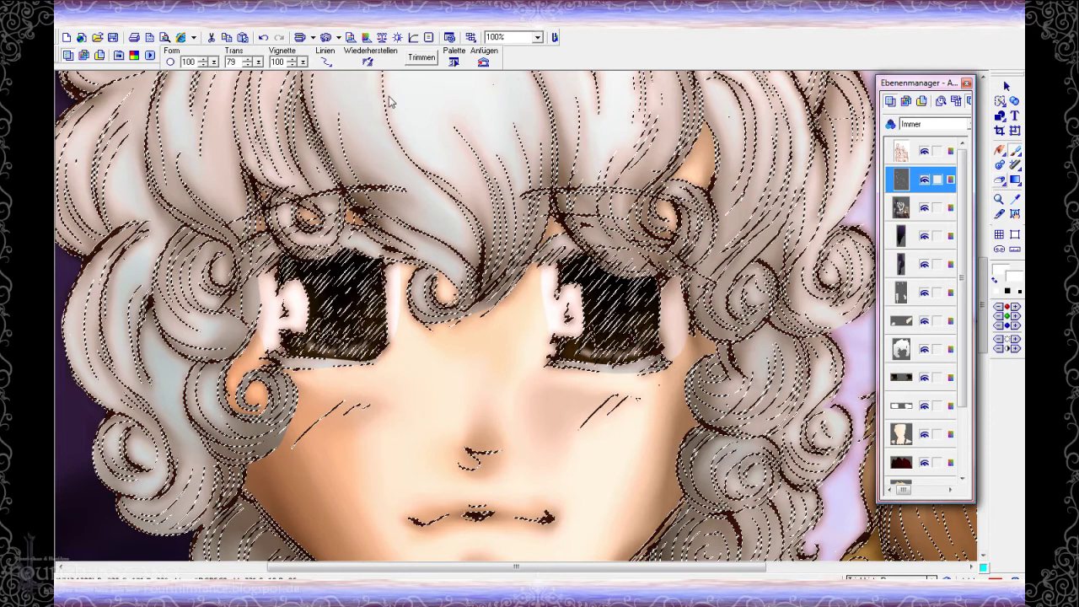
pyautogui.moveTo(259, 63)
pyautogui.mouseDown()
pyautogui.moveTo(178, 72)
pyautogui.moveTo(200, 70)
pyautogui.mouseUp()
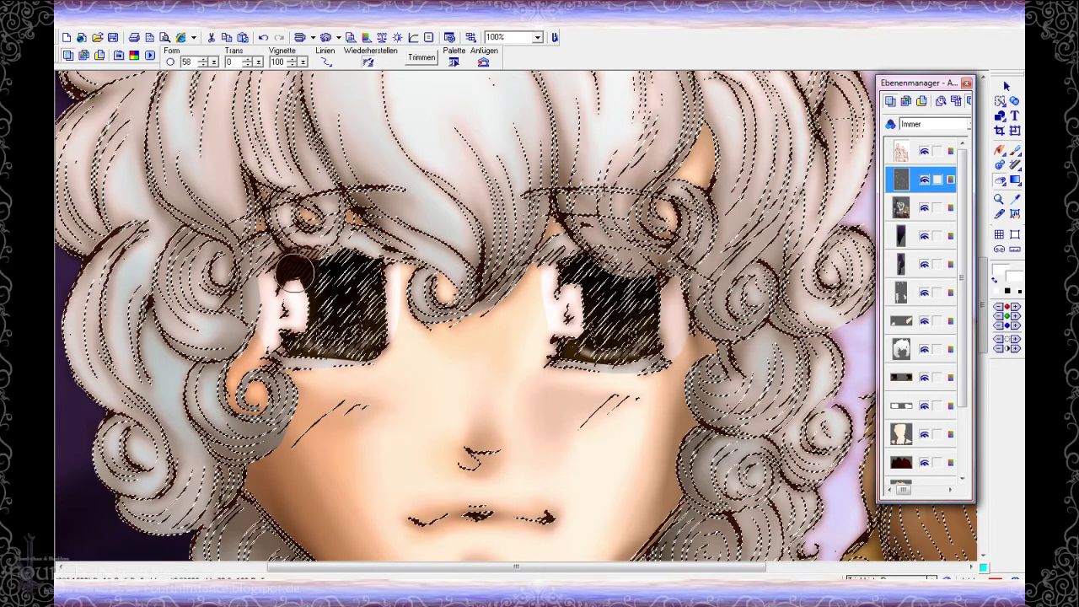
pyautogui.moveTo(296, 269); pyautogui.dragTo(334, 273)
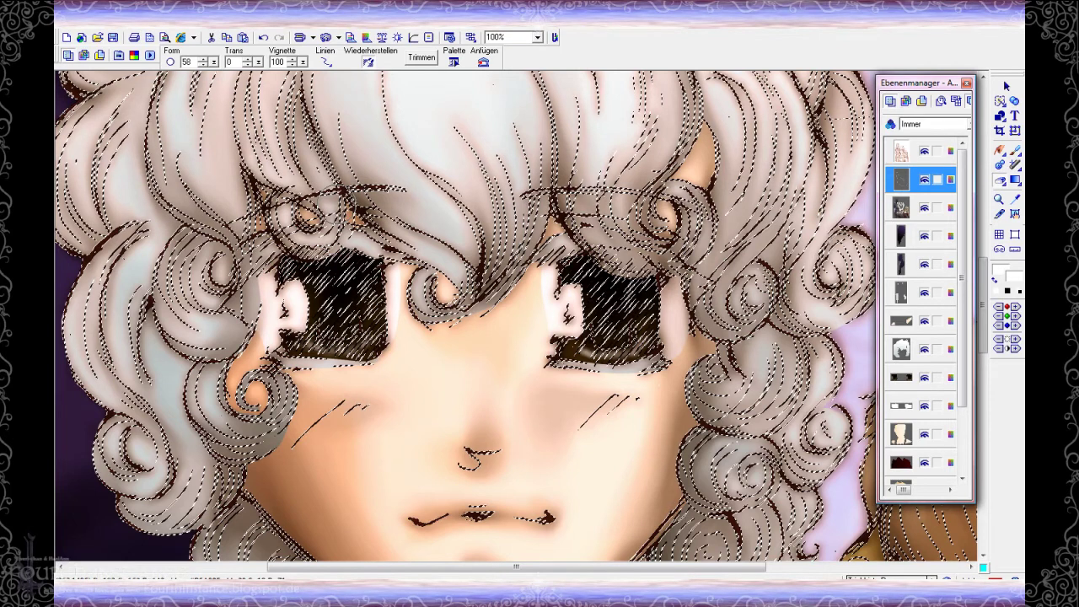
pyautogui.moveTo(214, 62); pyautogui.dragTo(199, 67)
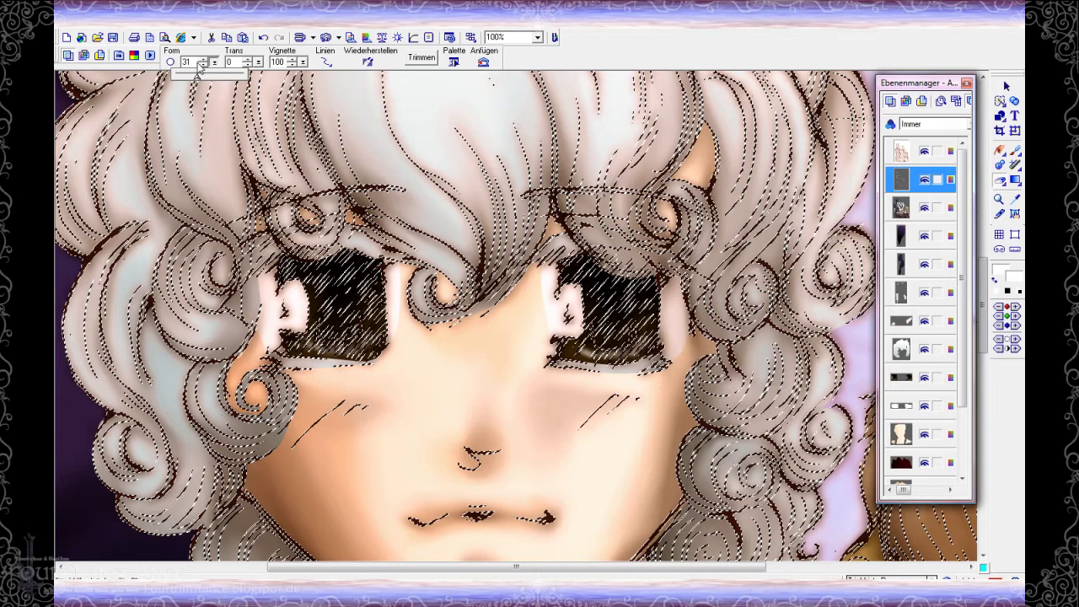
pyautogui.moveTo(291, 270)
pyautogui.mouseDown()
pyautogui.moveTo(346, 259)
pyautogui.moveTo(374, 281)
pyautogui.moveTo(362, 280)
pyautogui.moveTo(347, 320)
pyautogui.moveTo(314, 280)
pyautogui.moveTo(340, 328)
pyautogui.moveTo(364, 297)
pyautogui.moveTo(373, 335)
pyautogui.moveTo(294, 347)
pyautogui.mouseUp()
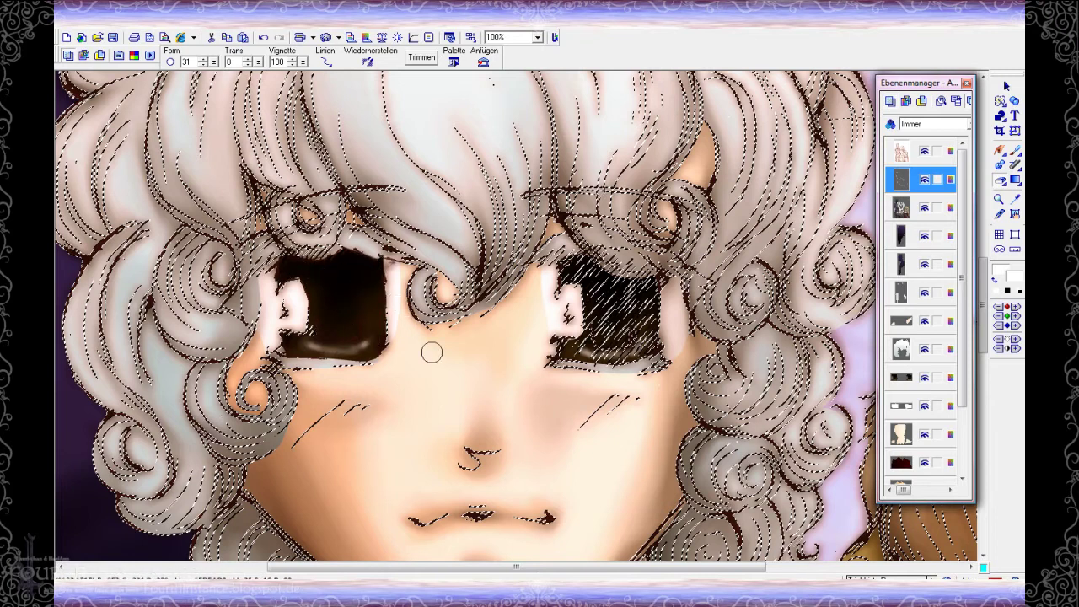
pyautogui.moveTo(549, 269)
pyautogui.mouseDown()
pyautogui.moveTo(587, 263)
pyautogui.moveTo(614, 287)
pyautogui.moveTo(650, 314)
pyautogui.mouseUp()
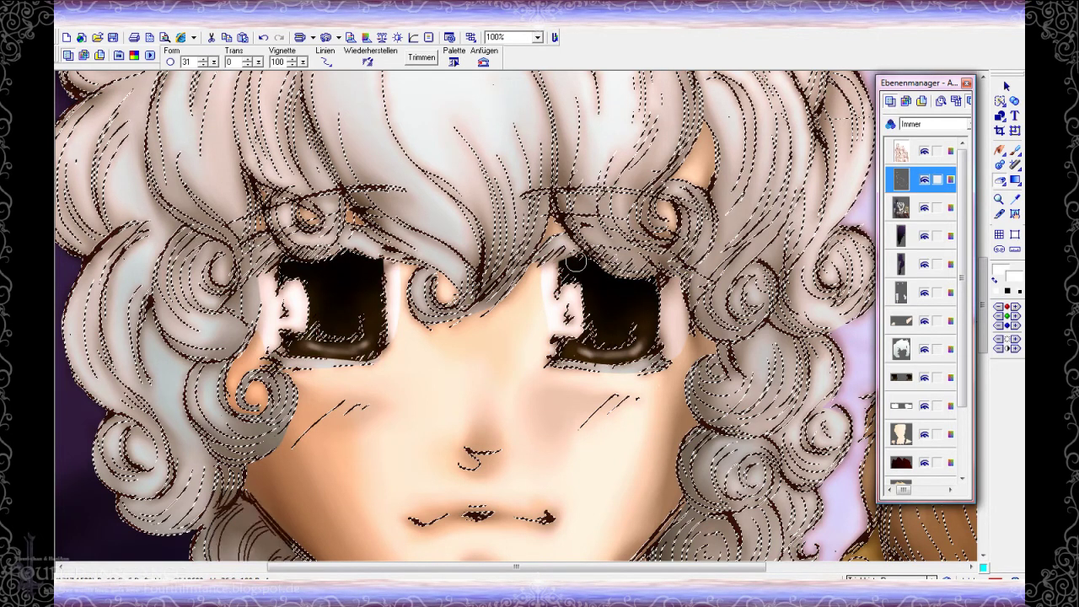
# - Soften the edges of the eye-white layer with a vignette value of 18
pyautogui.click(1006, 87)
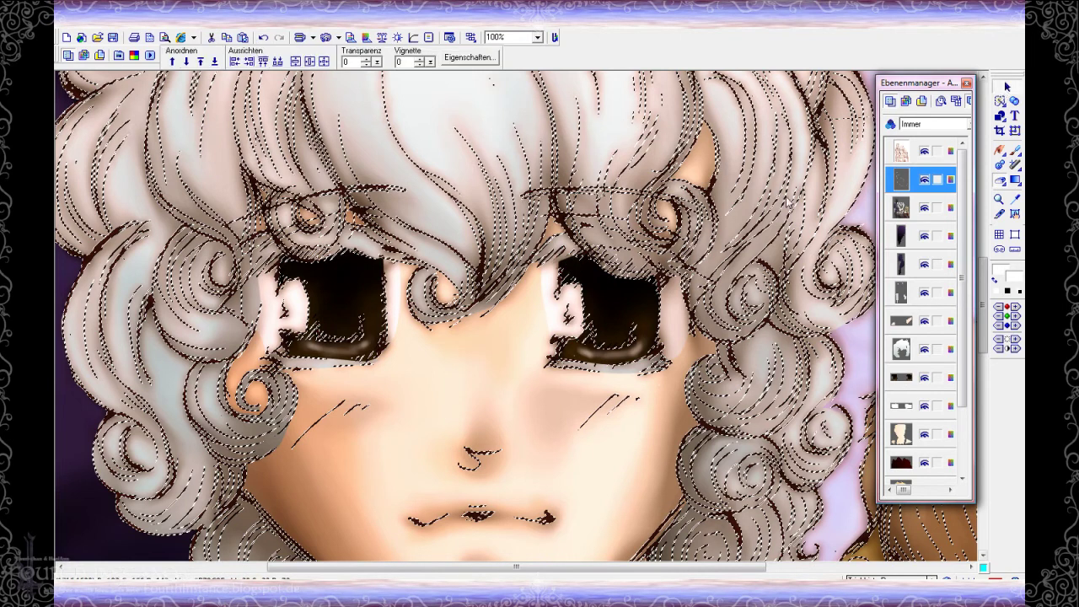
pyautogui.click(461, 384)
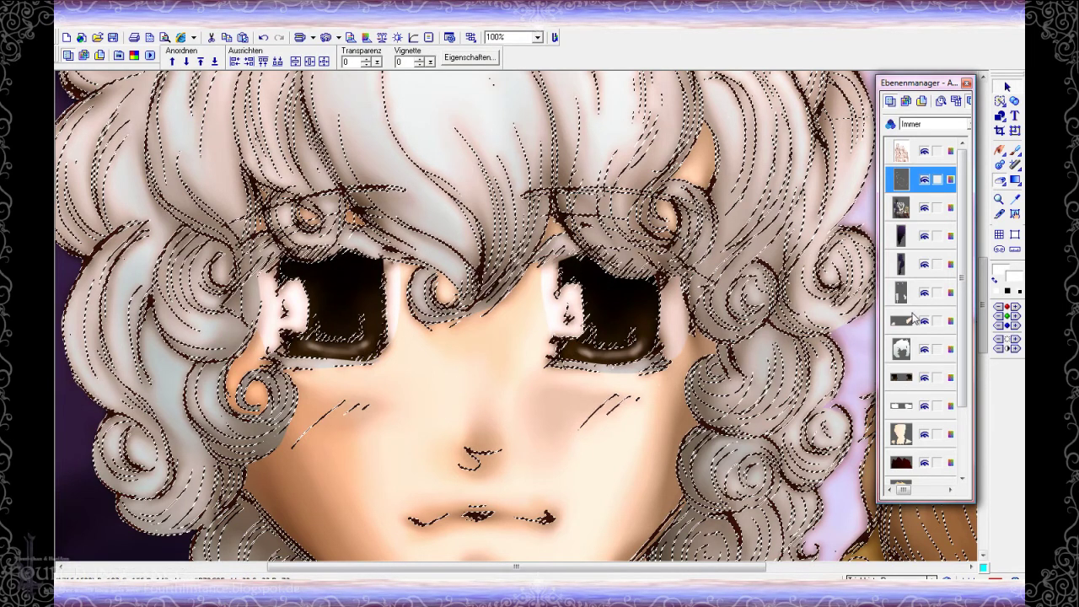
pyautogui.click(902, 406)
pyautogui.moveTo(430, 63); pyautogui.dragTo(440, 69)
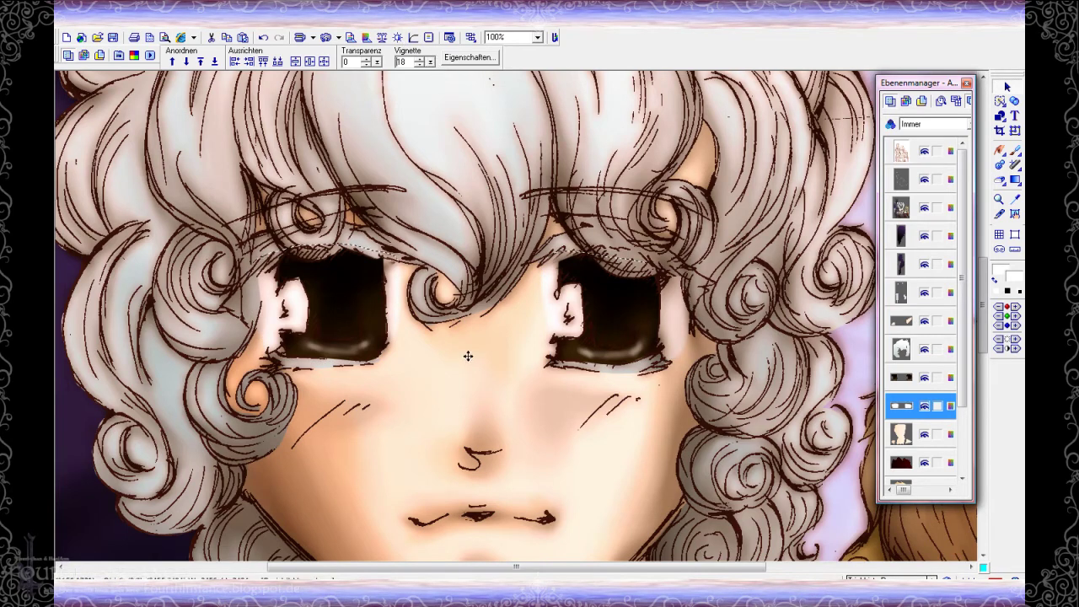
pyautogui.click(468, 357)
pyautogui.scroll(-3, 467, 350)
pyautogui.scroll(3, 769, 384)
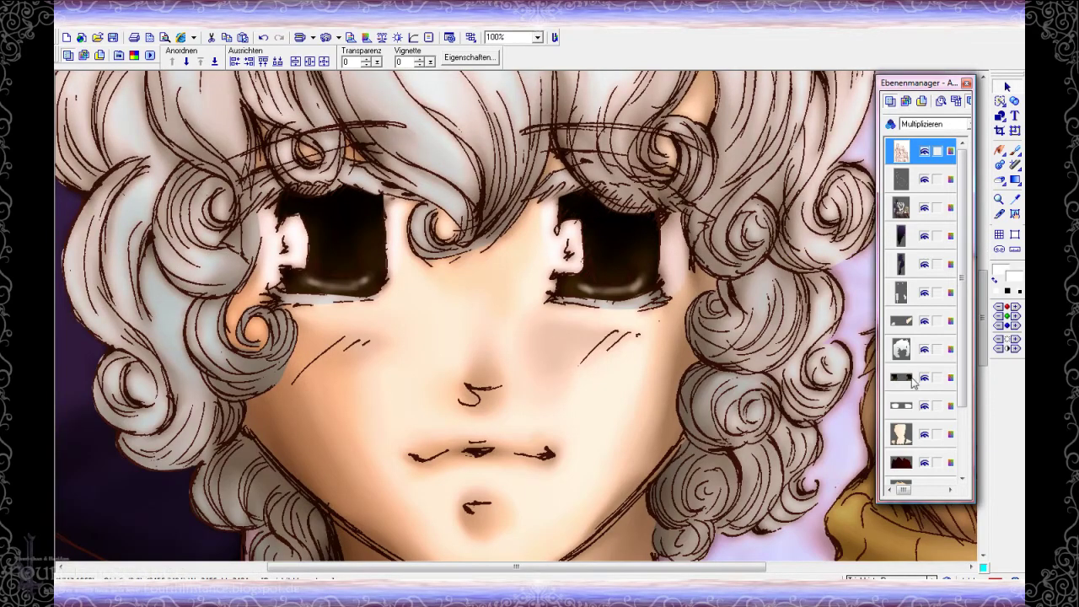
# - Soften the lower highlights on the iris layer with the retouching brush at size 36
pyautogui.click(913, 381)
pyautogui.press('b')
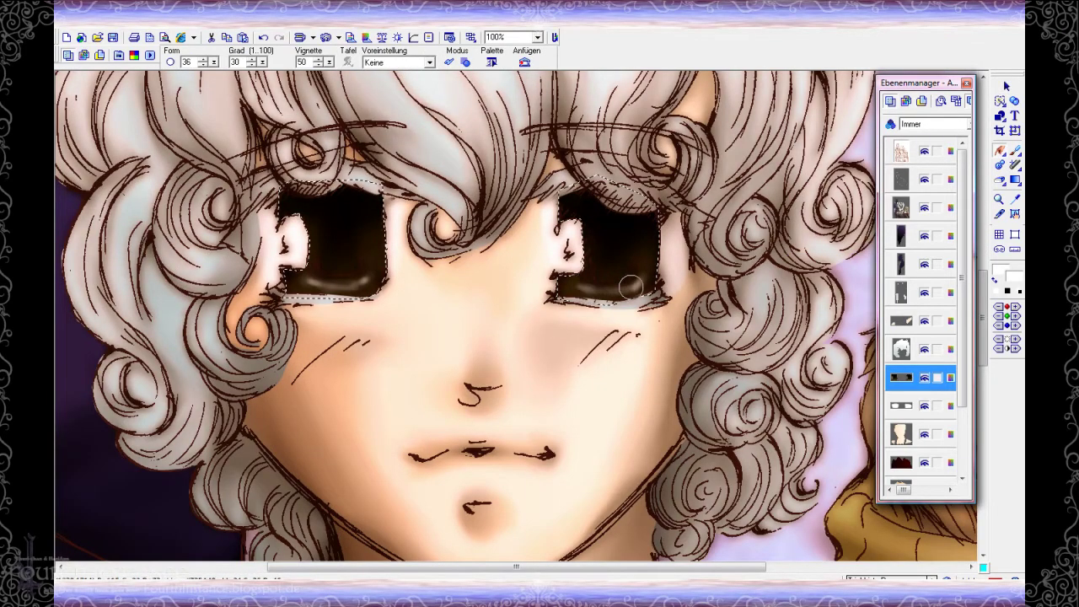
pyautogui.moveTo(313, 279); pyautogui.dragTo(369, 280)
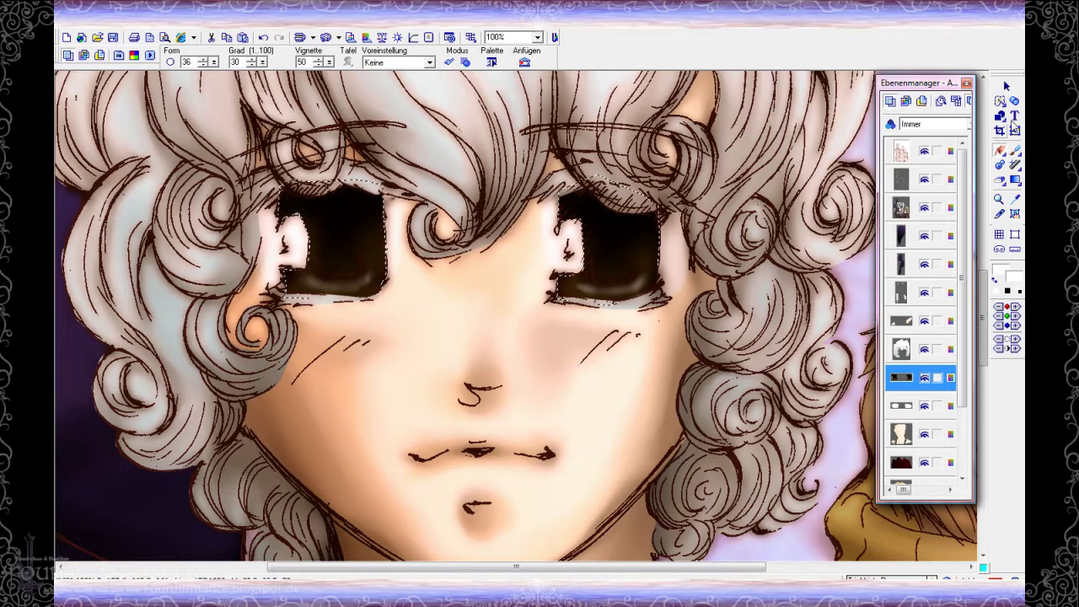
pyautogui.click(1006, 87)
pyautogui.click(557, 410)
pyautogui.scroll(-4, 556, 409)
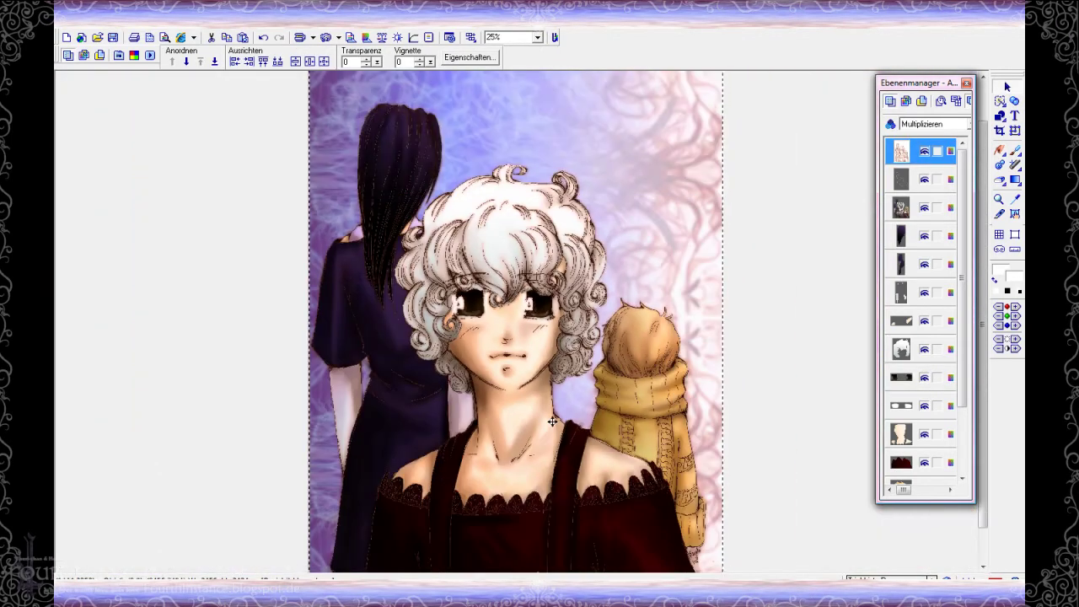
pyautogui.scroll(1, 757, 459)
pyautogui.scroll(-1, 756, 459)
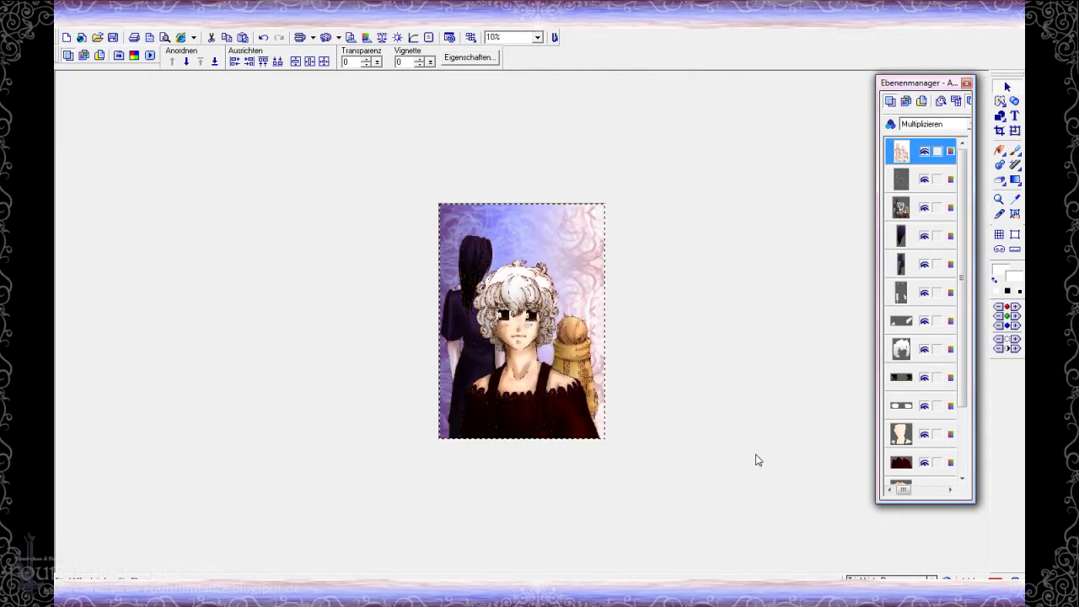
# - Add a layer covering the whole image on top and fill it with black
pyautogui.click(756, 459)
pyautogui.click(99, 37)
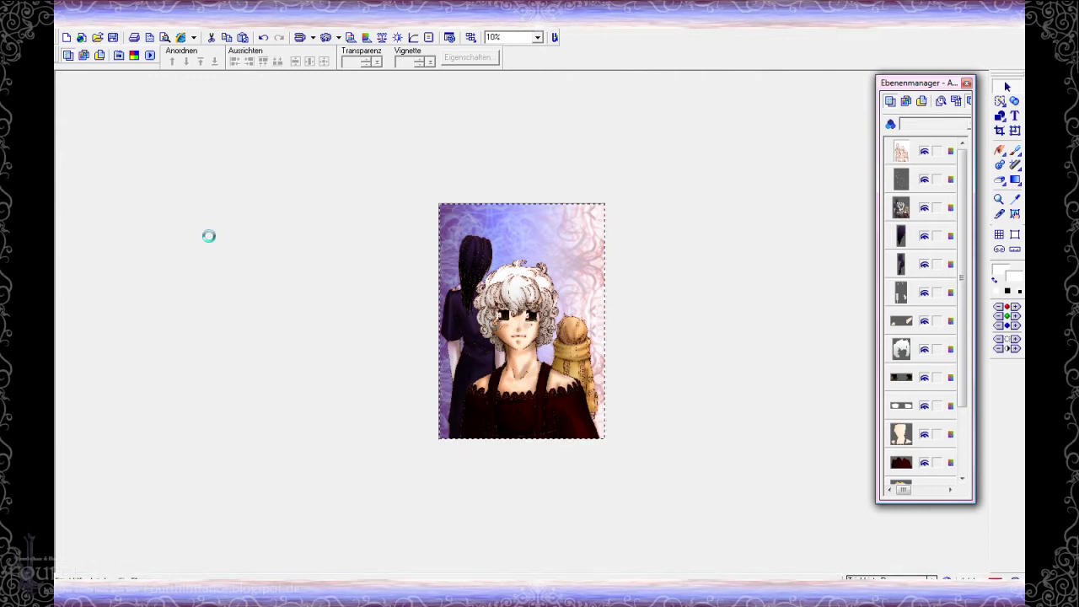
pyautogui.click(1015, 180)
pyautogui.click(262, 62)
pyautogui.click(578, 342)
pyautogui.click(642, 182)
pyautogui.click(485, 266)
# - Set the black layer's blend mode to "Umkehrung der Vervielfältigung" in its object properties
pyautogui.rightClick(485, 266)
pyautogui.click(628, 558)
pyautogui.click(529, 286)
pyautogui.scroll(-1, 524, 381)
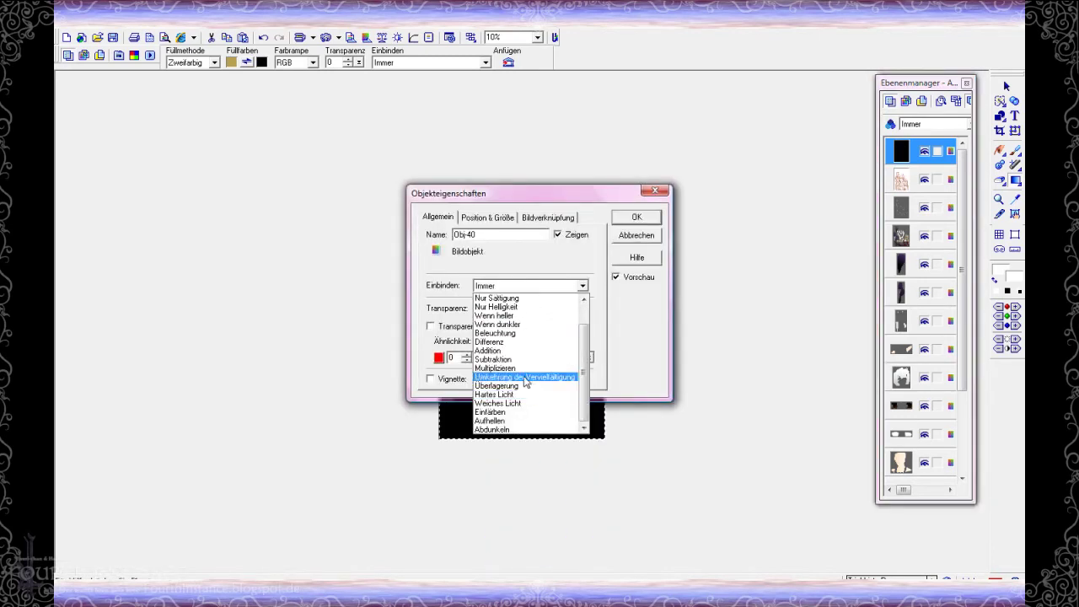
pyautogui.click(524, 379)
pyautogui.click(636, 218)
# - Paint soft white highlights over the dark hair on the glow layer with the paintbrush at size 100, transparency 93 and vignette 100
pyautogui.click(1015, 151)
pyautogui.scroll(8, 516, 320)
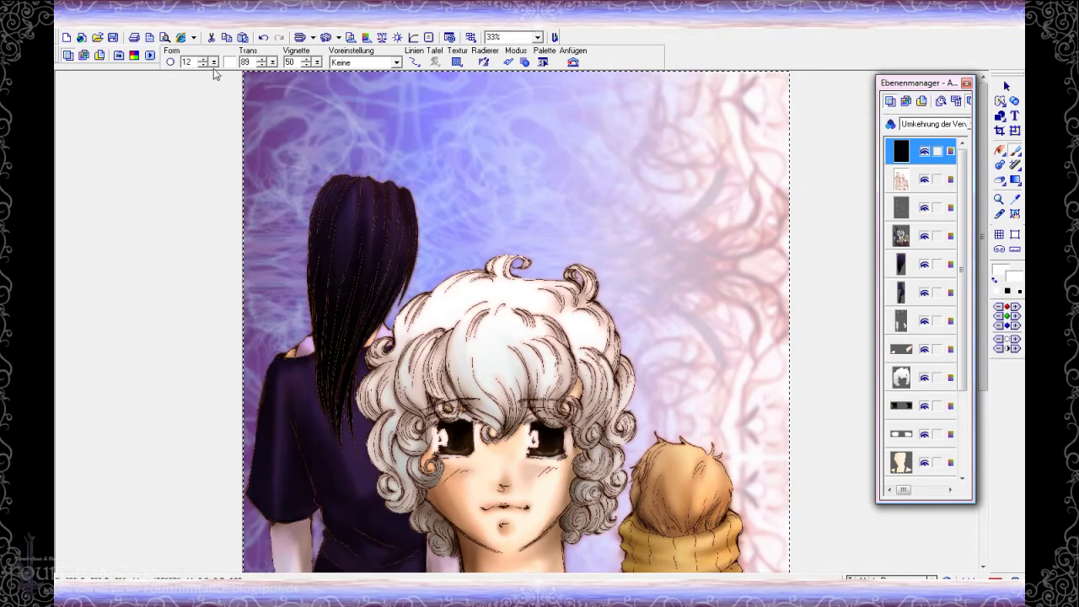
pyautogui.scroll(1, 361, 193)
pyautogui.click(264, 37)
pyautogui.moveTo(272, 63); pyautogui.dragTo(275, 64)
pyautogui.moveTo(271, 135)
pyautogui.mouseDown()
pyautogui.moveTo(244, 299)
pyautogui.moveTo(294, 240)
pyautogui.mouseUp()
pyautogui.moveTo(327, 142)
pyautogui.mouseDown()
pyautogui.moveTo(314, 275)
pyautogui.moveTo(323, 232)
pyautogui.mouseUp()
pyautogui.scroll(-2, 282, 291)
pyautogui.moveTo(271, 98); pyautogui.dragTo(246, 217)
pyautogui.scroll(3, 245, 217)
pyautogui.moveTo(249, 150); pyautogui.dragTo(225, 243)
pyautogui.moveTo(332, 161)
pyautogui.mouseDown()
pyautogui.moveTo(311, 278)
pyautogui.moveTo(351, 236)
pyautogui.mouseUp()
pyautogui.moveTo(353, 175); pyautogui.dragTo(352, 287)
pyautogui.moveTo(329, 147); pyautogui.dragTo(323, 273)
pyautogui.moveTo(298, 161); pyautogui.dragTo(295, 259)
# - Brighten the central figure's curly hair and eyes with soft white strokes at size 100 and transparency 74
pyautogui.scroll(-5, 368, 322)
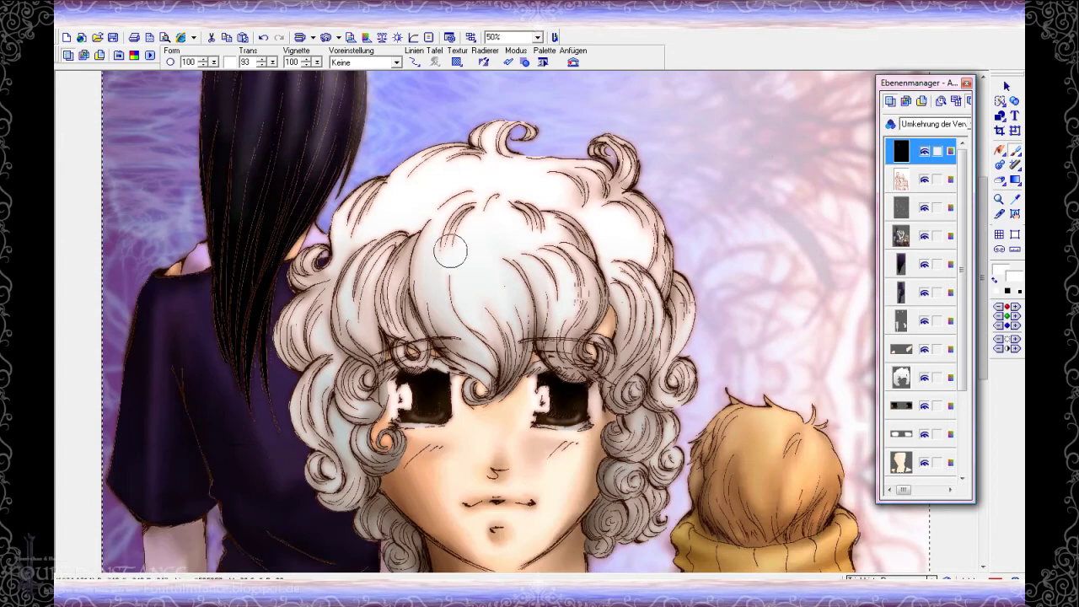
pyautogui.scroll(-3, 450, 251)
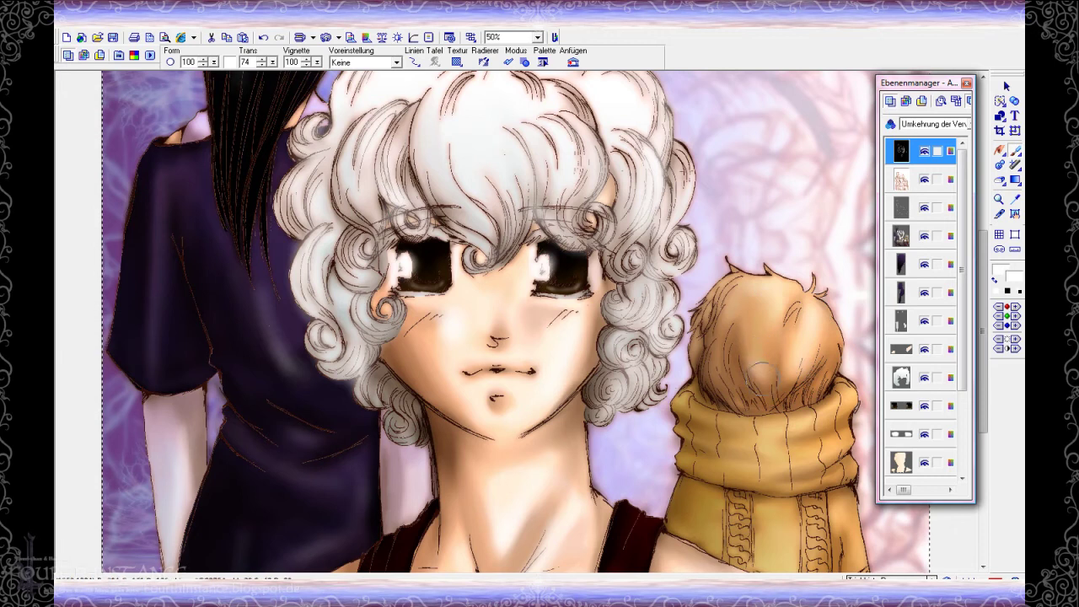
pyautogui.scroll(-3, 834, 288)
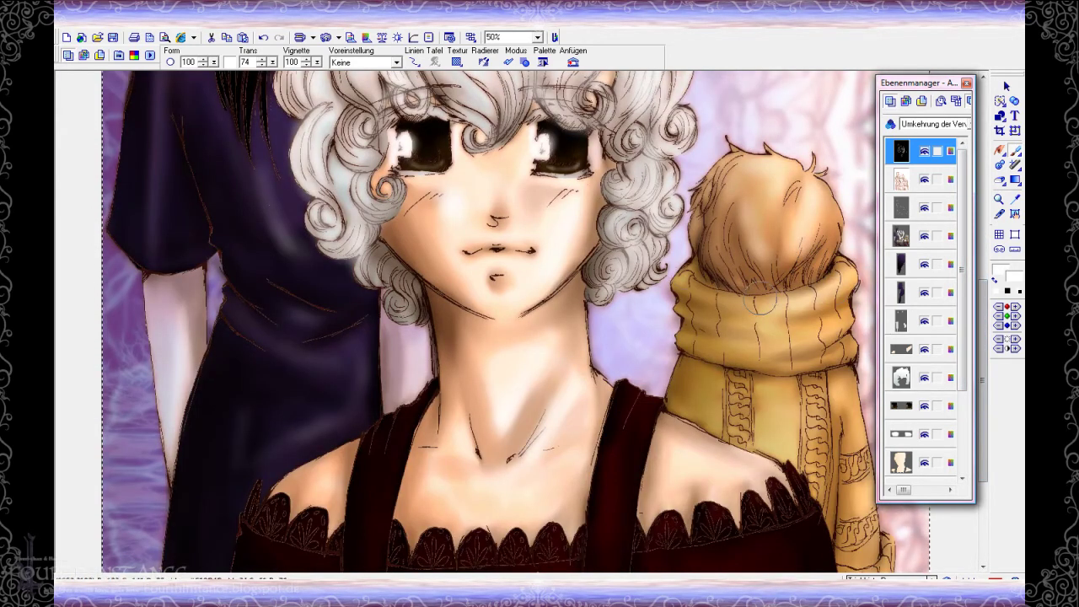
pyautogui.scroll(-3, 772, 341)
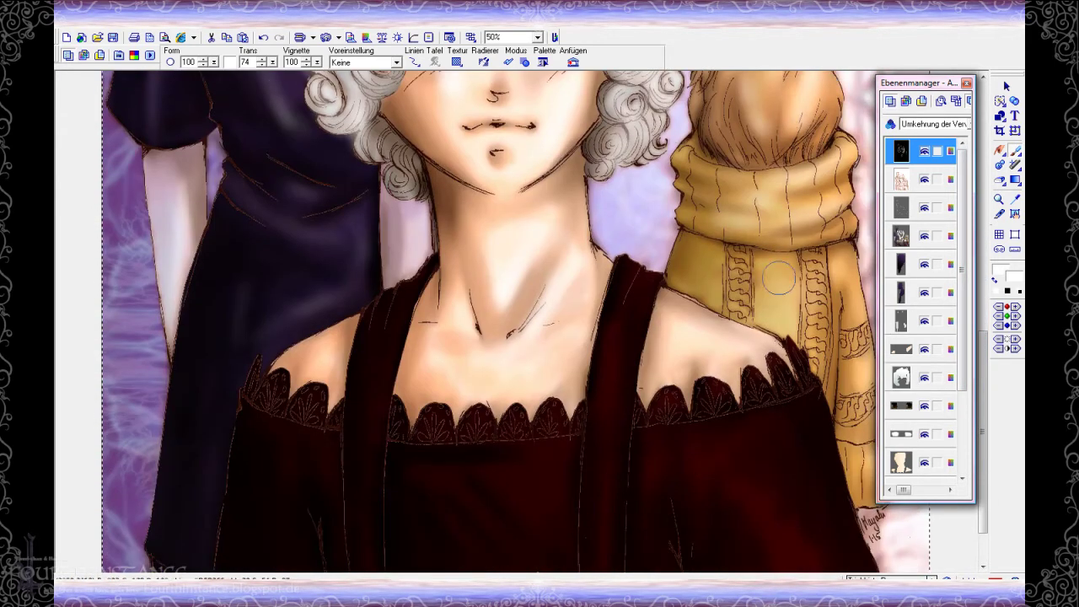
pyautogui.press('-')
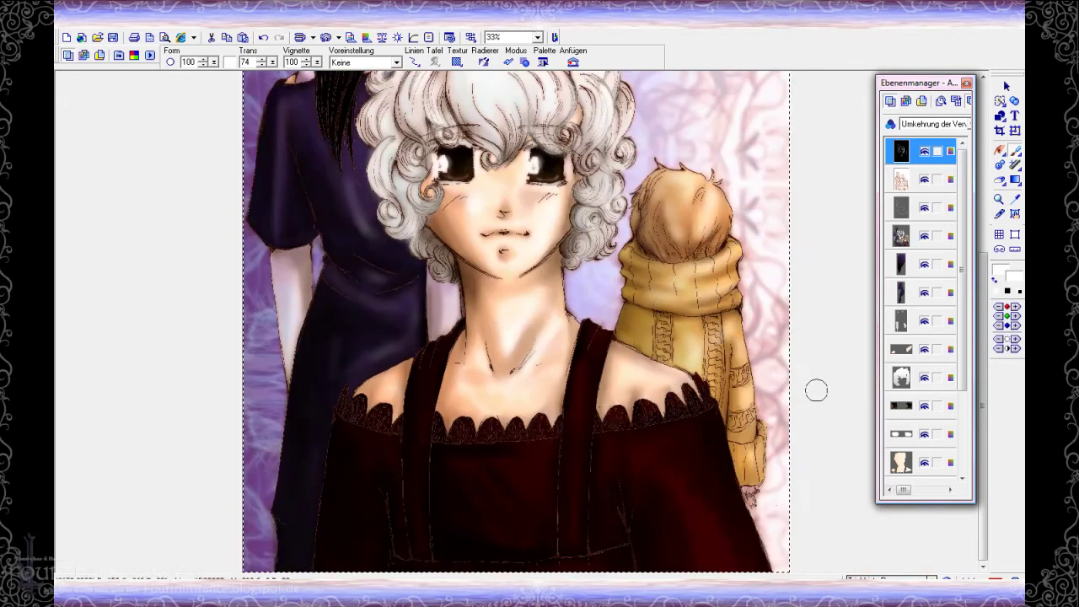
# - Select the background layer
pyautogui.click(1008, 89)
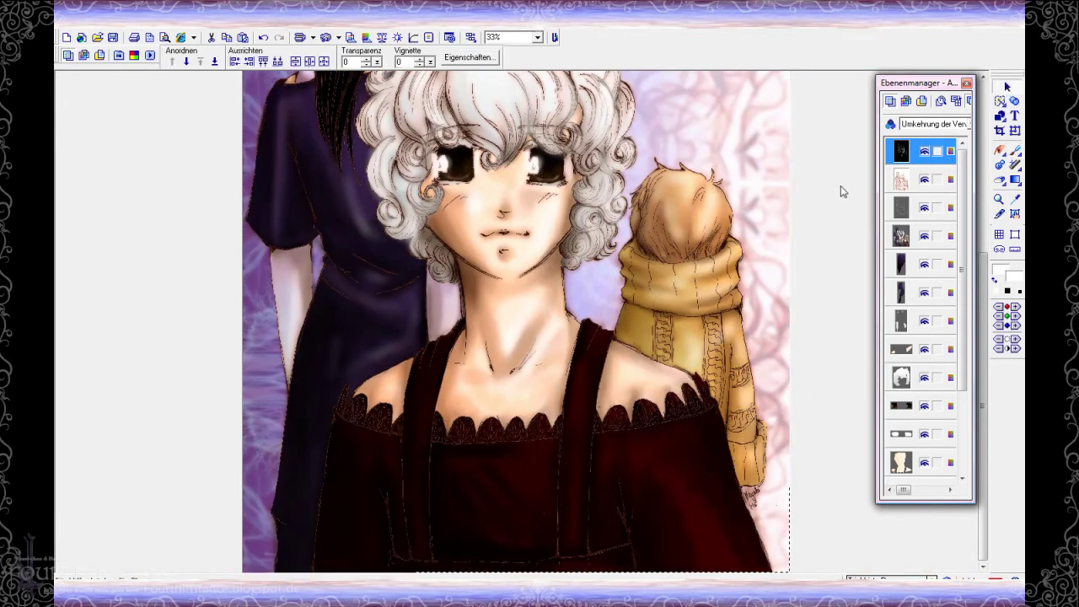
pyautogui.press('-')
pyautogui.click(715, 197)
pyautogui.click(191, 176)
pyautogui.click(701, 207)
pyautogui.click(540, 320)
# - Configure the paintbrush to size 1, transparency 0 and vignette 1
pyautogui.click(1015, 151)
pyautogui.press('+')
pyautogui.press('+')
pyautogui.moveTo(983, 350); pyautogui.dragTo(983, 179)
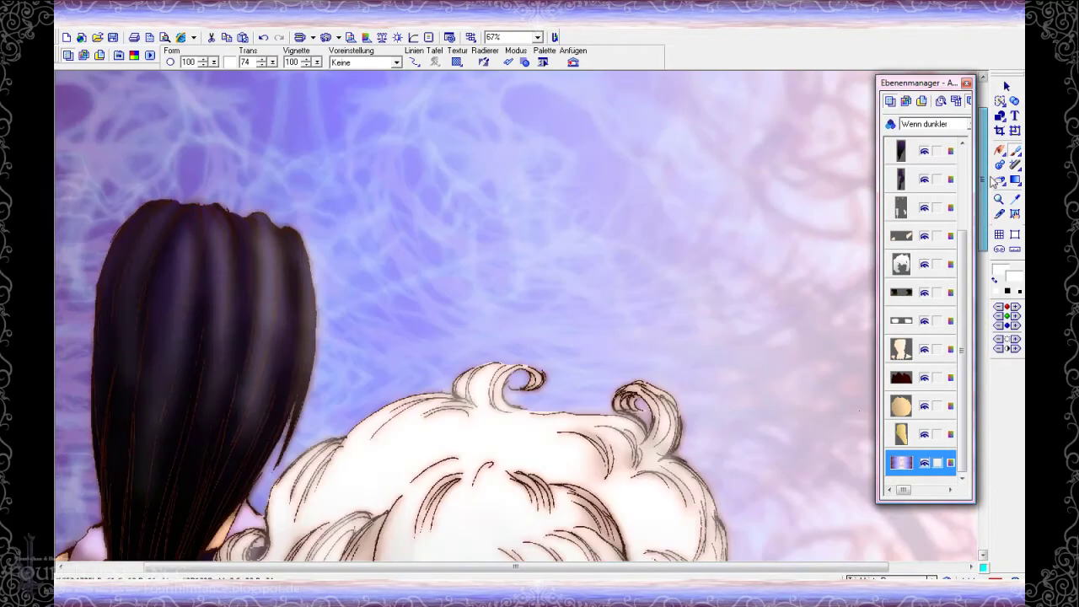
pyautogui.moveTo(593, 568); pyautogui.dragTo(517, 568)
pyautogui.moveTo(983, 181); pyautogui.dragTo(983, 240)
pyautogui.moveTo(214, 63); pyautogui.dragTo(135, 70)
pyautogui.moveTo(316, 63); pyautogui.dragTo(186, 67)
pyautogui.click(307, 61)
pyautogui.click(305, 65)
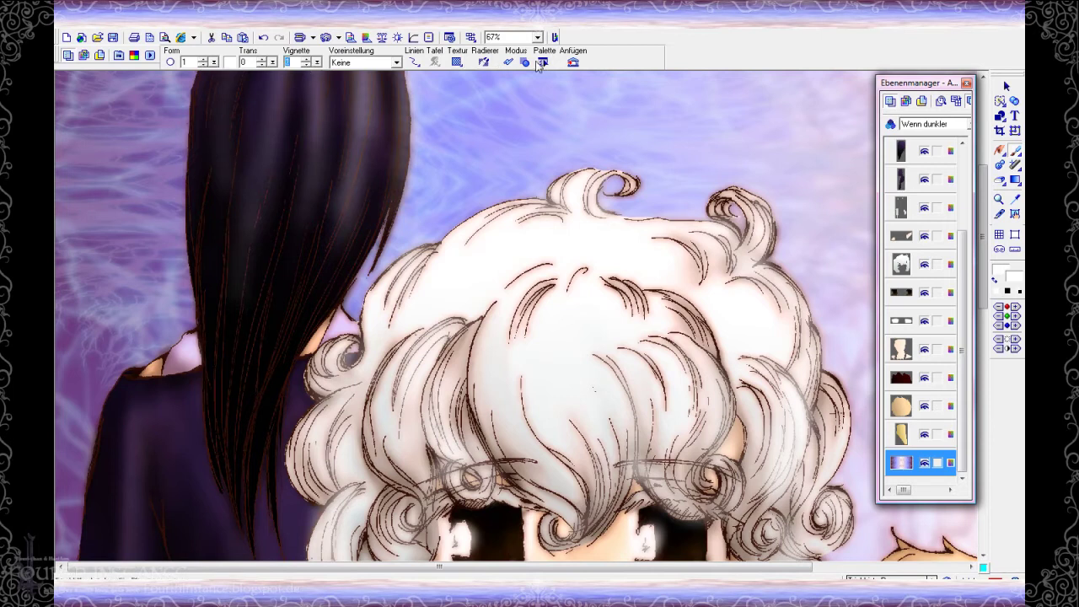
# - Set the stroke fading under Ein/ausblenden in the advanced brush options, and set the brush size to 2
pyautogui.click(542, 63)
pyautogui.click(203, 104)
pyautogui.click(201, 143)
pyautogui.click(248, 86)
pyautogui.click(202, 61)
# - Try a thin white stroke down the dark hair, and undo it
pyautogui.click(910, 480)
pyautogui.moveTo(207, 94); pyautogui.dragTo(222, 236)
pyautogui.click(263, 38)
# - Draw thin white highlight lines and dots along both outer edges of the dark hair at brush size 2
pyautogui.scroll(1, 300, 155)
pyautogui.scroll(14, 300, 155)
pyautogui.moveTo(354, 567); pyautogui.dragTo(230, 567)
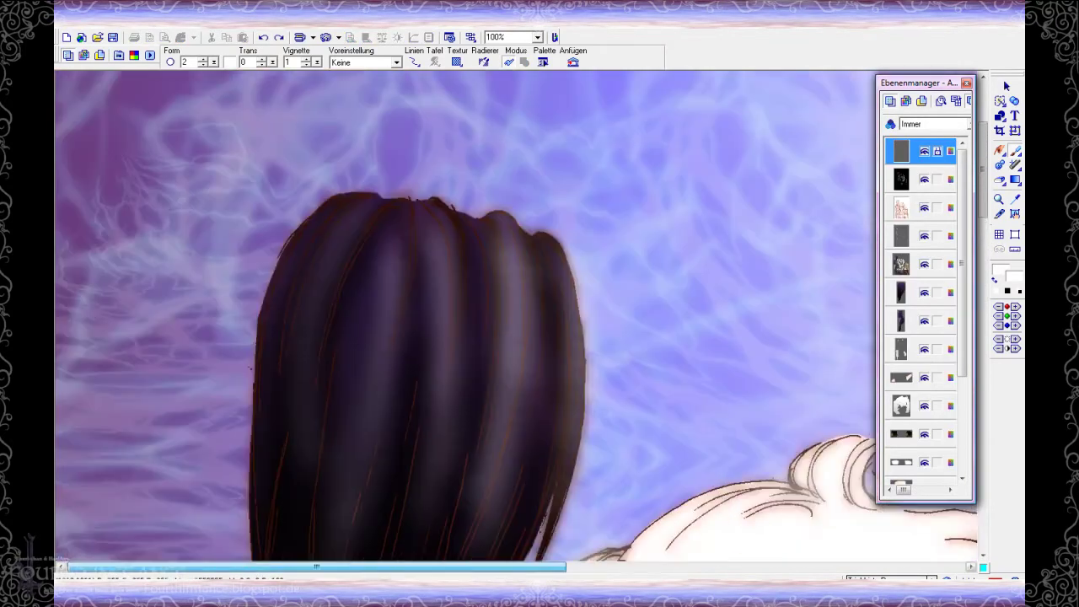
pyautogui.scroll(-3, 393, 323)
pyautogui.moveTo(554, 174); pyautogui.dragTo(570, 253)
pyautogui.moveTo(577, 295); pyautogui.dragTo(572, 357)
pyautogui.moveTo(318, 144); pyautogui.dragTo(284, 195)
pyautogui.click(279, 210)
pyautogui.click(275, 220)
pyautogui.click(272, 229)
pyautogui.moveTo(265, 246); pyautogui.dragTo(262, 308)
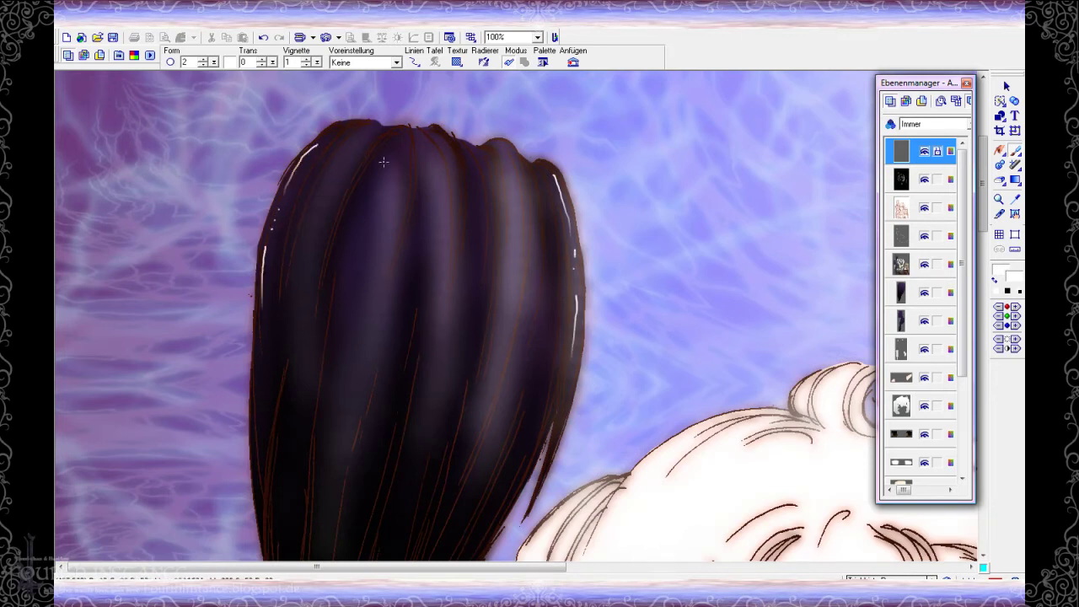
# - Add thin white highlight lines across the dark hair's crown and along its lower strands
pyautogui.moveTo(281, 177); pyautogui.dragTo(437, 223)
pyautogui.moveTo(581, 218); pyautogui.dragTo(520, 238)
pyautogui.click(477, 239)
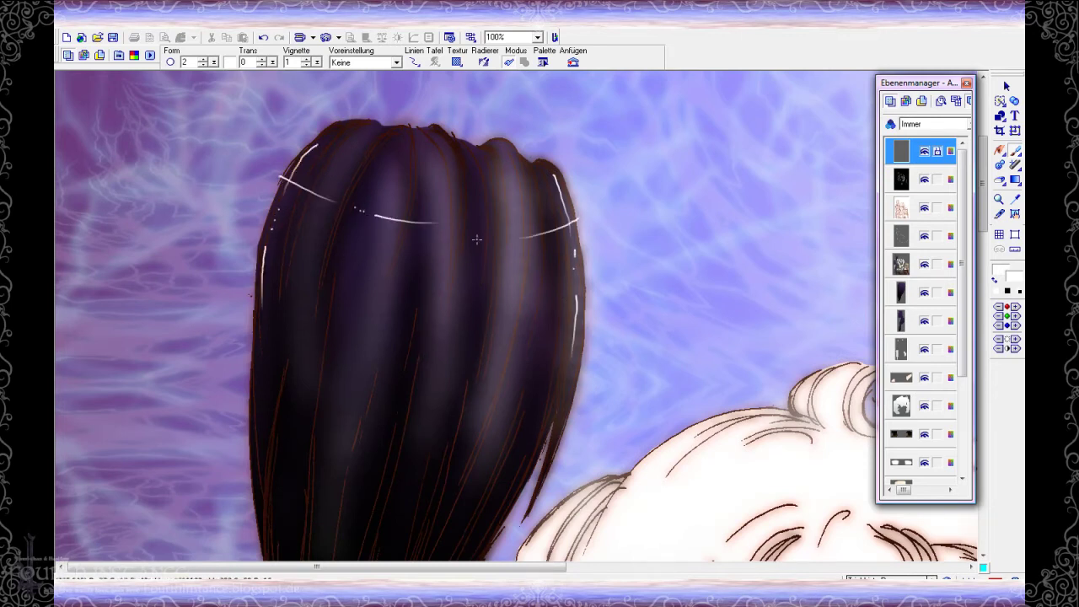
pyautogui.scroll(-3, 329, 457)
pyautogui.moveTo(346, 237); pyautogui.dragTo(329, 390)
pyautogui.moveTo(388, 297); pyautogui.dragTo(370, 354)
pyautogui.moveTo(361, 396); pyautogui.dragTo(350, 460)
# - Draw thin white highlight lines and dots along the shoulder and sleeve of the dark blue dress
pyautogui.moveTo(141, 295); pyautogui.dragTo(192, 274)
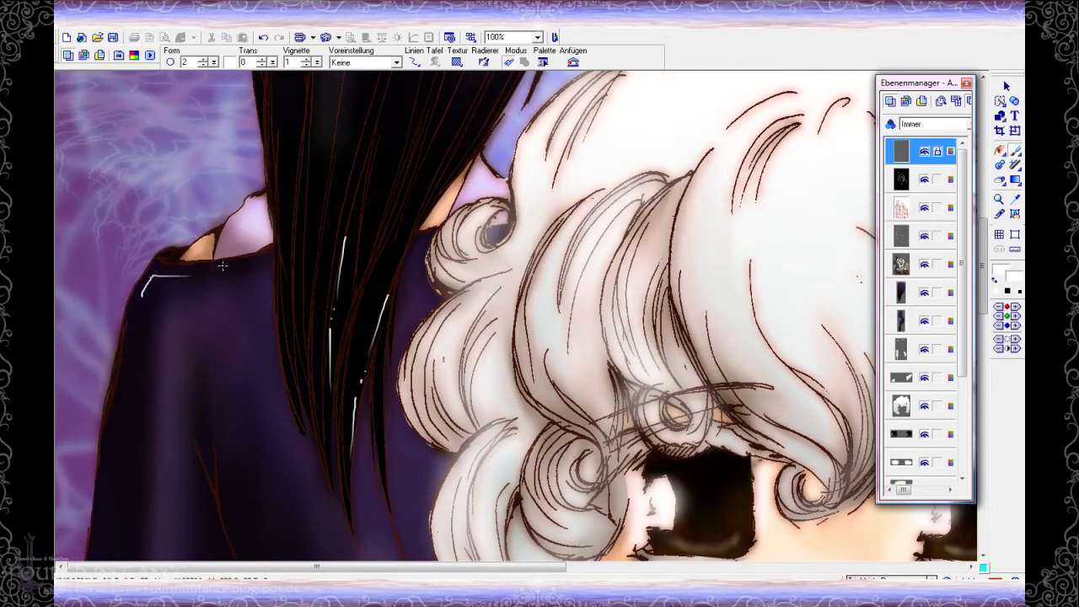
pyautogui.moveTo(141, 300)
pyautogui.mouseDown()
pyautogui.moveTo(124, 377)
pyautogui.moveTo(79, 375)
pyautogui.moveTo(79, 360)
pyautogui.mouseUp()
pyautogui.scroll(-5, 271, 205)
pyautogui.click(83, 343)
pyautogui.click(86, 333)
pyautogui.moveTo(86, 318); pyautogui.dragTo(96, 257)
pyautogui.moveTo(115, 424); pyautogui.dragTo(170, 450)
pyautogui.moveTo(171, 384); pyautogui.dragTo(180, 436)
pyautogui.click(203, 436)
pyautogui.click(194, 436)
# - Trace the folds around the dark blue dress's waist with thin white highlight lines and dots
pyautogui.moveTo(275, 347)
pyautogui.mouseDown()
pyautogui.moveTo(287, 375)
pyautogui.moveTo(356, 439)
pyautogui.mouseUp()
pyautogui.scroll(-2, 356, 439)
pyautogui.moveTo(379, 386); pyautogui.dragTo(427, 418)
pyautogui.click(362, 376)
pyautogui.moveTo(343, 369)
pyautogui.mouseDown()
pyautogui.moveTo(311, 327)
pyautogui.moveTo(327, 348)
pyautogui.moveTo(426, 407)
pyautogui.moveTo(519, 416)
pyautogui.mouseUp()
pyautogui.scroll(-2, 312, 324)
pyautogui.click(342, 363)
pyautogui.click(350, 367)
pyautogui.moveTo(582, 350); pyautogui.dragTo(529, 381)
# - Add thin white highlight lines and dots along the dark-haired figure's arm and the adjoining dress edge
pyautogui.scroll(-2, 540, 363)
pyautogui.moveTo(291, 253); pyautogui.dragTo(270, 309)
pyautogui.moveTo(255, 354); pyautogui.dragTo(244, 413)
pyautogui.moveTo(255, 133); pyautogui.dragTo(253, 173)
pyautogui.moveTo(254, 227); pyautogui.dragTo(257, 288)
pyautogui.moveTo(144, 141); pyautogui.dragTo(150, 200)
pyautogui.click(153, 248)
pyautogui.click(154, 253)
pyautogui.moveTo(155, 266); pyautogui.dragTo(160, 311)
# - Draw thin white highlight lines down the outer edge of the dark blue skirt
pyautogui.scroll(-5, 324, 337)
pyautogui.moveTo(220, 165); pyautogui.dragTo(211, 226)
pyautogui.moveTo(202, 275); pyautogui.dragTo(187, 381)
pyautogui.scroll(2, 349, 337)
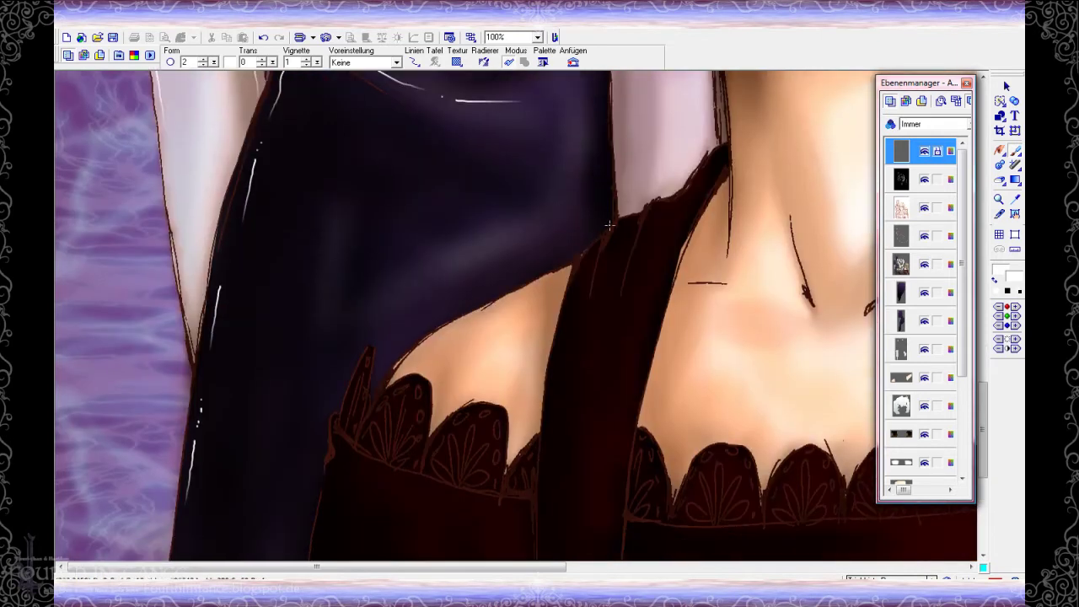
# - Show the brush's advanced settings, undo a trial stroke and set the value above the Ein/ausblenden options to 45
pyautogui.scroll(-2, 418, 383)
pyautogui.press('-')
pyautogui.moveTo(984, 500); pyautogui.dragTo(989, 261)
pyautogui.scroll(-2, 709, 360)
pyautogui.press('+')
pyautogui.scroll(-3, 708, 358)
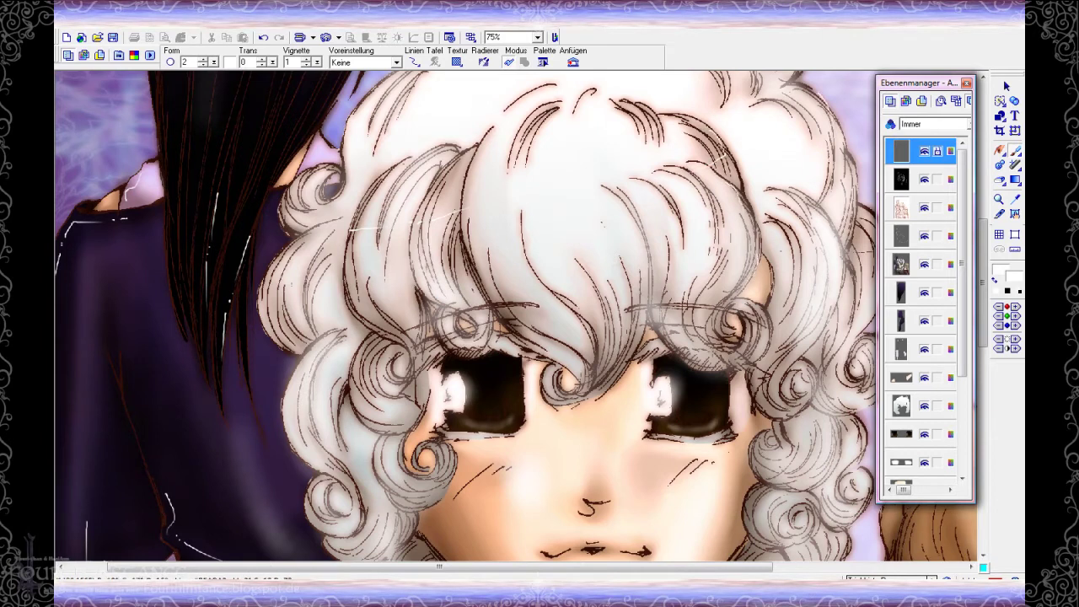
pyautogui.click(543, 61)
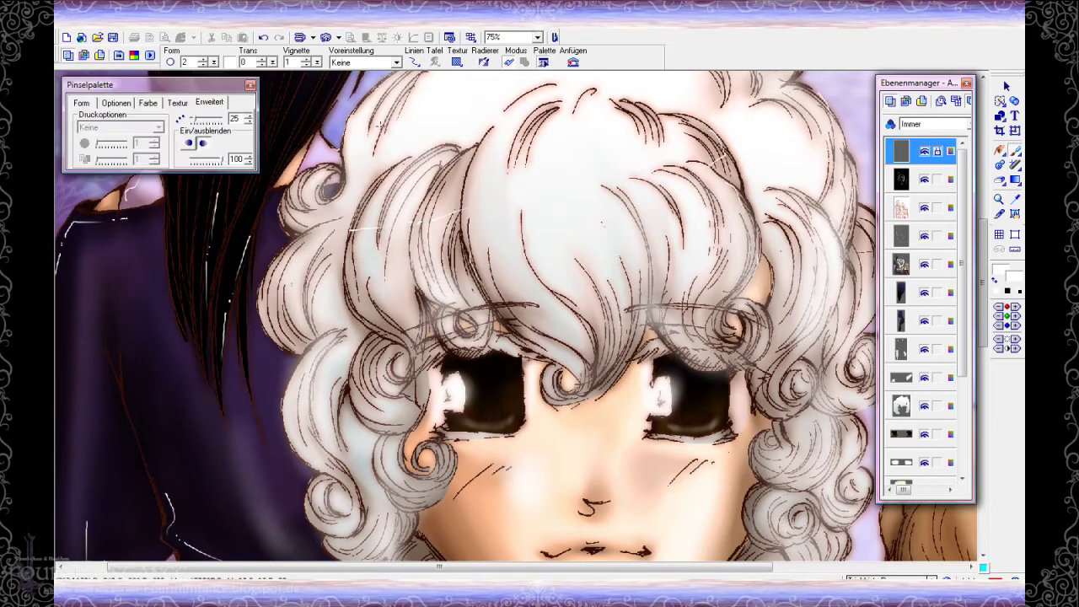
pyautogui.moveTo(662, 261); pyautogui.dragTo(685, 359)
pyautogui.click(262, 39)
pyautogui.moveTo(192, 159); pyautogui.dragTo(225, 160)
pyautogui.moveTo(196, 120); pyautogui.dragTo(203, 121)
# - Draw fine white highlight lines on the white curls on both sides of the forehead
pyautogui.moveTo(655, 328); pyautogui.dragTo(747, 364)
pyautogui.moveTo(732, 305); pyautogui.dragTo(764, 323)
pyautogui.moveTo(346, 281)
pyautogui.mouseDown()
pyautogui.moveTo(407, 362)
pyautogui.moveTo(411, 388)
pyautogui.mouseUp()
pyautogui.moveTo(363, 342); pyautogui.dragTo(351, 385)
# - Raise the advanced brush value above Ein/ausblenden to 85 and highlight the curl beside the left cheek in thin white lines
pyautogui.press('+')
pyautogui.scroll(-3, 351, 386)
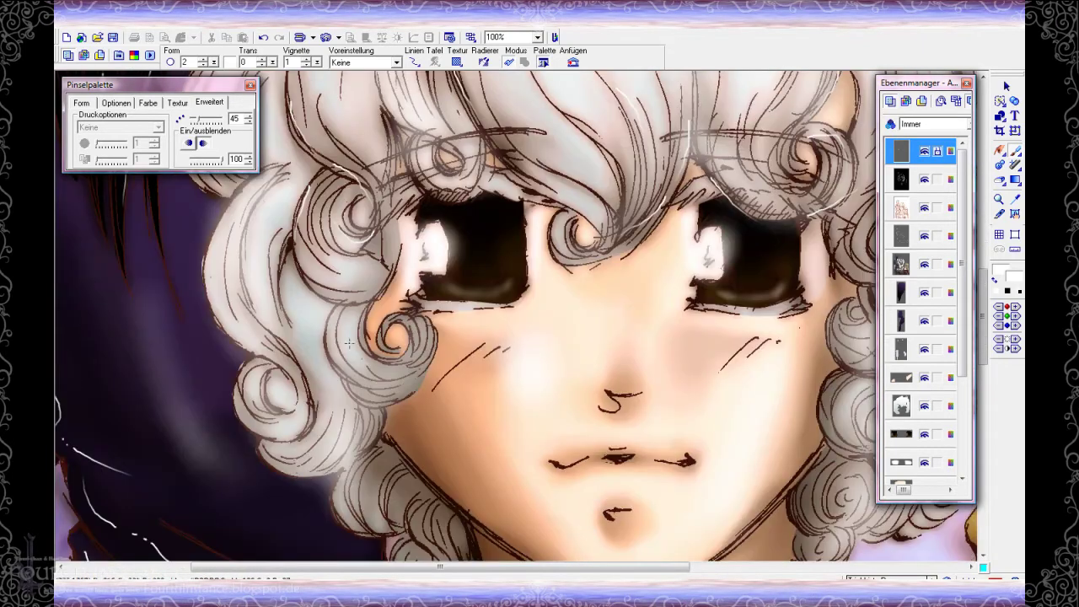
pyautogui.moveTo(198, 121); pyautogui.dragTo(205, 120)
pyautogui.moveTo(344, 322); pyautogui.dragTo(332, 371)
pyautogui.moveTo(356, 389); pyautogui.dragTo(410, 377)
# - Add fine white highlight lines to the lower white curls beside the left side of the jaw
pyautogui.scroll(-1, 520, 519)
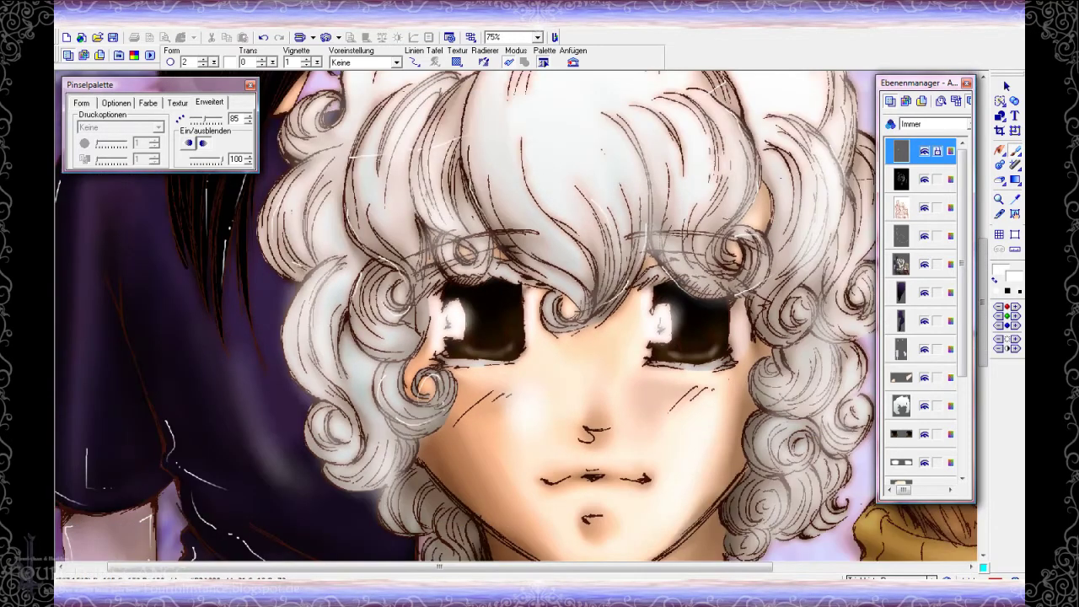
pyautogui.press('-')
pyautogui.scroll(3, 660, 295)
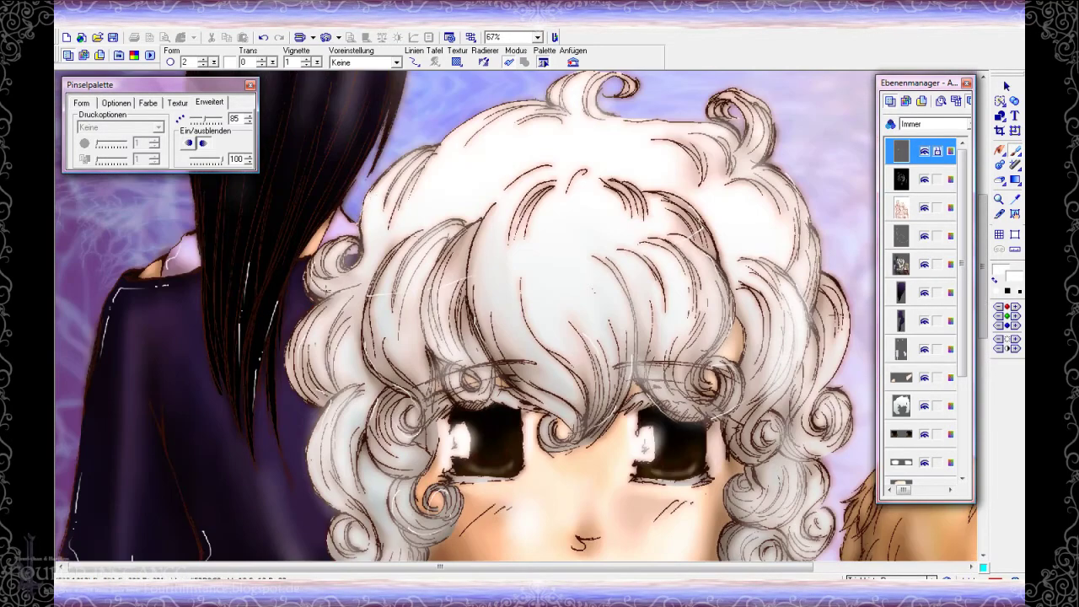
pyautogui.scroll(-3, 778, 182)
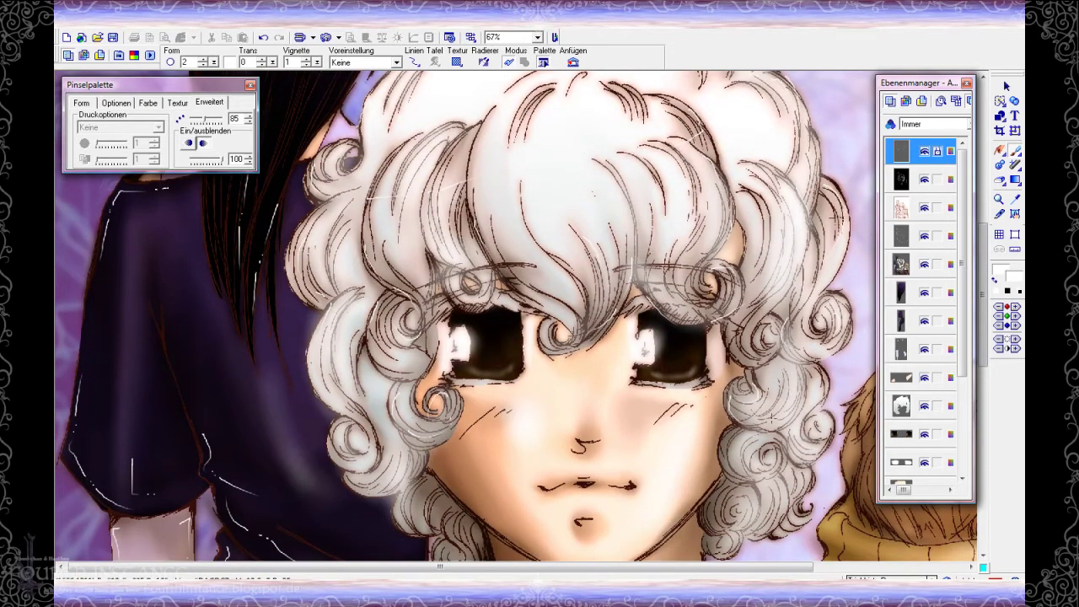
pyautogui.scroll(-3, 516, 317)
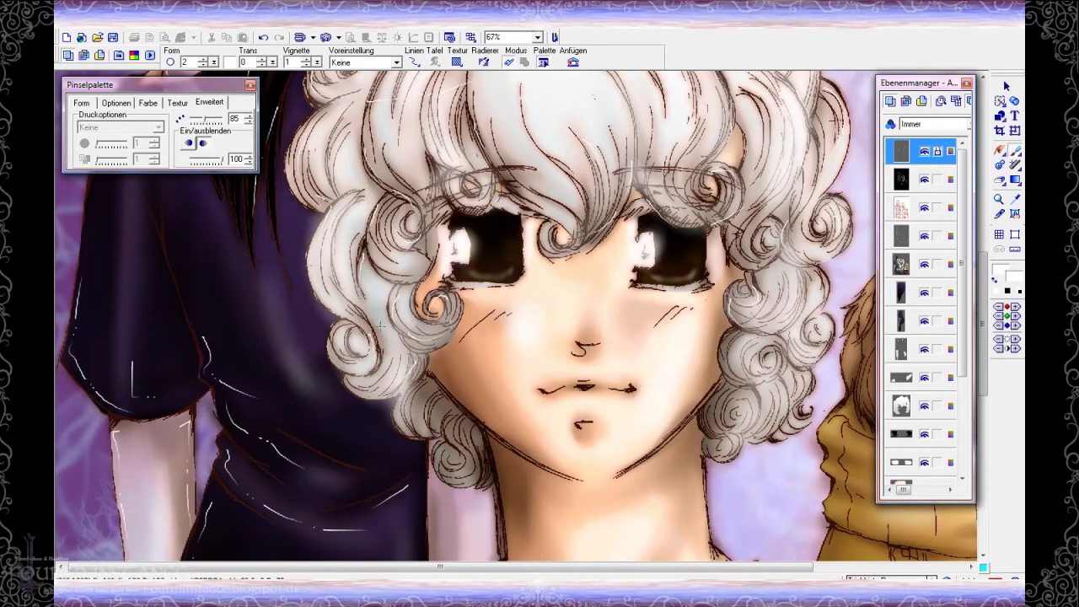
pyautogui.scroll(-3, 371, 287)
pyautogui.scroll(1, 503, 385)
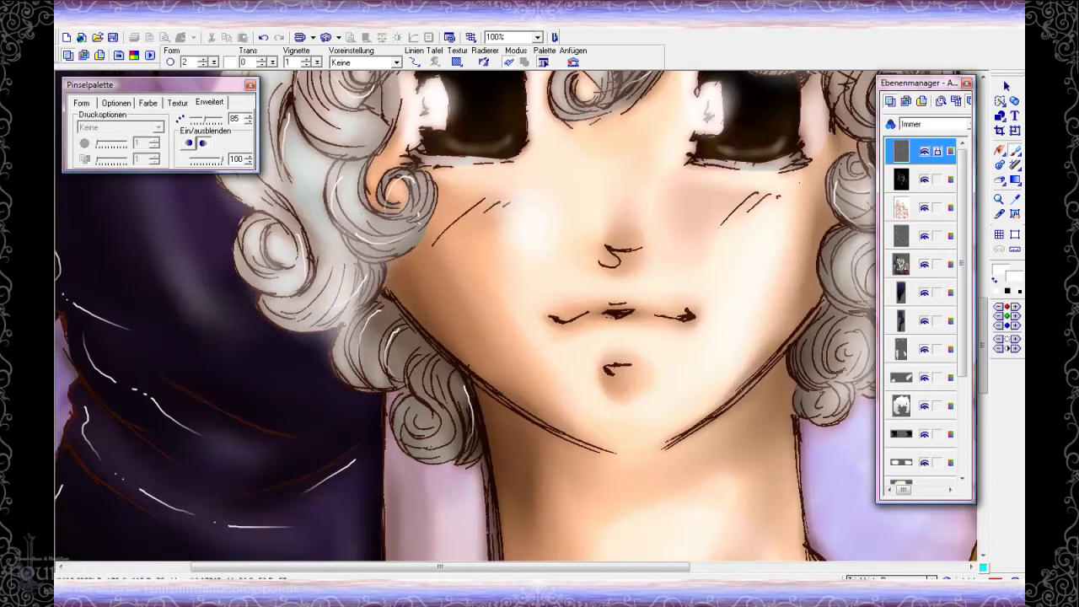
pyautogui.scroll(-2, 686, 413)
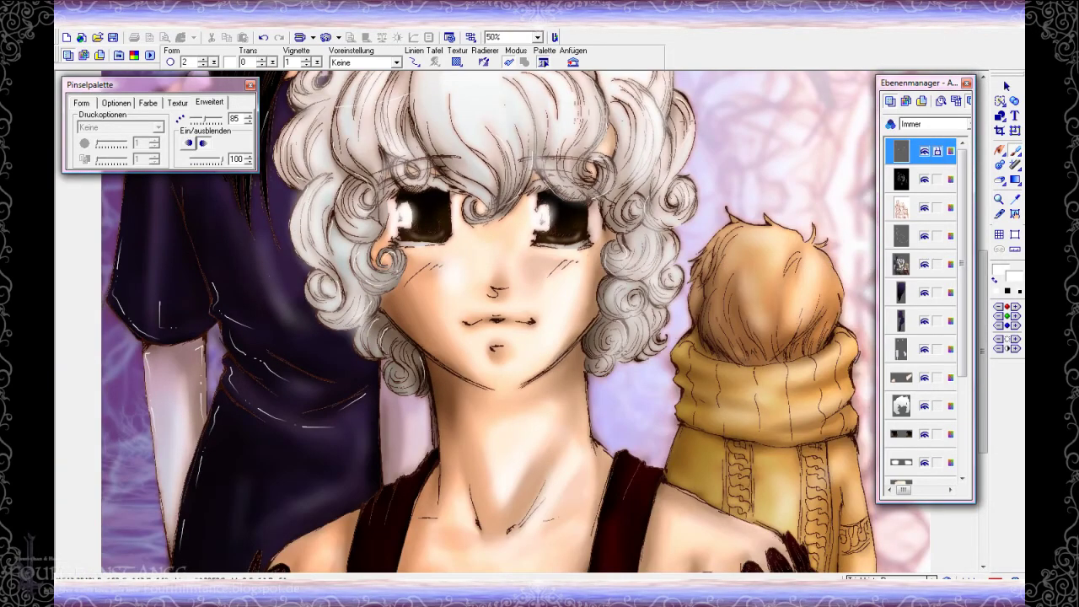
# - Add thin horizontal glints and small white sparkle dots to both of the white-haired figure's dark eyes
pyautogui.scroll(2, 506, 320)
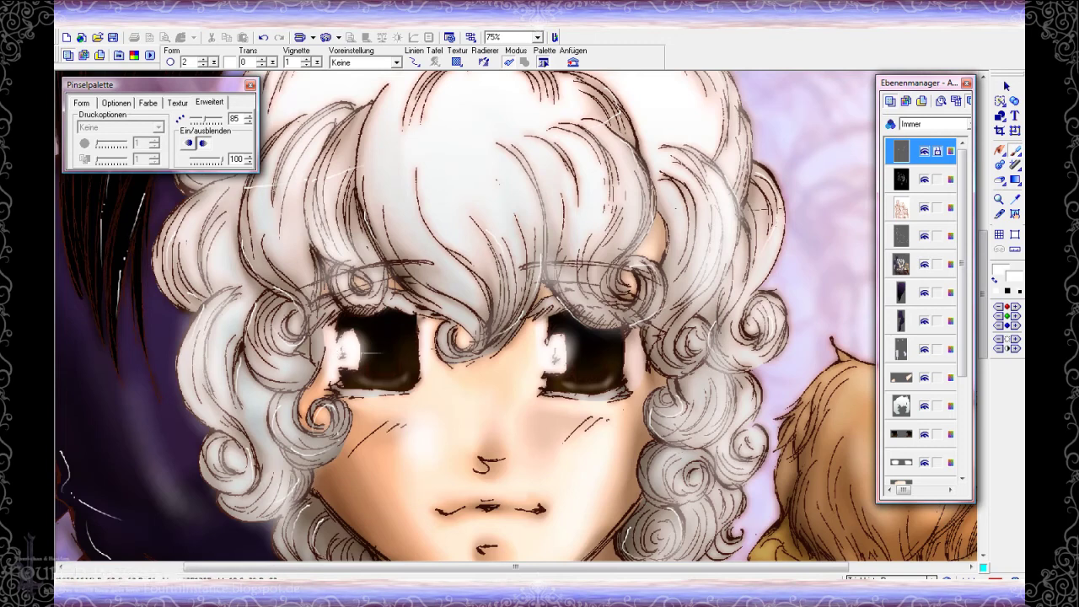
pyautogui.scroll(3, 606, 355)
pyautogui.click(122, 449)
pyautogui.click(120, 459)
pyautogui.click(124, 466)
pyautogui.click(139, 473)
pyautogui.click(211, 341)
pyautogui.click(218, 350)
pyautogui.click(221, 368)
pyautogui.click(663, 451)
pyautogui.click(664, 470)
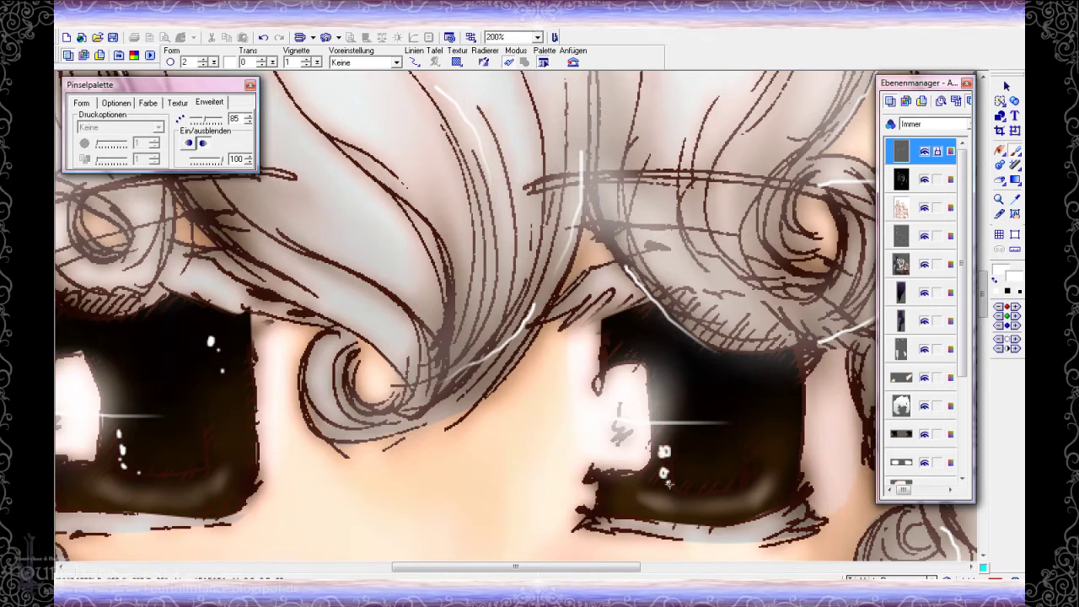
# - With brush size 2, draw fine white highlights on the nose and outer right cheek and add small dots to both cheeks
pyautogui.scroll(-2, 779, 403)
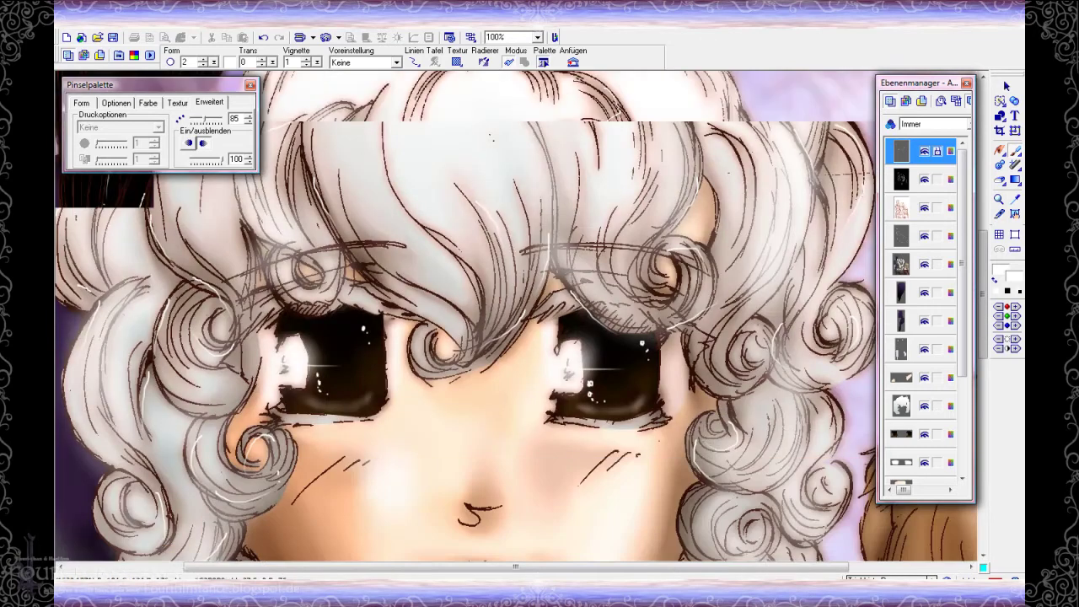
pyautogui.scroll(1, 516, 316)
pyautogui.doubleClick(184, 62)
pyautogui.write('1')
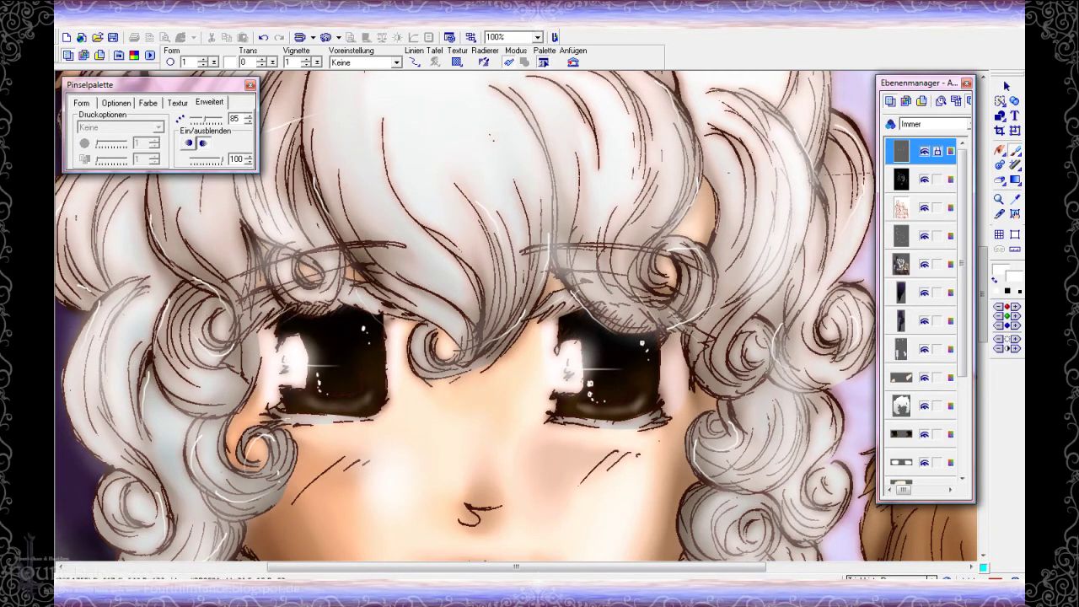
pyautogui.scroll(-1, 746, 477)
pyautogui.scroll(-1, 497, 108)
pyautogui.press('+')
pyautogui.click(202, 61)
pyautogui.moveTo(468, 365)
pyautogui.mouseDown()
pyautogui.moveTo(487, 373)
pyautogui.moveTo(491, 342)
pyautogui.mouseUp()
pyautogui.moveTo(656, 319); pyautogui.dragTo(668, 354)
pyautogui.click(341, 326)
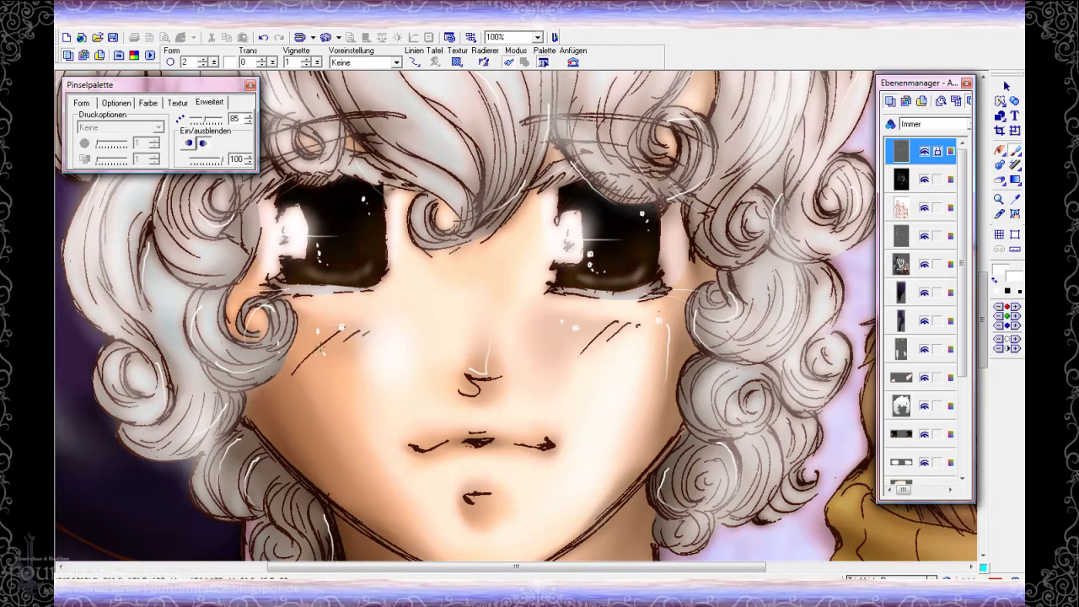
# - Draw thin white highlight lines along the jaw, side of the neck, collarbone and left shoulder
pyautogui.press('-')
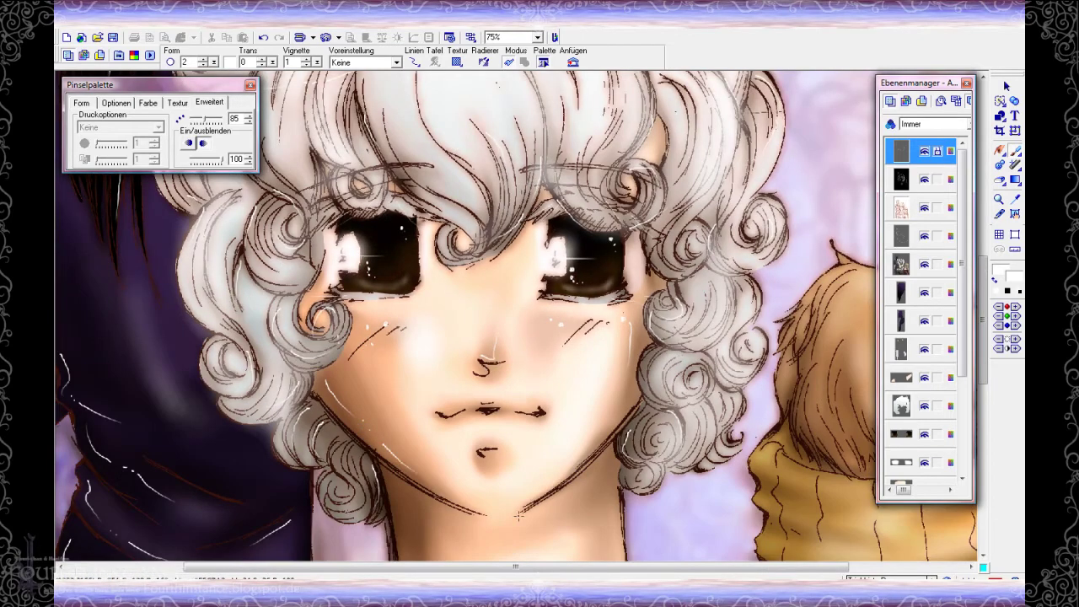
pyautogui.scroll(-3, 590, 416)
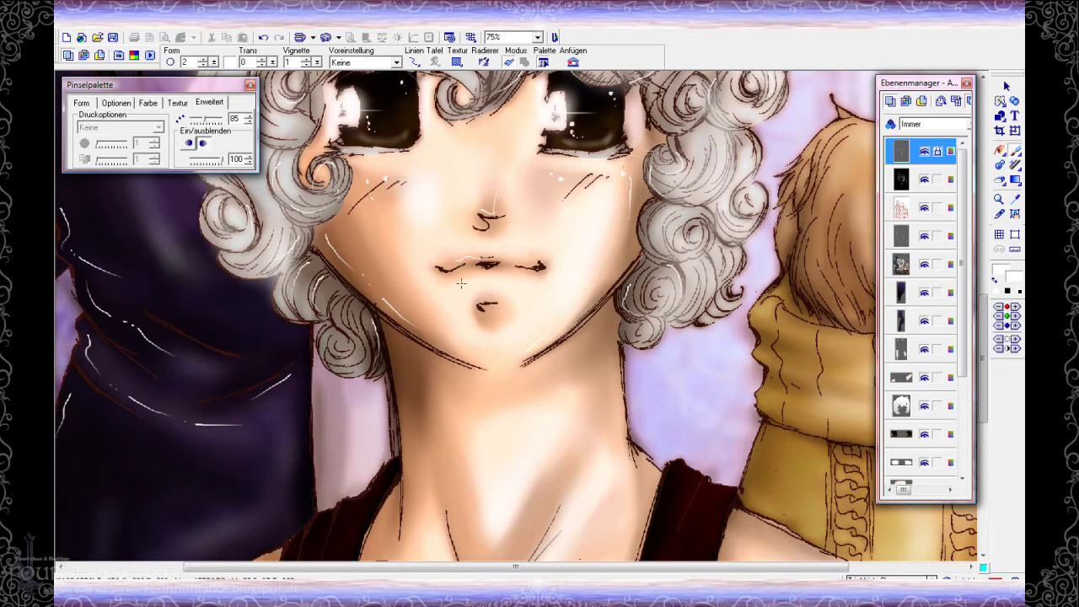
pyautogui.press('-')
pyautogui.scroll(-3, 465, 371)
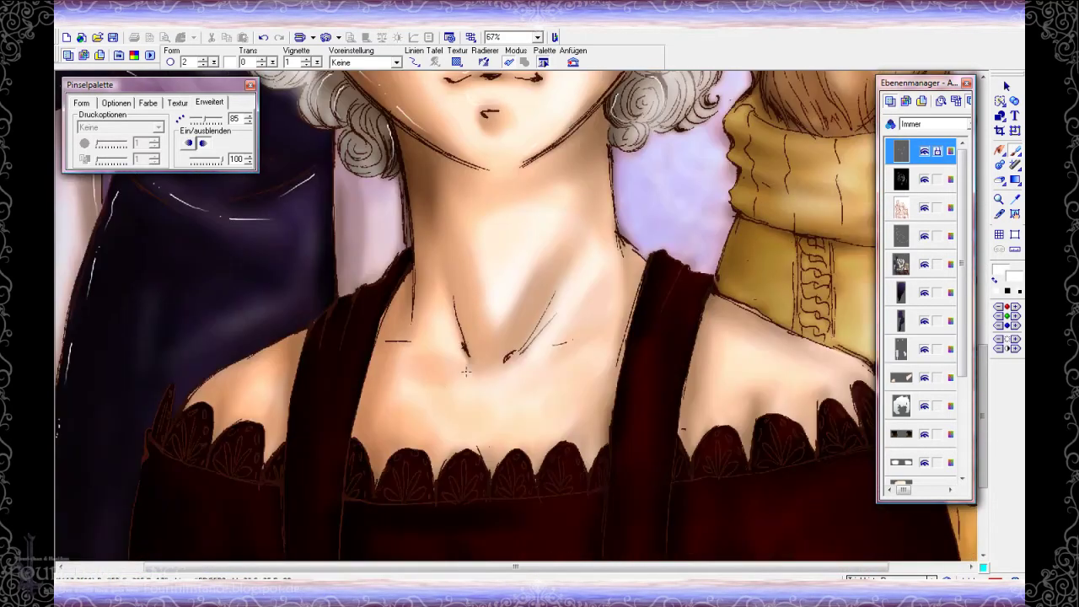
pyautogui.moveTo(509, 358); pyautogui.dragTo(528, 347)
pyautogui.moveTo(598, 176)
pyautogui.mouseDown()
pyautogui.moveTo(608, 233)
pyautogui.moveTo(635, 259)
pyautogui.mouseUp()
pyautogui.moveTo(291, 346); pyautogui.dragTo(264, 359)
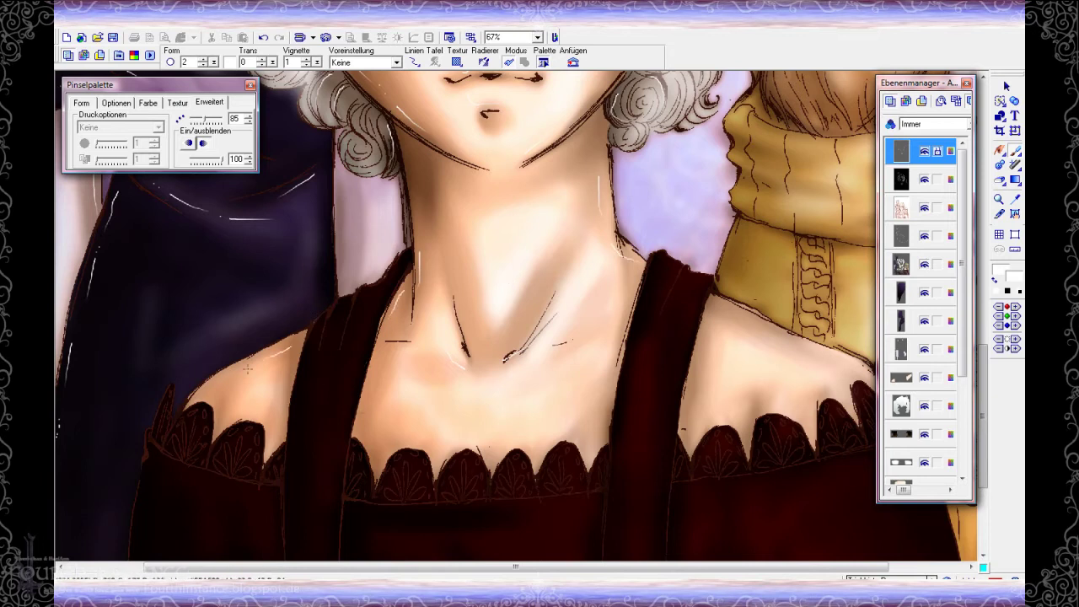
# - Trace the folds and edges of the dark red dress's left shoulder strap with thin white highlight lines
pyautogui.moveTo(342, 311); pyautogui.dragTo(326, 336)
pyautogui.moveTo(372, 287); pyautogui.dragTo(361, 310)
pyautogui.moveTo(406, 260); pyautogui.dragTo(394, 295)
pyautogui.moveTo(313, 338); pyautogui.dragTo(299, 376)
pyautogui.moveTo(292, 431); pyautogui.dragTo(291, 469)
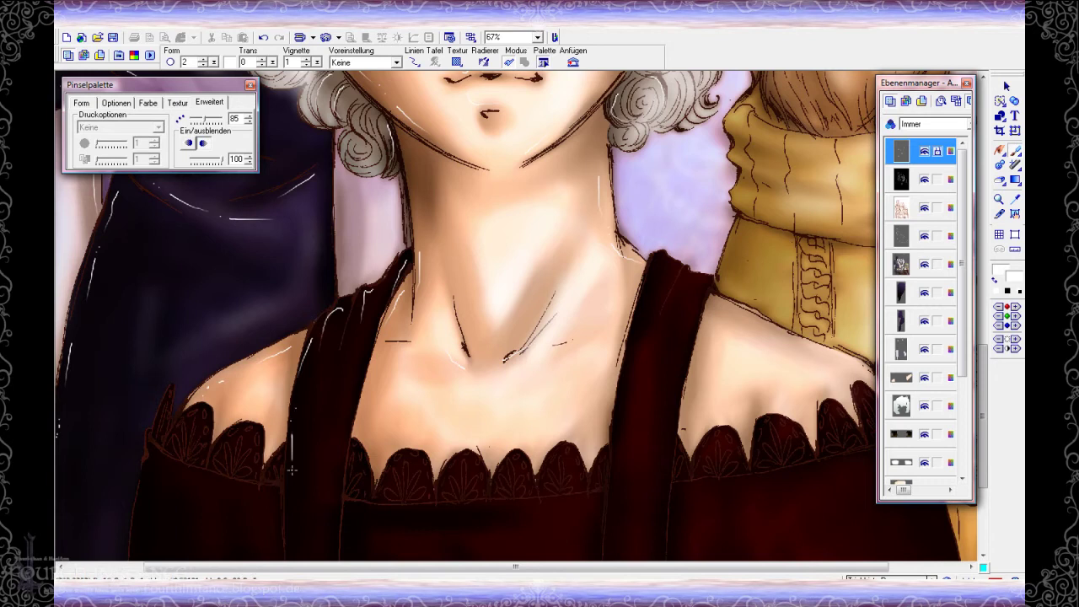
# - Draw white highlight lines down the outer edge and inner fold of the dark red dress's left sleeve
pyautogui.scroll(-3, 313, 380)
pyautogui.press('-')
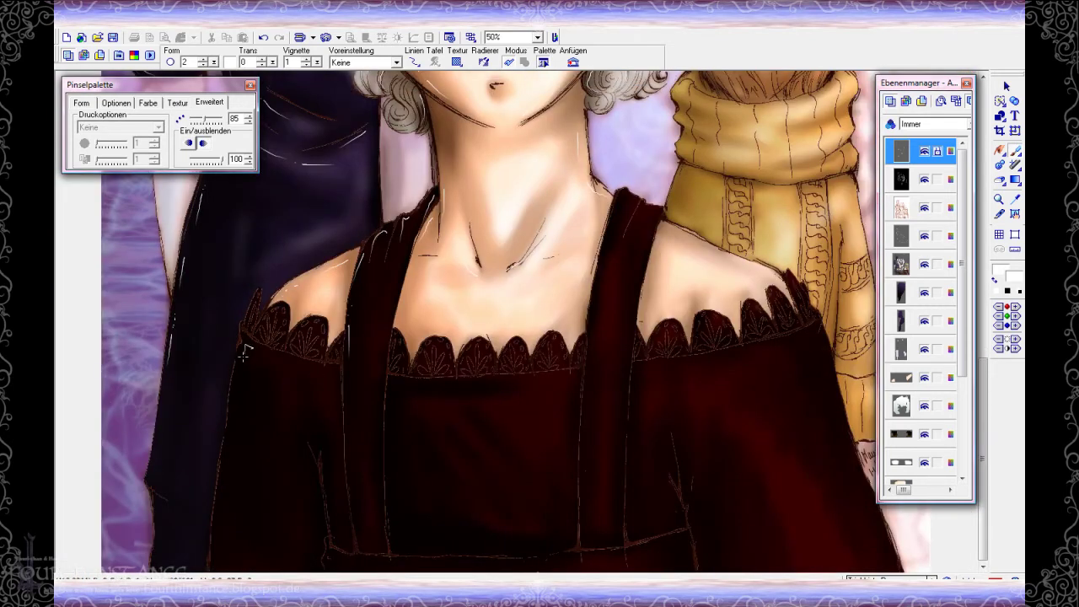
pyautogui.moveTo(236, 373); pyautogui.dragTo(229, 414)
pyautogui.moveTo(315, 437); pyautogui.dragTo(330, 553)
# - Add short white highlight lines along both edges of the dark red dress's right shoulder strap
pyautogui.moveTo(585, 542); pyautogui.dragTo(580, 518)
pyautogui.moveTo(648, 206)
pyautogui.mouseDown()
pyautogui.moveTo(607, 238)
pyautogui.moveTo(598, 276)
pyautogui.moveTo(653, 239)
pyautogui.mouseUp()
pyautogui.moveTo(621, 423); pyautogui.dragTo(618, 464)
pyautogui.moveTo(621, 503); pyautogui.dragTo(619, 529)
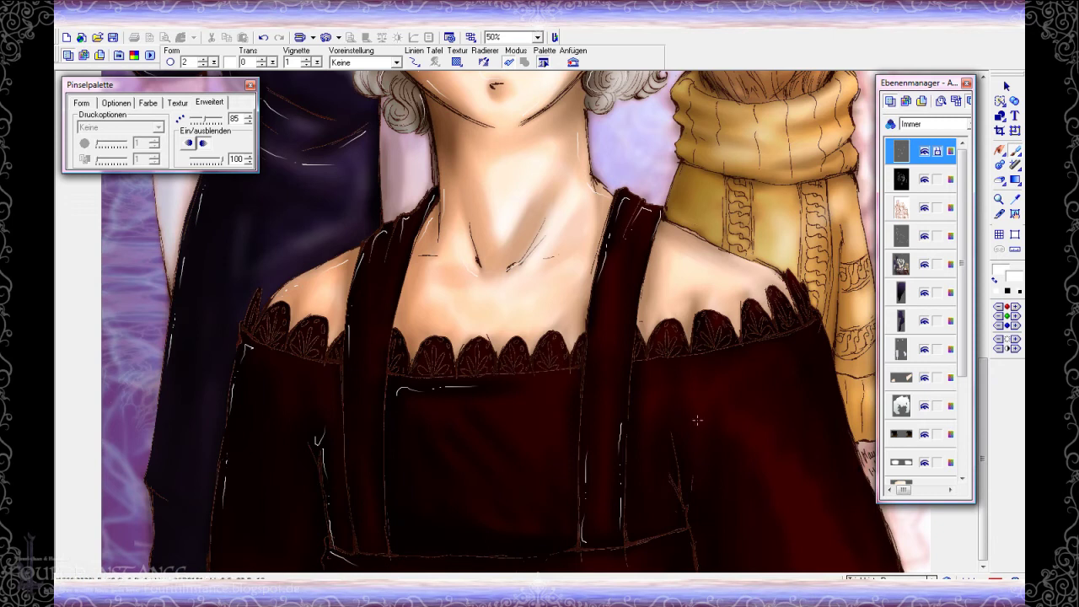
# - Draw white highlight lines on the inner folds and outer edge of the dark red dress's right sleeve
pyautogui.moveTo(686, 469); pyautogui.dragTo(700, 444)
pyautogui.moveTo(696, 495); pyautogui.dragTo(701, 520)
pyautogui.moveTo(821, 336); pyautogui.dragTo(842, 428)
pyautogui.moveTo(860, 472); pyautogui.dragTo(873, 498)
pyautogui.scroll(1, 736, 357)
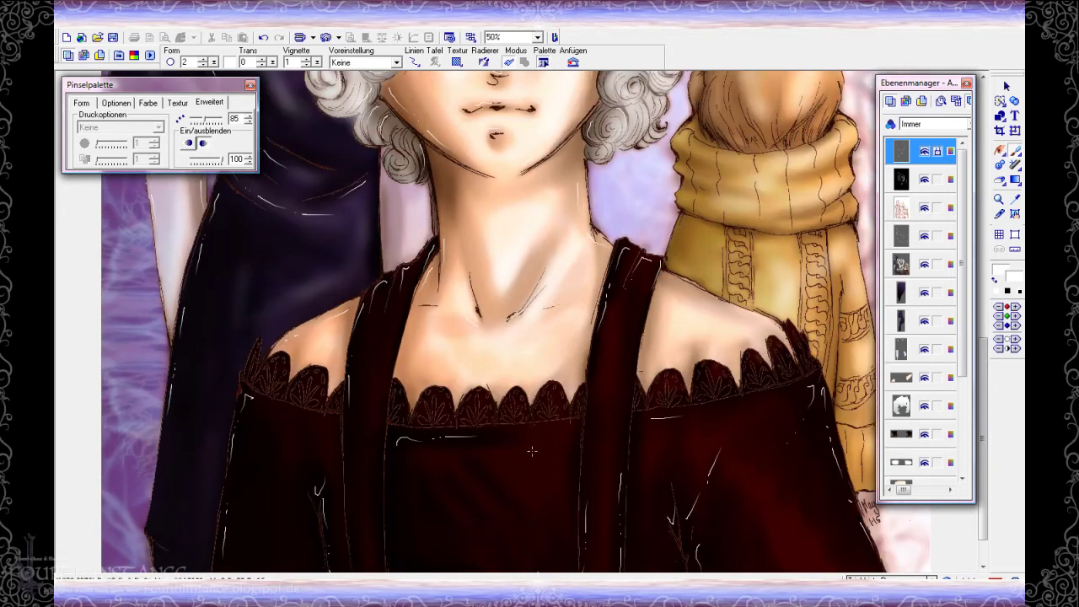
# - Outline the lace scallops on the left and middle of the neckline with thin white highlights
pyautogui.scroll(2, 532, 451)
pyautogui.moveTo(483, 567); pyautogui.dragTo(321, 567)
pyautogui.moveTo(359, 358); pyautogui.dragTo(355, 417)
pyautogui.moveTo(411, 385); pyautogui.dragTo(422, 434)
pyautogui.moveTo(468, 412); pyautogui.dragTo(485, 464)
pyautogui.moveTo(632, 435); pyautogui.dragTo(652, 496)
# - Add thin white highlights to the remaining lace scallops from the centre of the neckline to the right shoulder
pyautogui.moveTo(550, 574); pyautogui.dragTo(773, 574)
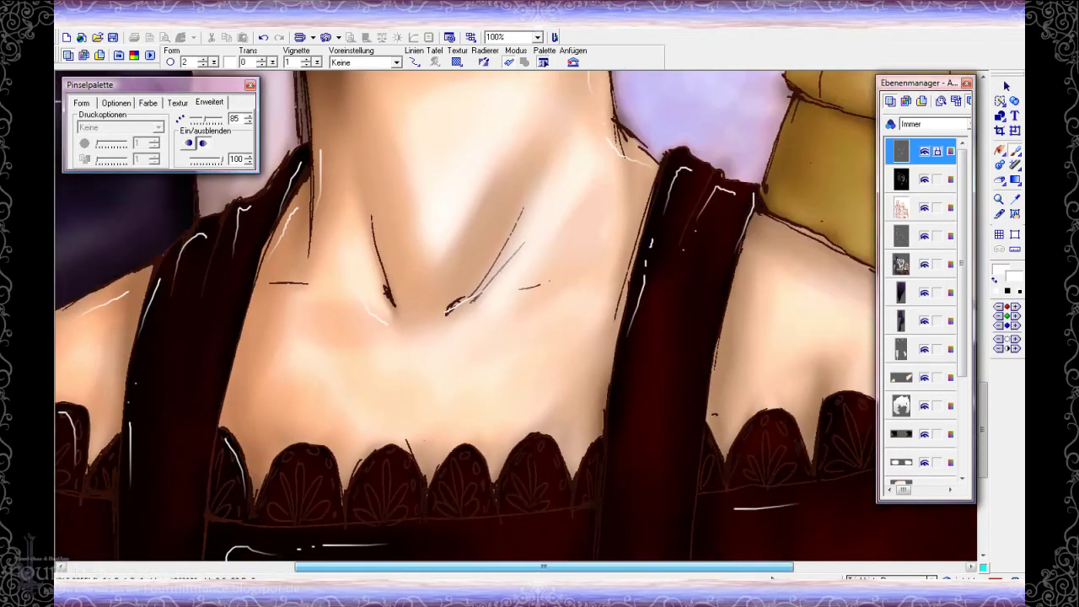
pyautogui.moveTo(531, 439); pyautogui.dragTo(564, 466)
pyautogui.moveTo(477, 567); pyautogui.dragTo(648, 567)
pyautogui.moveTo(454, 420); pyautogui.dragTo(487, 456)
pyautogui.moveTo(526, 401); pyautogui.dragTo(578, 421)
pyautogui.moveTo(611, 377); pyautogui.dragTo(653, 416)
pyautogui.moveTo(658, 347); pyautogui.dragTo(696, 376)
pyautogui.moveTo(698, 316); pyautogui.dragTo(725, 359)
# - Add fine white highlight lines to the background figure's light brown hair and yellow scarf
pyautogui.press('-')
pyautogui.press('-')
pyautogui.press('-')
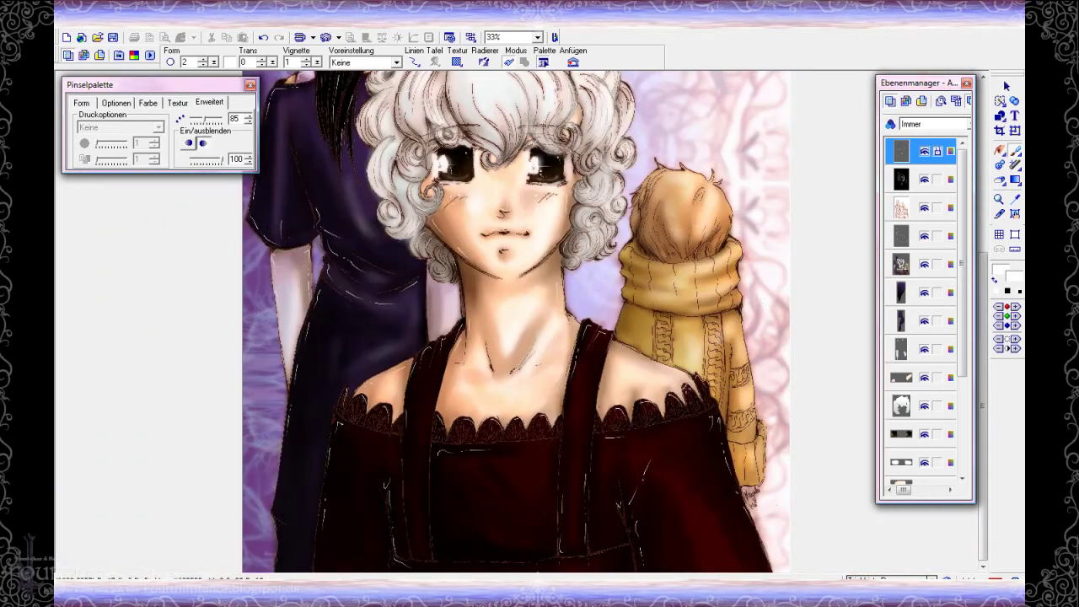
pyautogui.scroll(2, 685, 388)
pyautogui.press('+')
pyautogui.scroll(1, 803, 361)
pyautogui.scroll(-1, 540, 320)
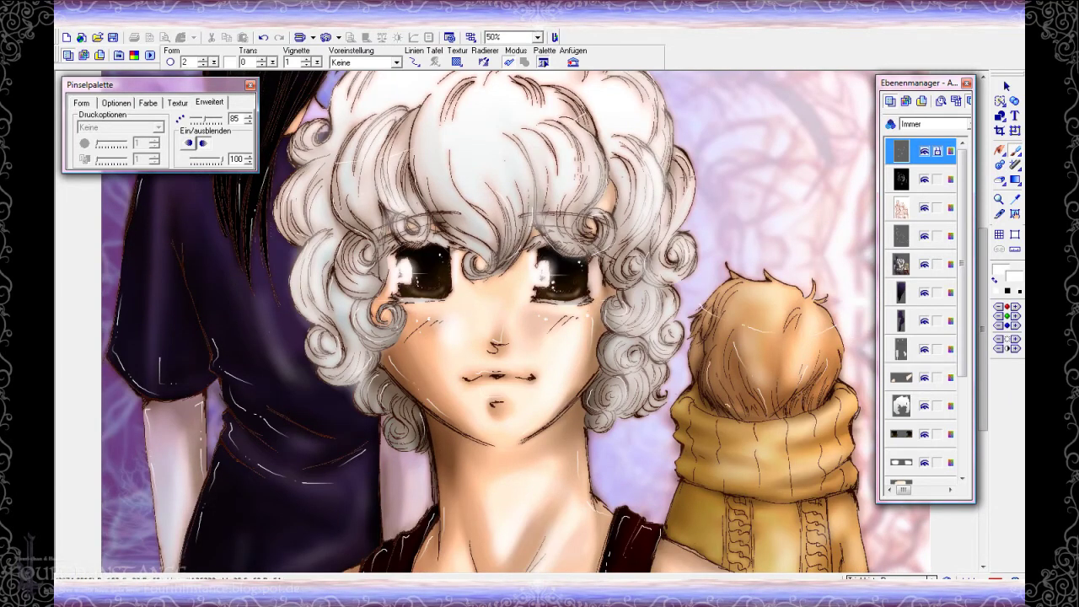
pyautogui.scroll(-1, 821, 349)
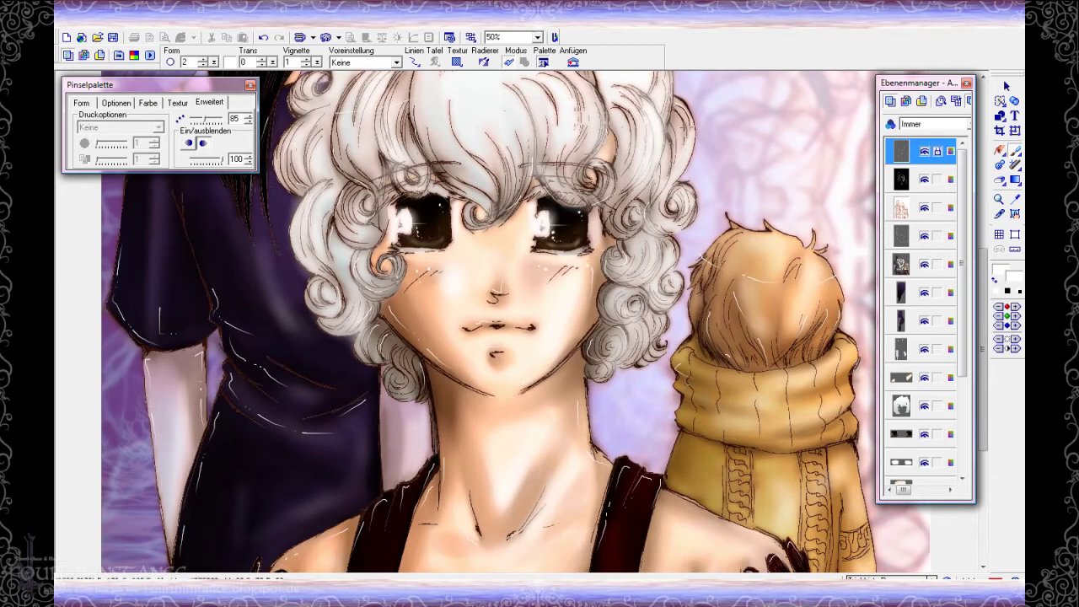
pyautogui.scroll(-1, 540, 321)
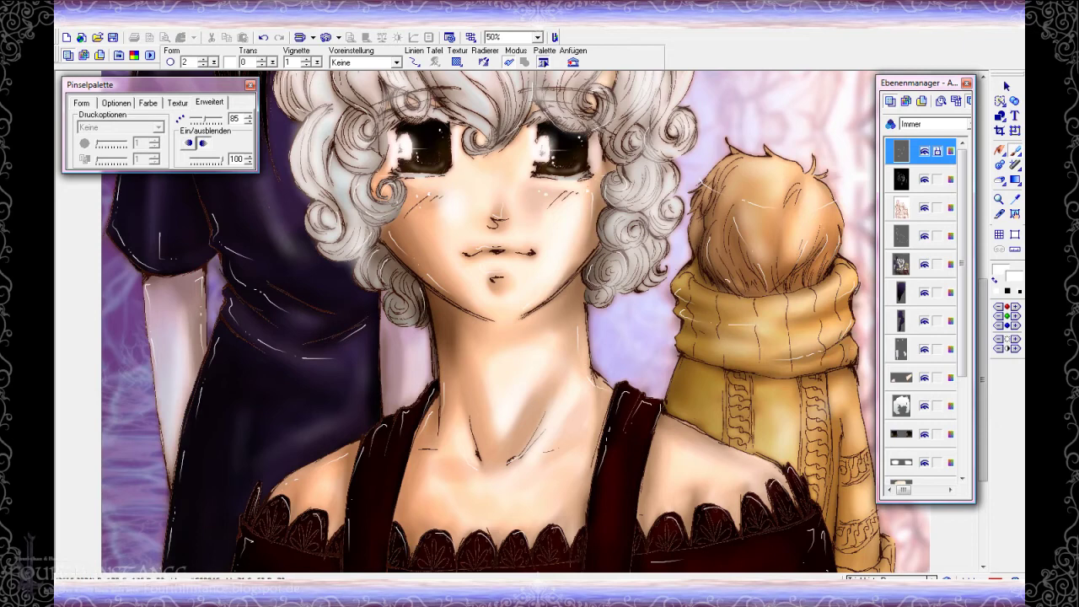
pyautogui.press('+')
pyautogui.moveTo(691, 569); pyautogui.dragTo(778, 572)
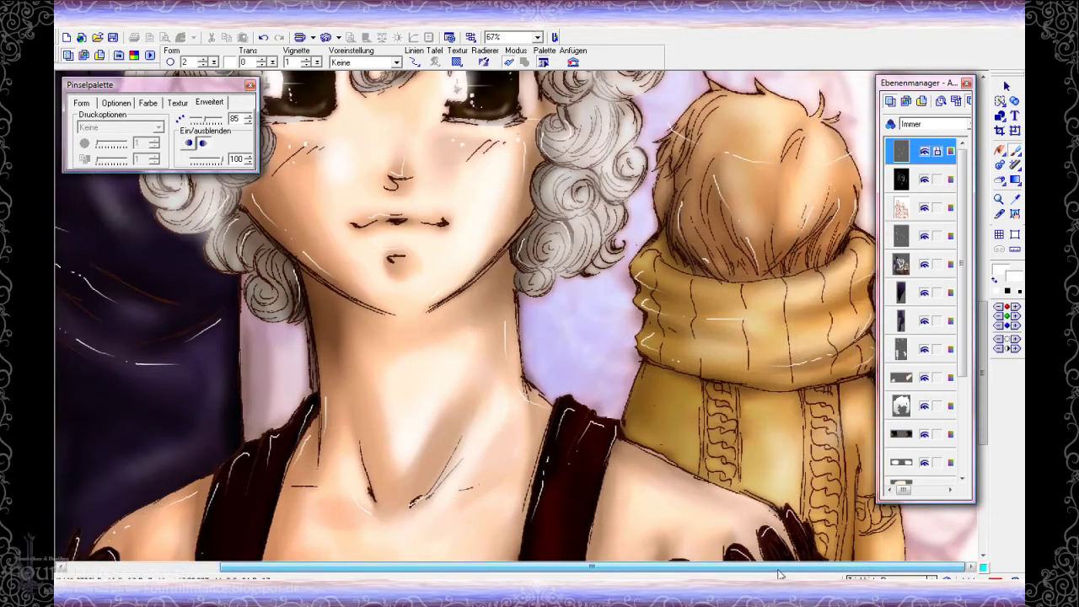
# - Move the layer manager off the background figure and draw white highlights on the yellow sweater's sleeve and cuff
pyautogui.moveTo(933, 83); pyautogui.dragTo(496, 83)
pyautogui.scroll(-3, 847, 427)
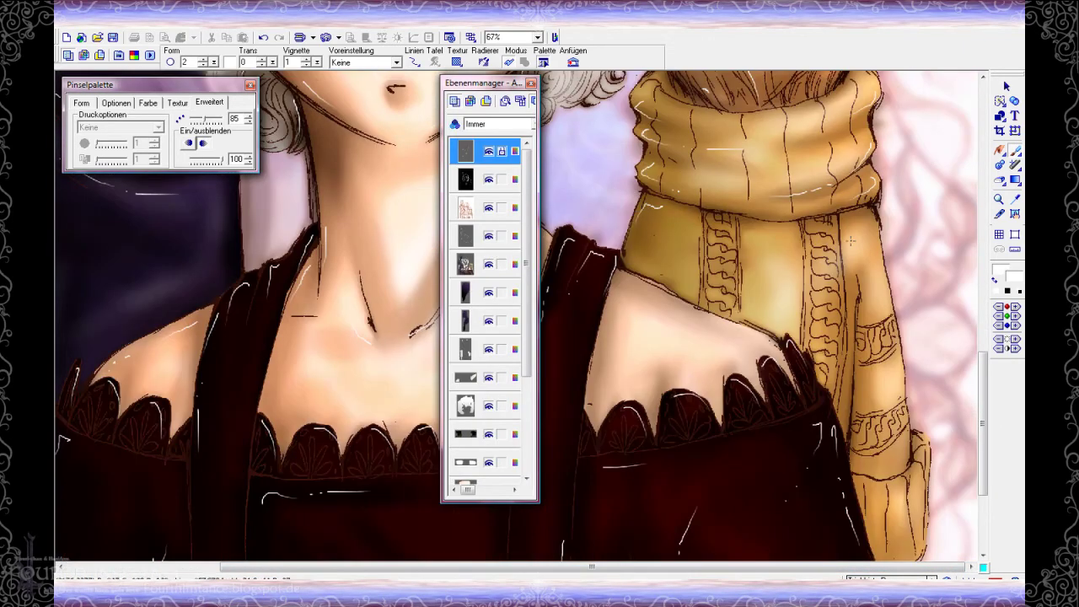
pyautogui.moveTo(890, 321)
pyautogui.mouseDown()
pyautogui.moveTo(894, 358)
pyautogui.moveTo(855, 381)
pyautogui.mouseUp()
pyautogui.moveTo(852, 422); pyautogui.dragTo(848, 460)
pyautogui.scroll(-2, 899, 363)
pyautogui.moveTo(922, 427); pyautogui.dragTo(890, 435)
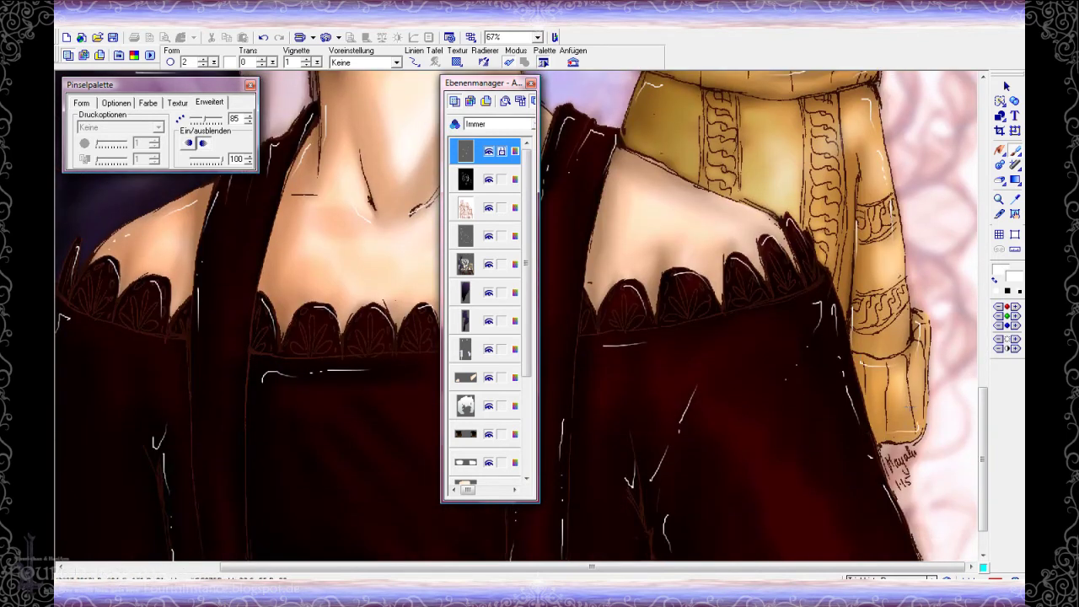
# - Move the layer manager back beside the picture, then leave object painting mode and confirm the change
pyautogui.scroll(-3, 893, 405)
pyautogui.moveTo(484, 83); pyautogui.dragTo(866, 98)
pyautogui.scroll(-5, 939, 133)
pyautogui.scroll(1, 939, 133)
pyautogui.press('k')
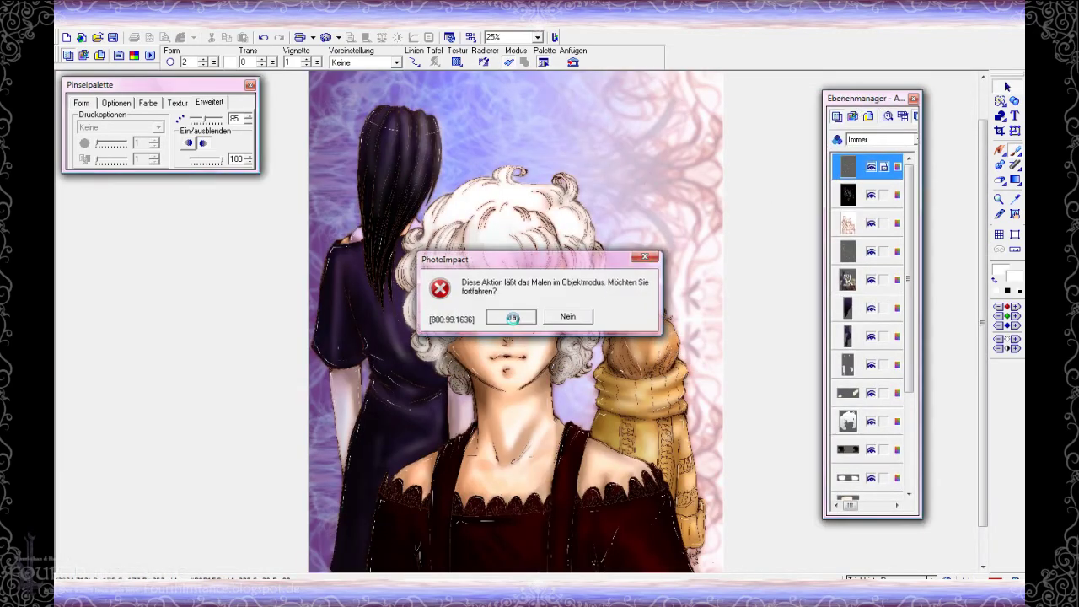
pyautogui.click(512, 317)
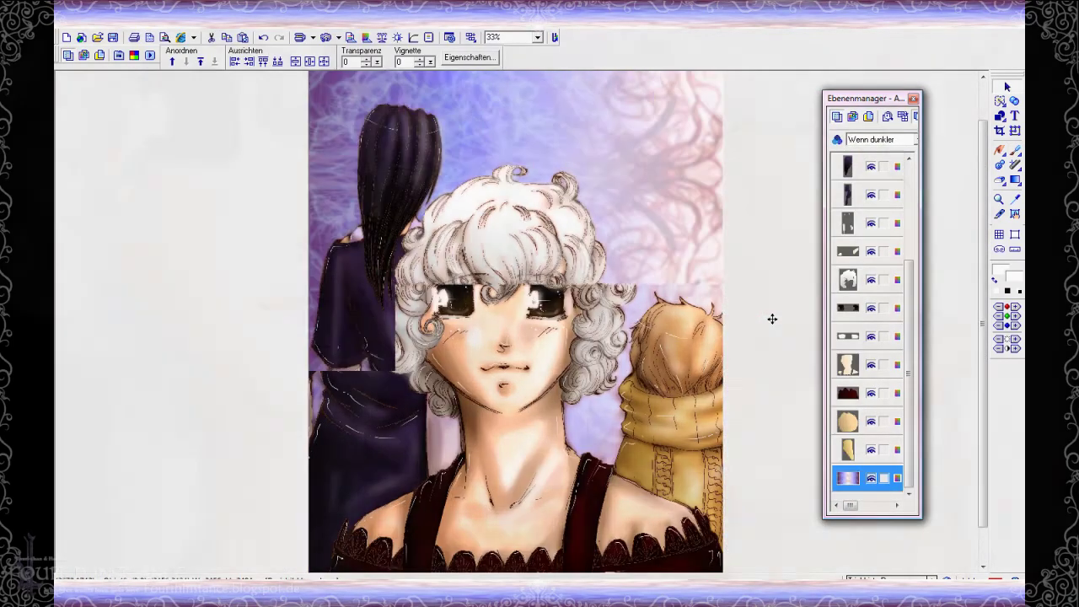